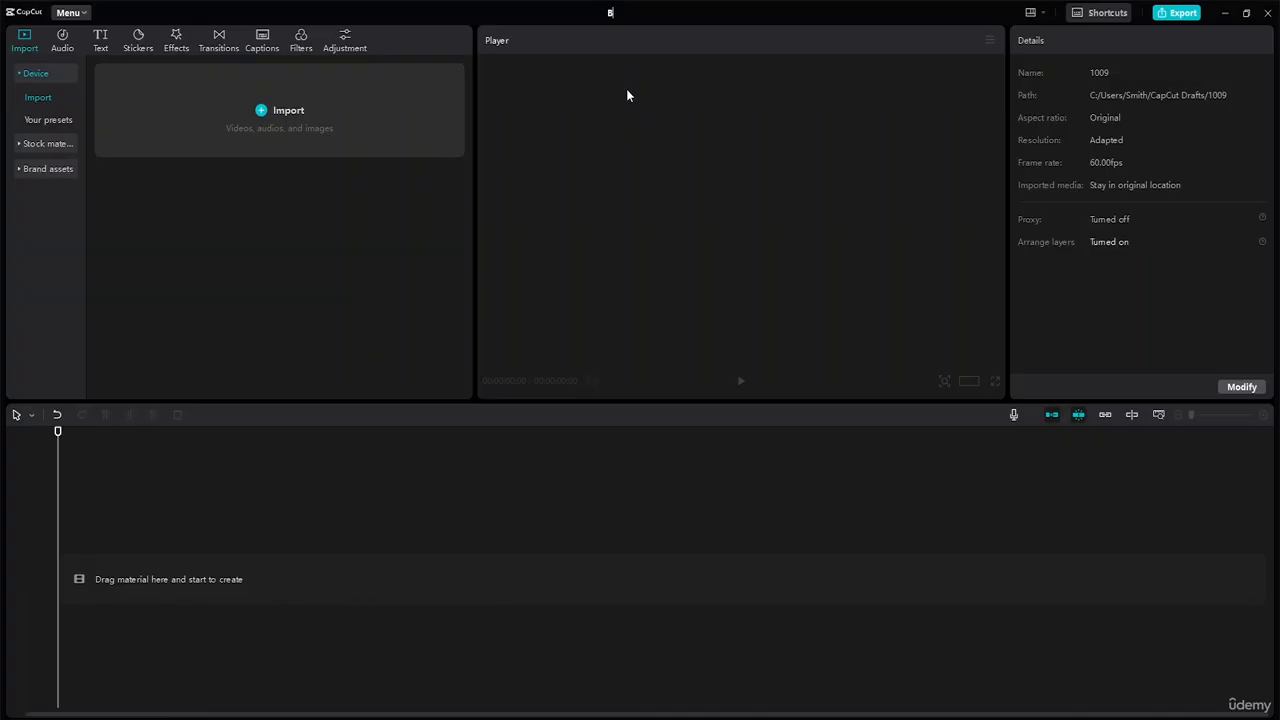
Step: Name the project "BG Blur"
type("G Blur")
left_click(380, 228)
Step: Import the clip 12064457_1080_1920_24fps.mp4 from the Advance Capcut Tutorial Resource File folder and preview it
left_click(266, 113)
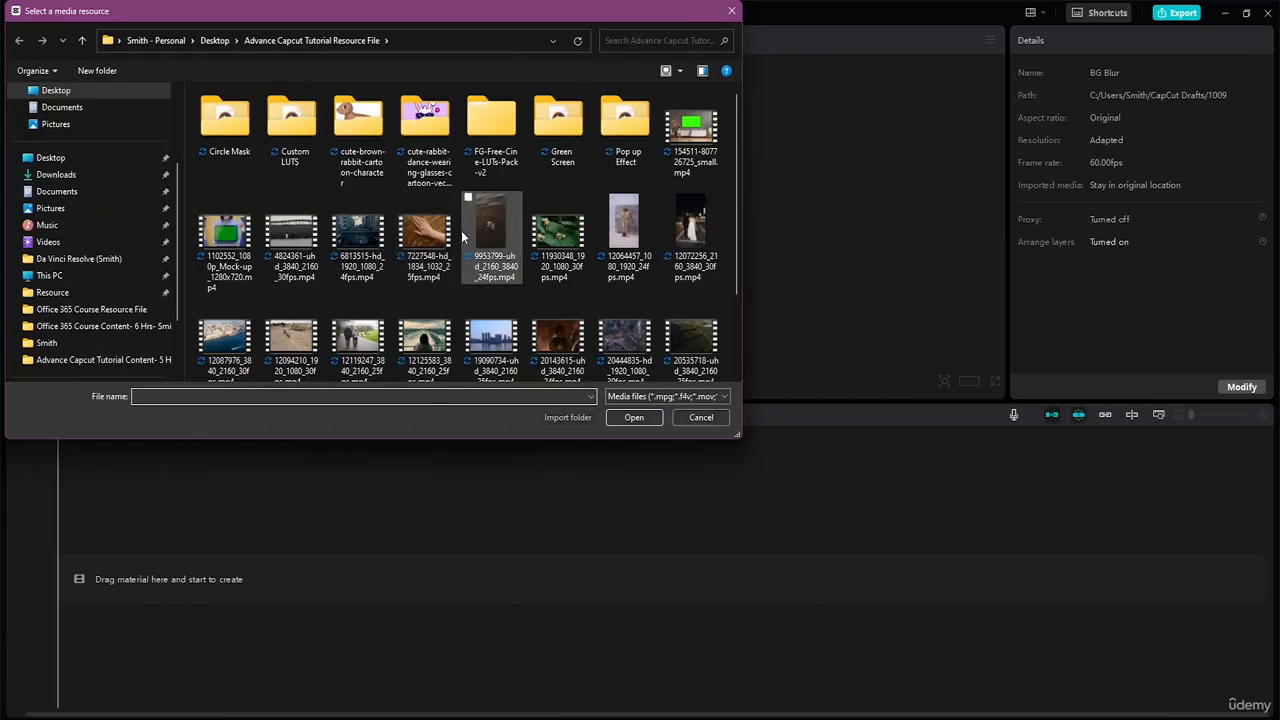
scroll(462, 236, "down", 2)
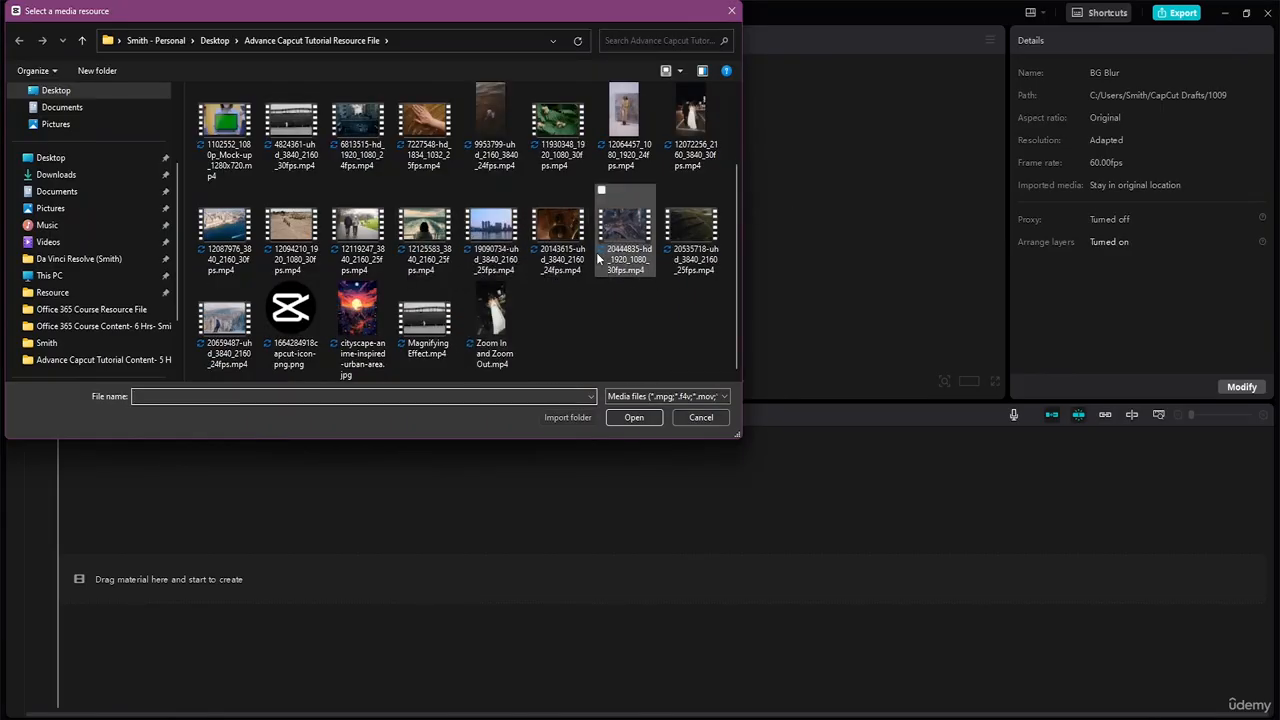
scroll(457, 309, "up", 2)
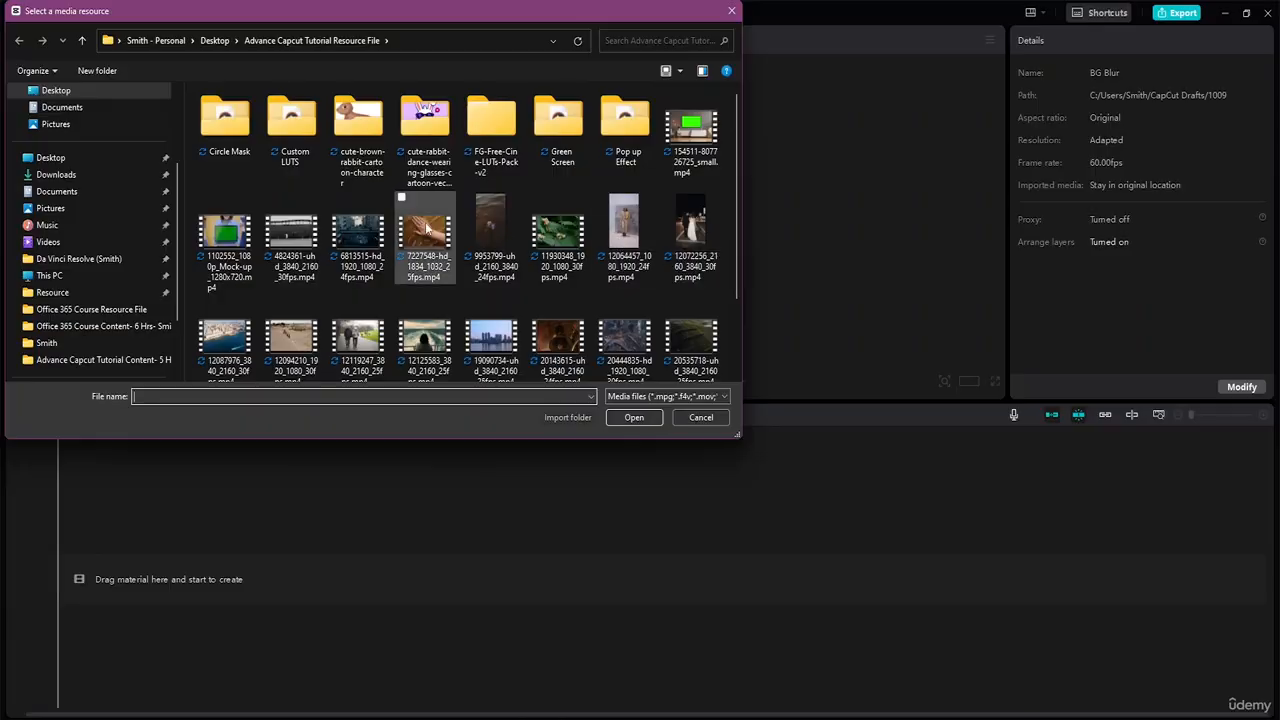
left_click(624, 236)
left_click(631, 419)
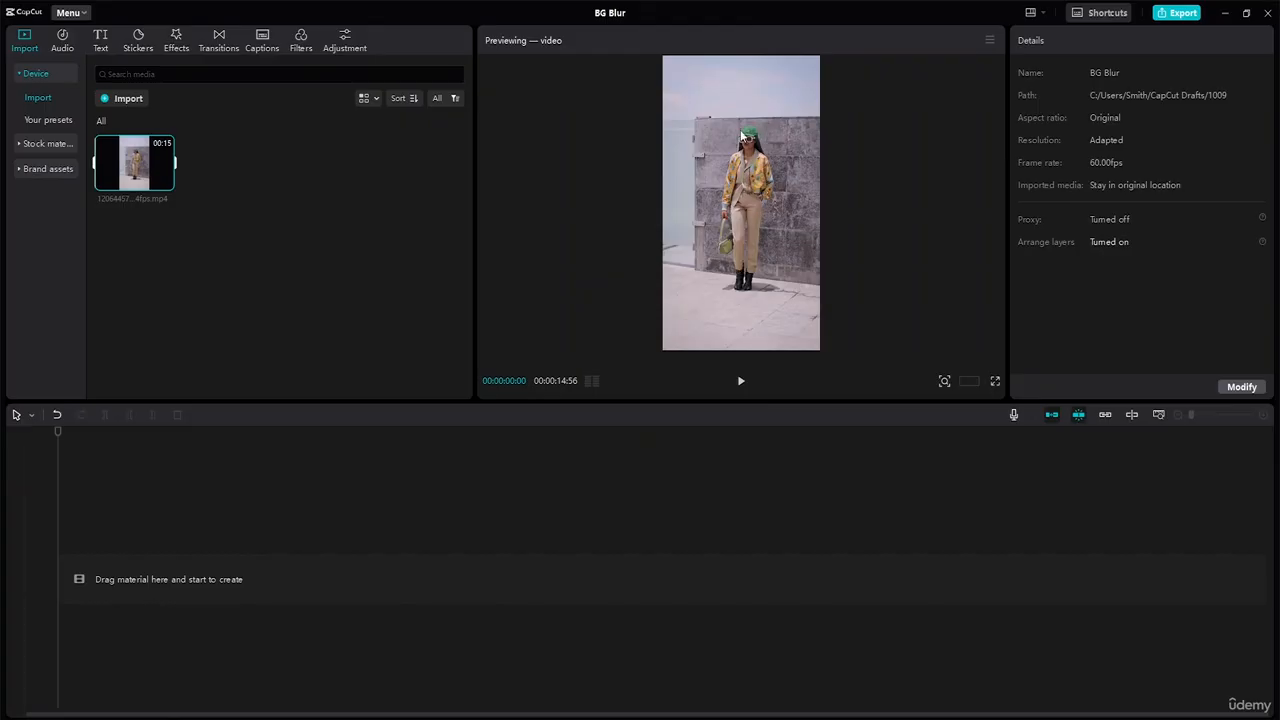
left_click(740, 381)
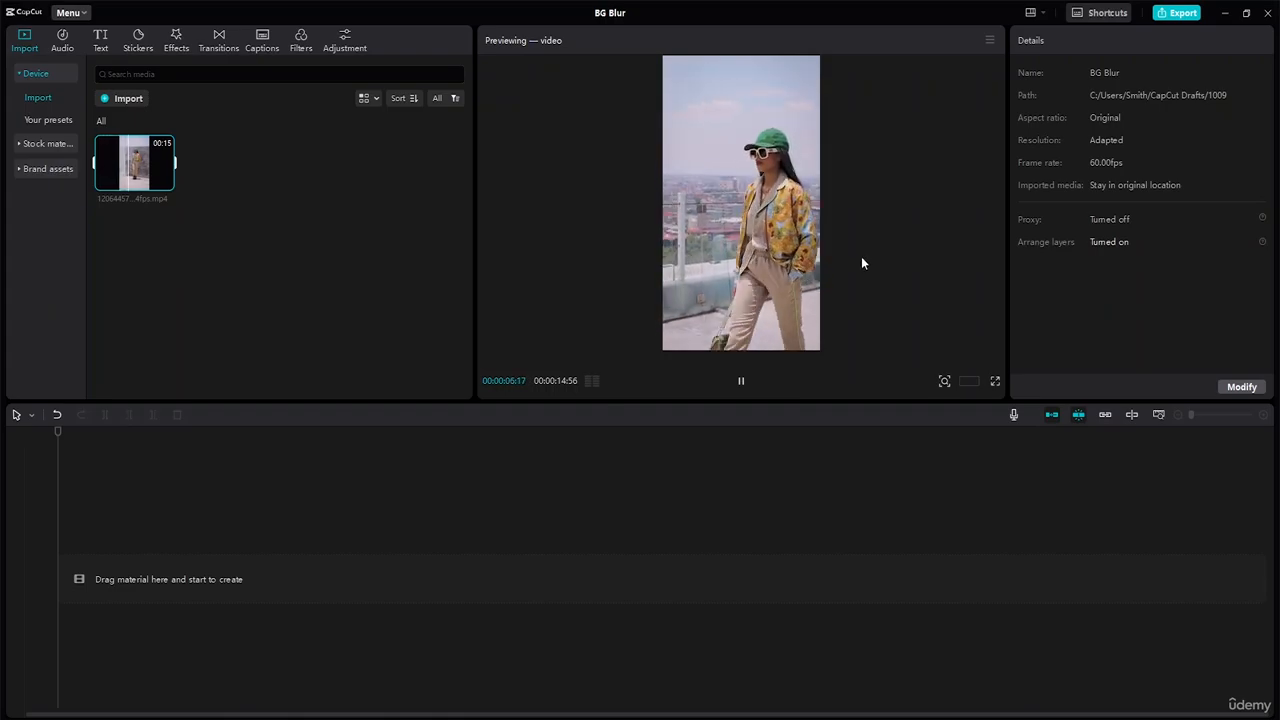
left_click(212, 217)
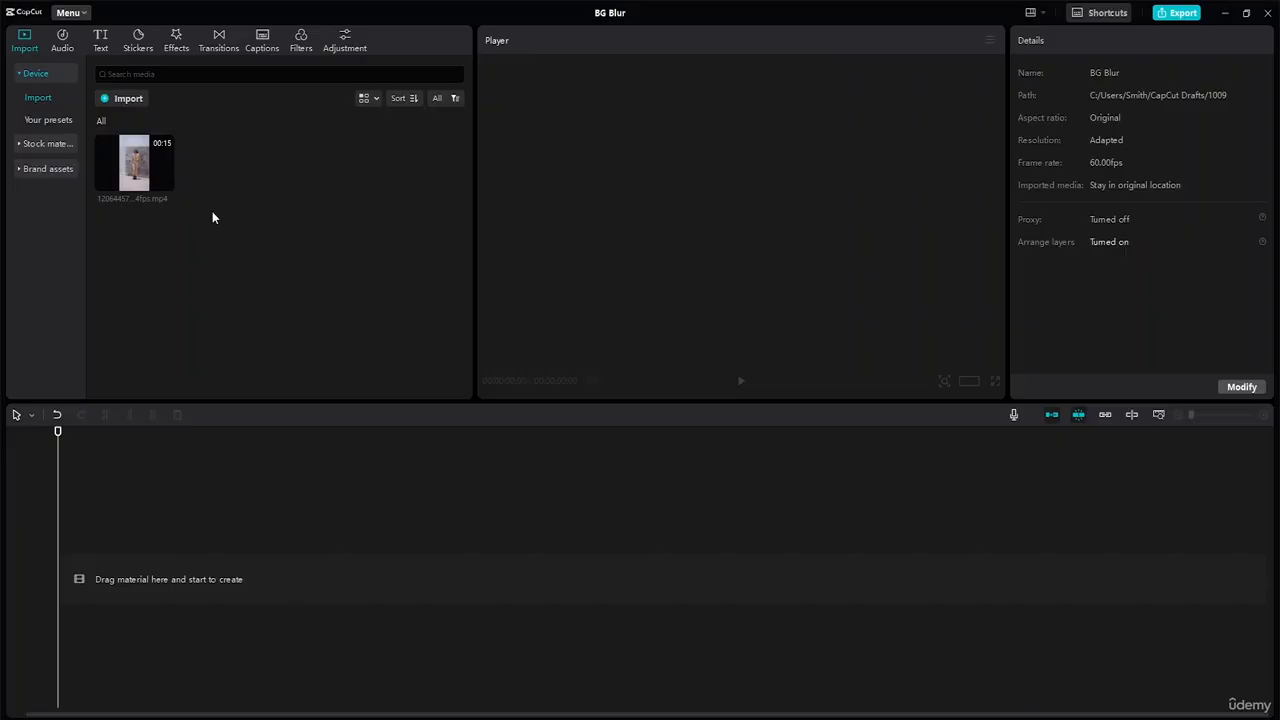
Step: Add the favorite stock clip of the curly-haired woman to the timeline and stack a second copy on a track directly above it
left_click(54, 120)
left_click(61, 145)
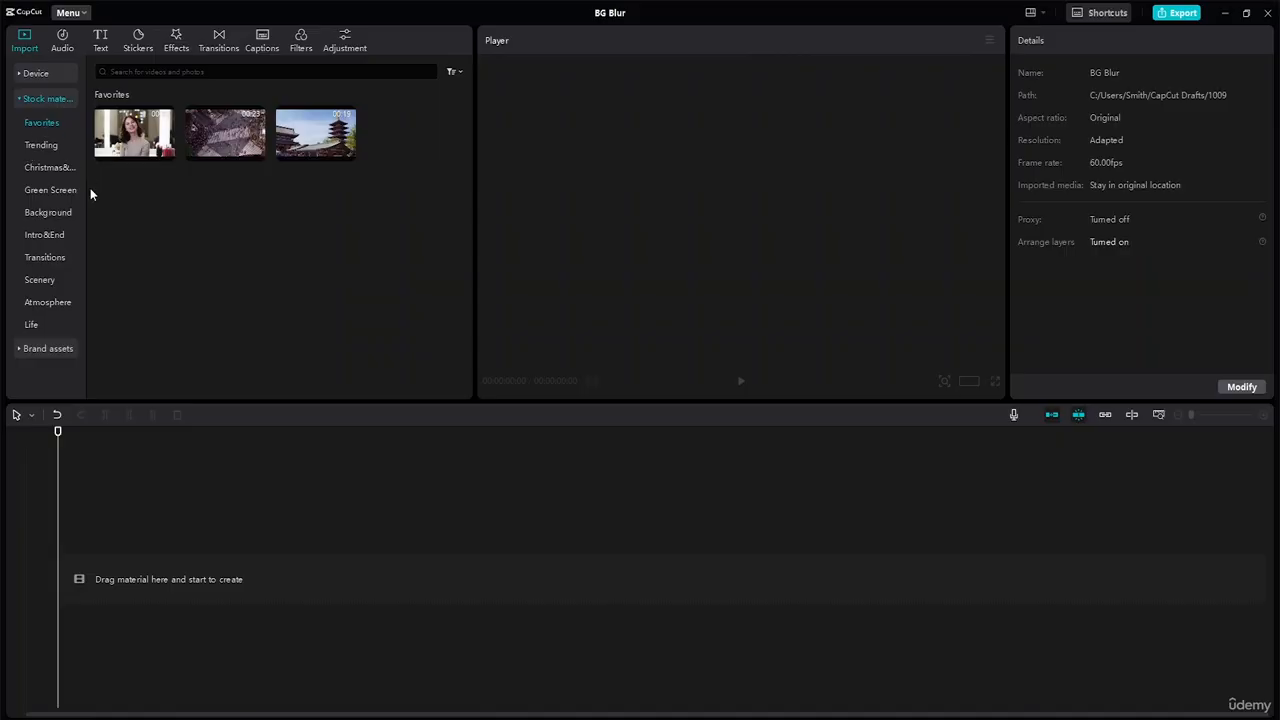
left_click(166, 152)
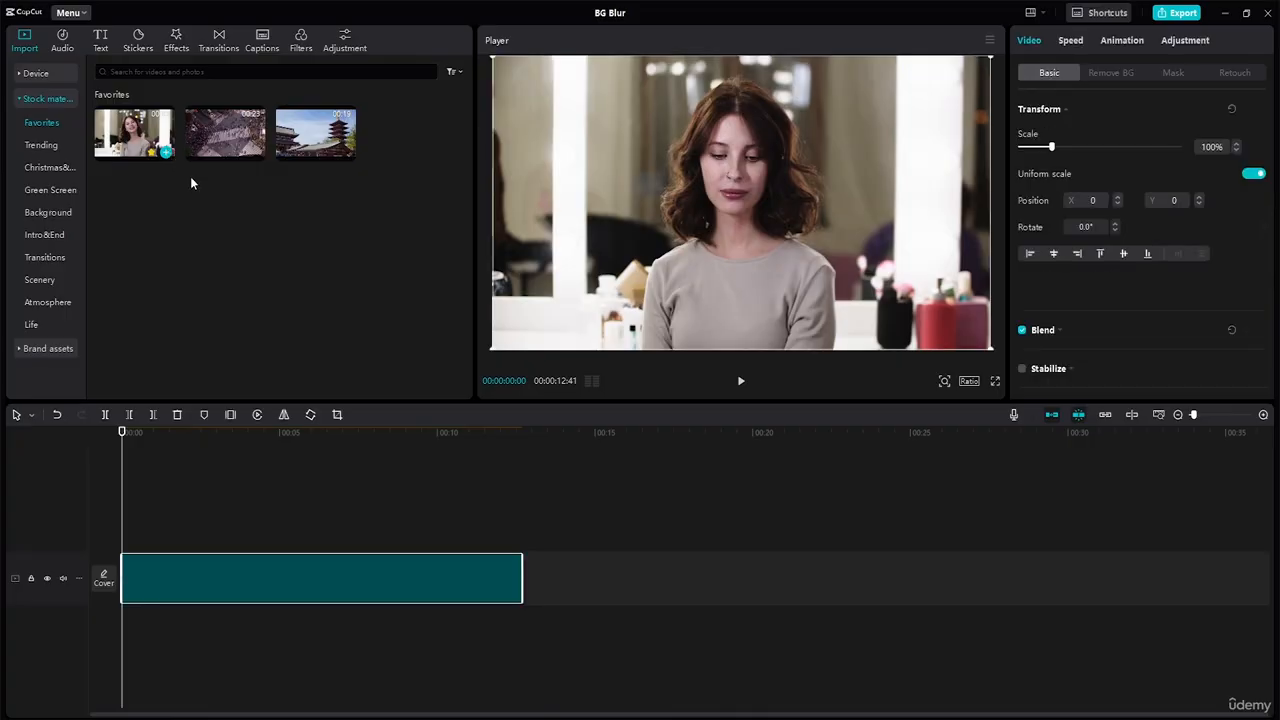
left_click(741, 384)
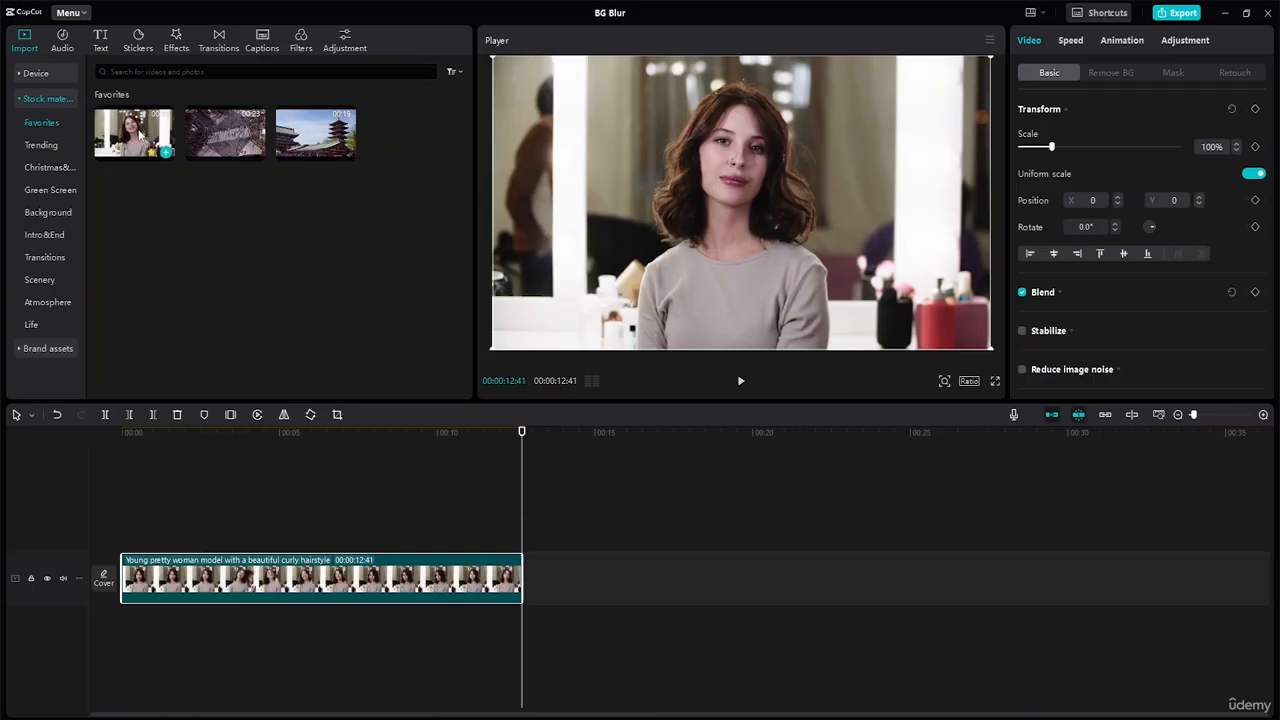
left_click_drag(140, 136, 120, 531)
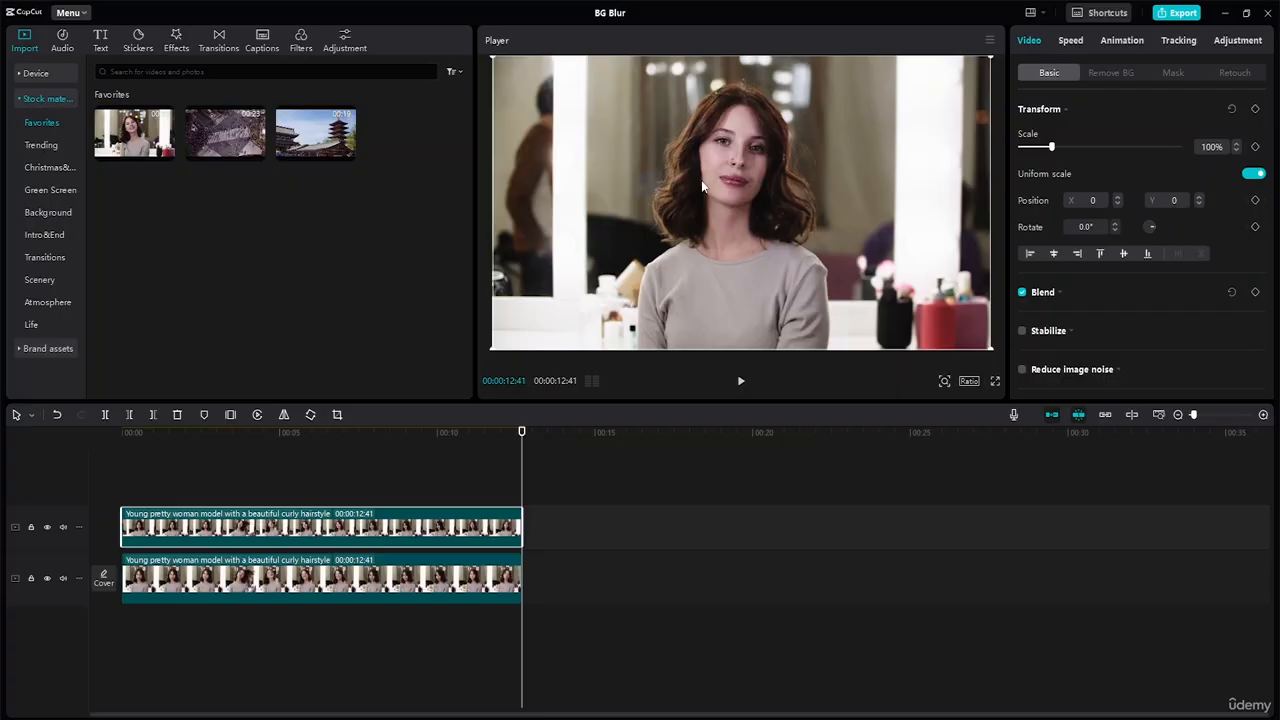
Step: Look through the upper clip's basic, speed, background removal, animation, adjustment, mask and retouch settings
scroll(1106, 300, "down", 2)
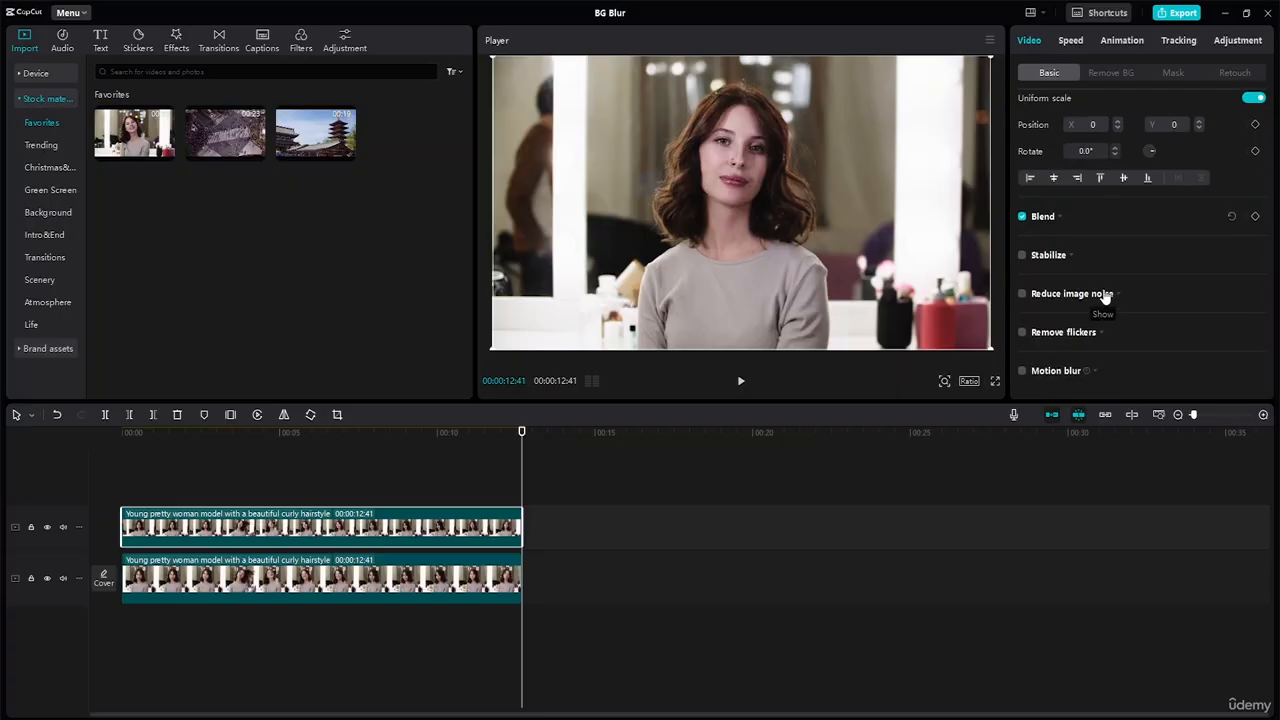
left_click(1075, 42)
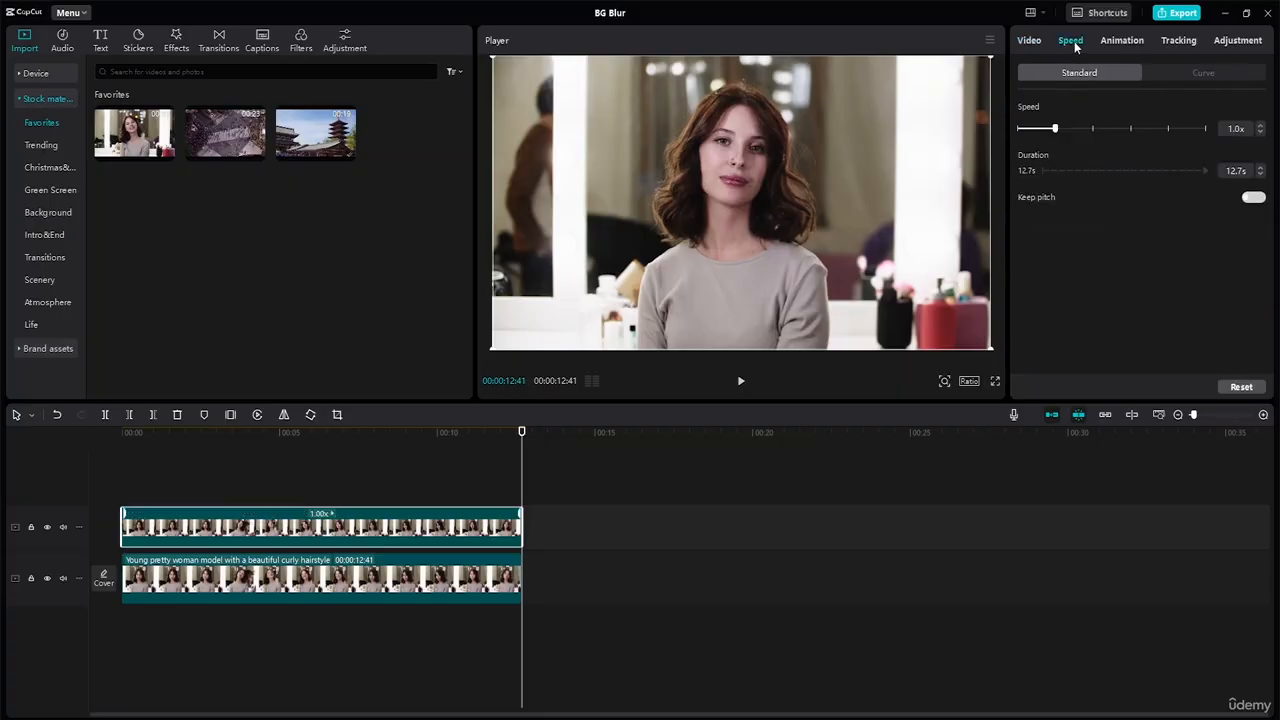
left_click(1036, 40)
left_click(1129, 74)
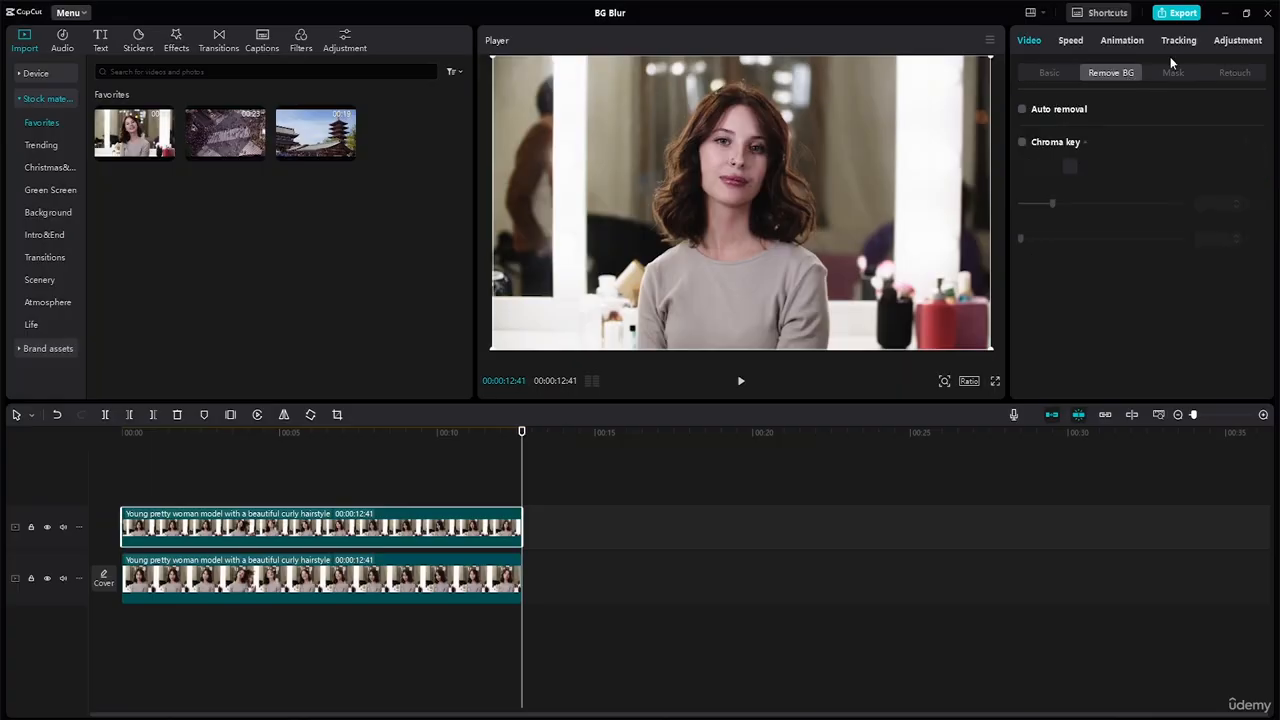
left_click(1177, 41)
left_click(1136, 41)
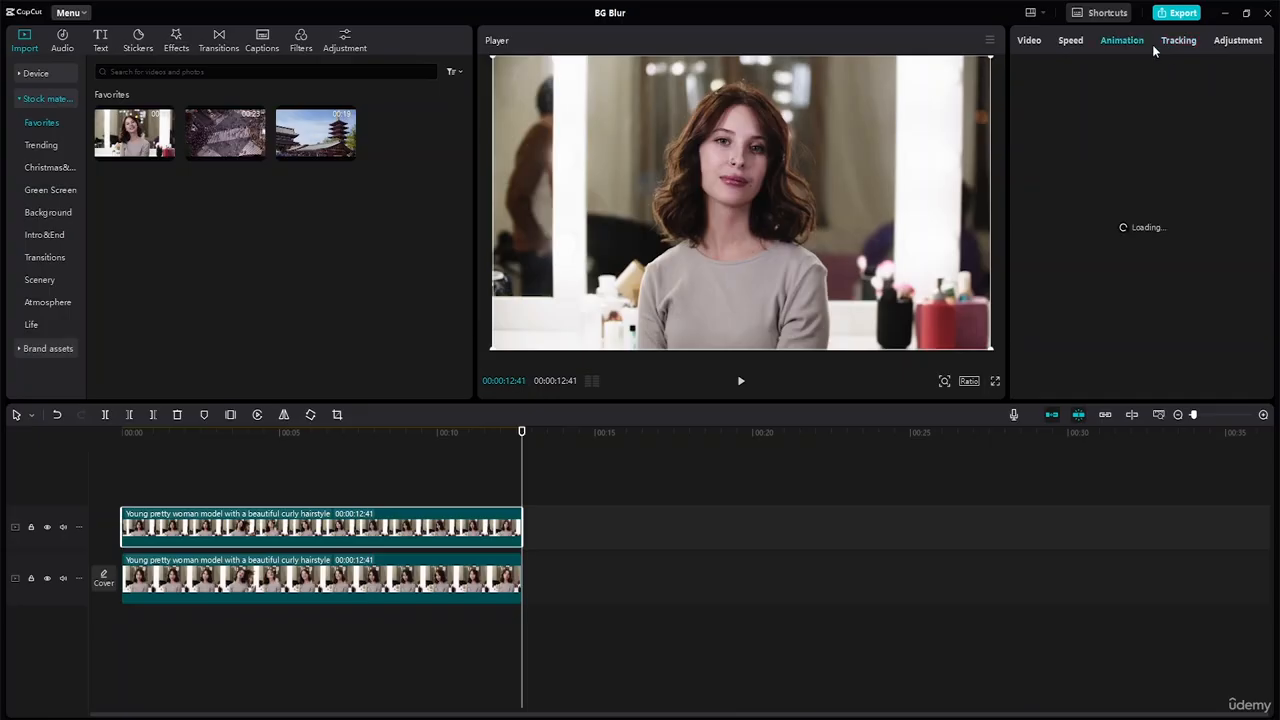
left_click(1225, 40)
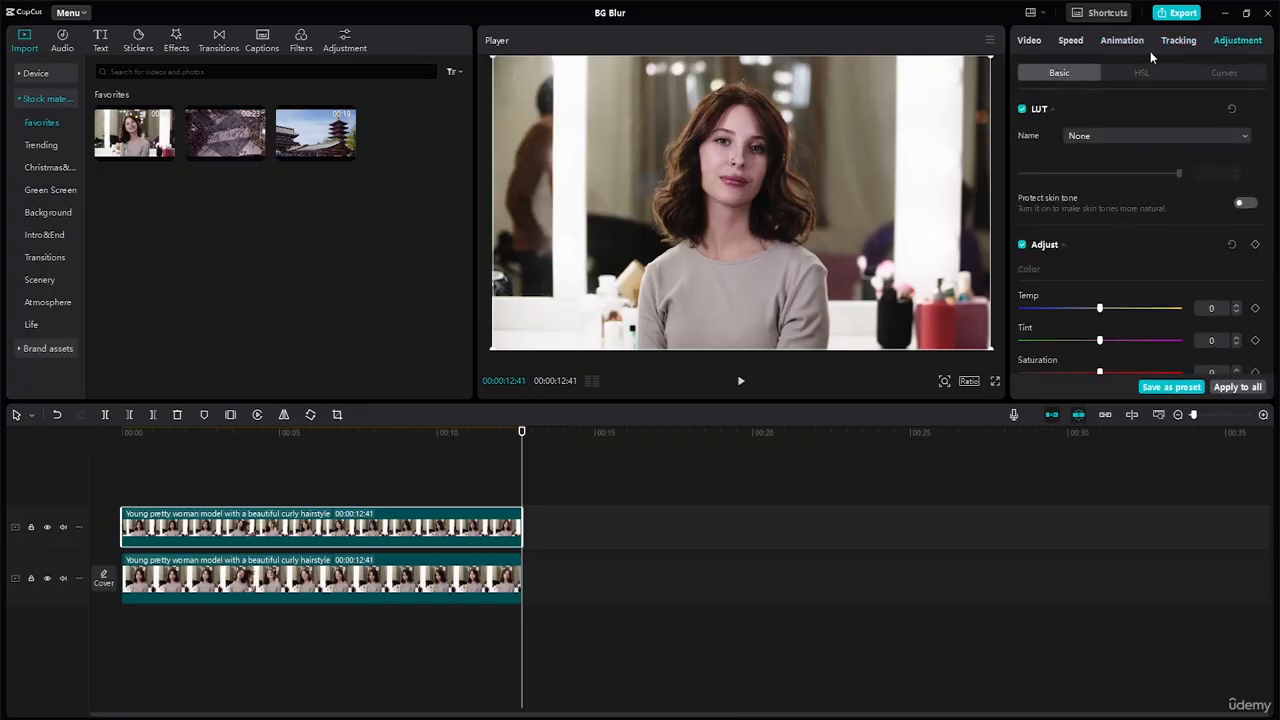
left_click(1032, 40)
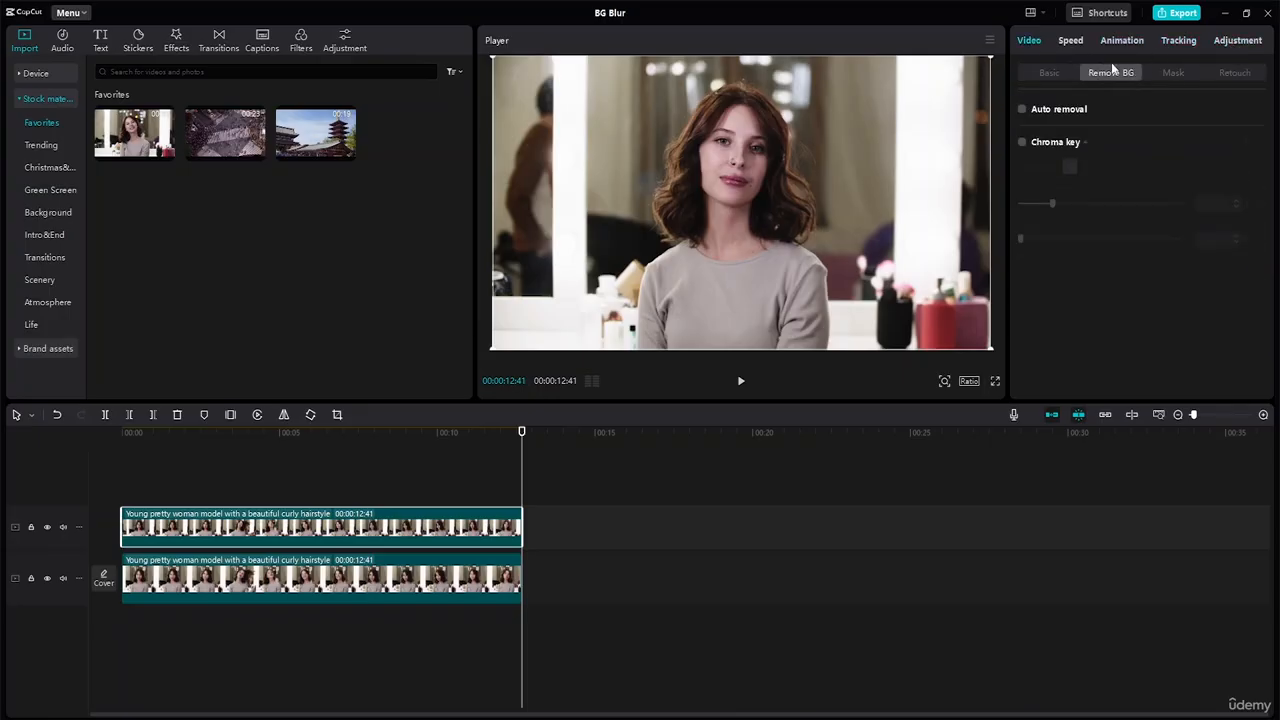
left_click(1184, 75)
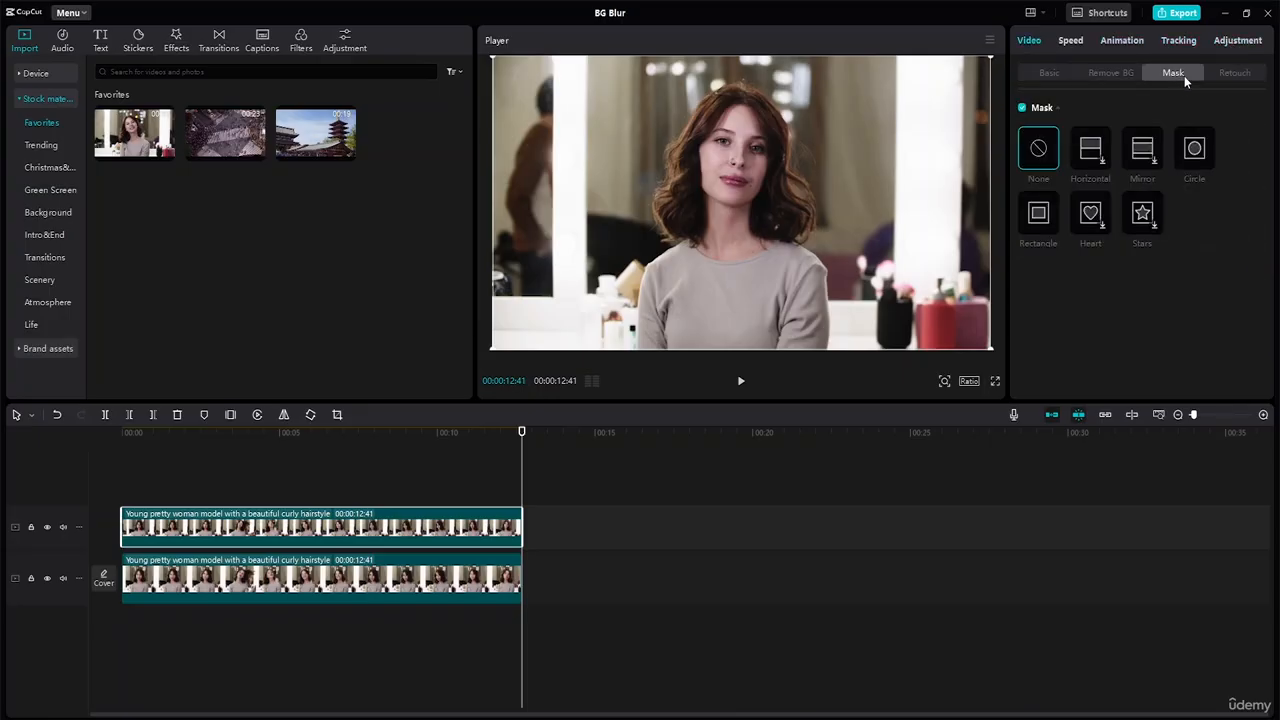
left_click(1116, 72)
left_click(1236, 73)
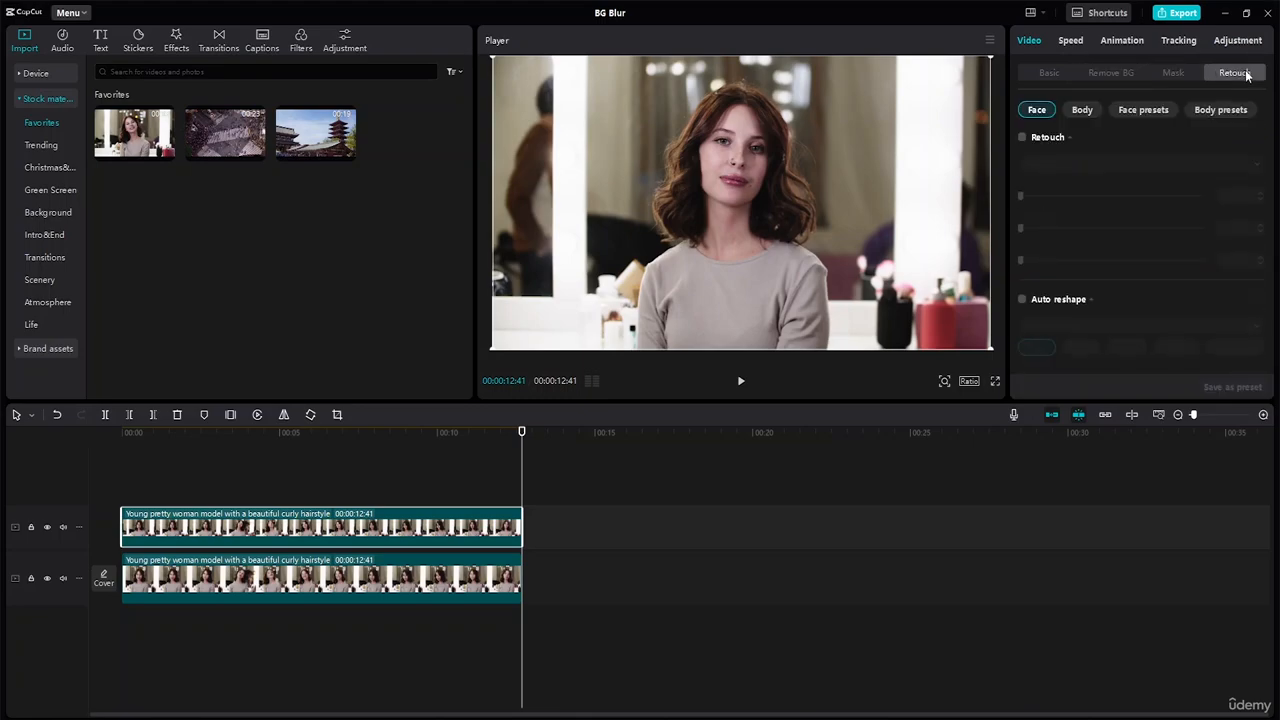
scroll(1134, 156, "down", 5)
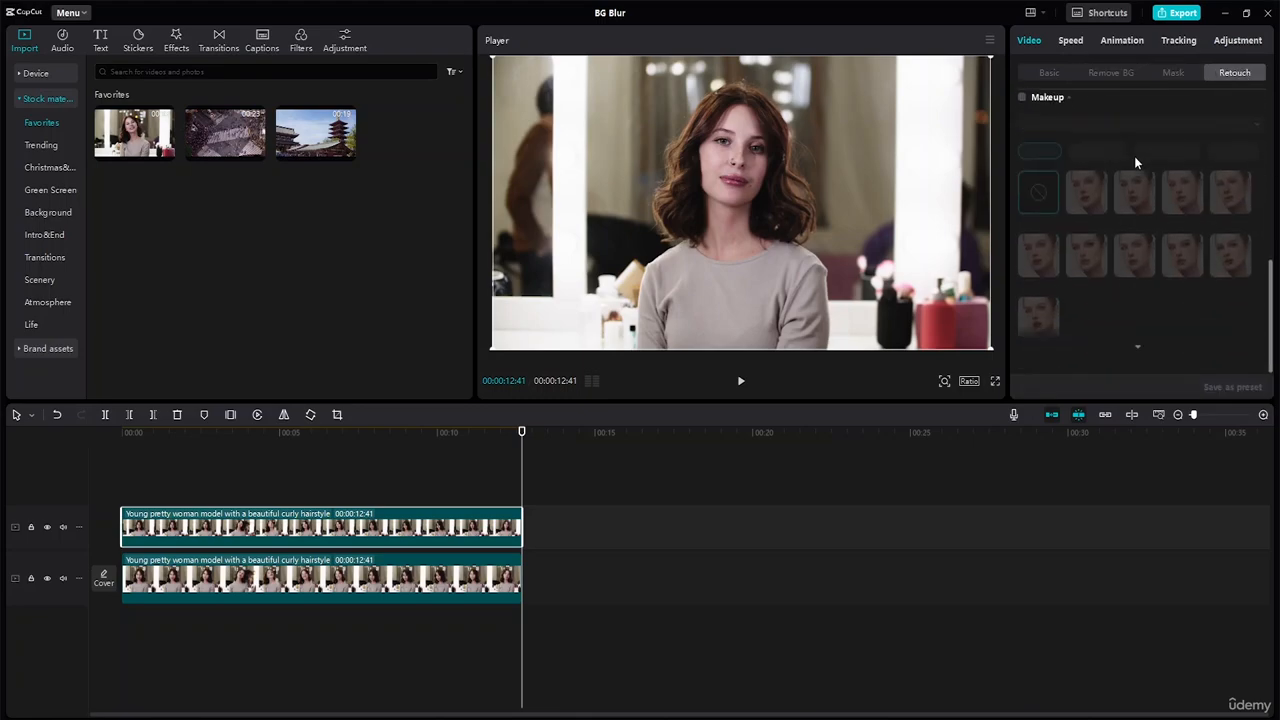
Step: Enable automatic background removal on the upper clip
left_click(1118, 74)
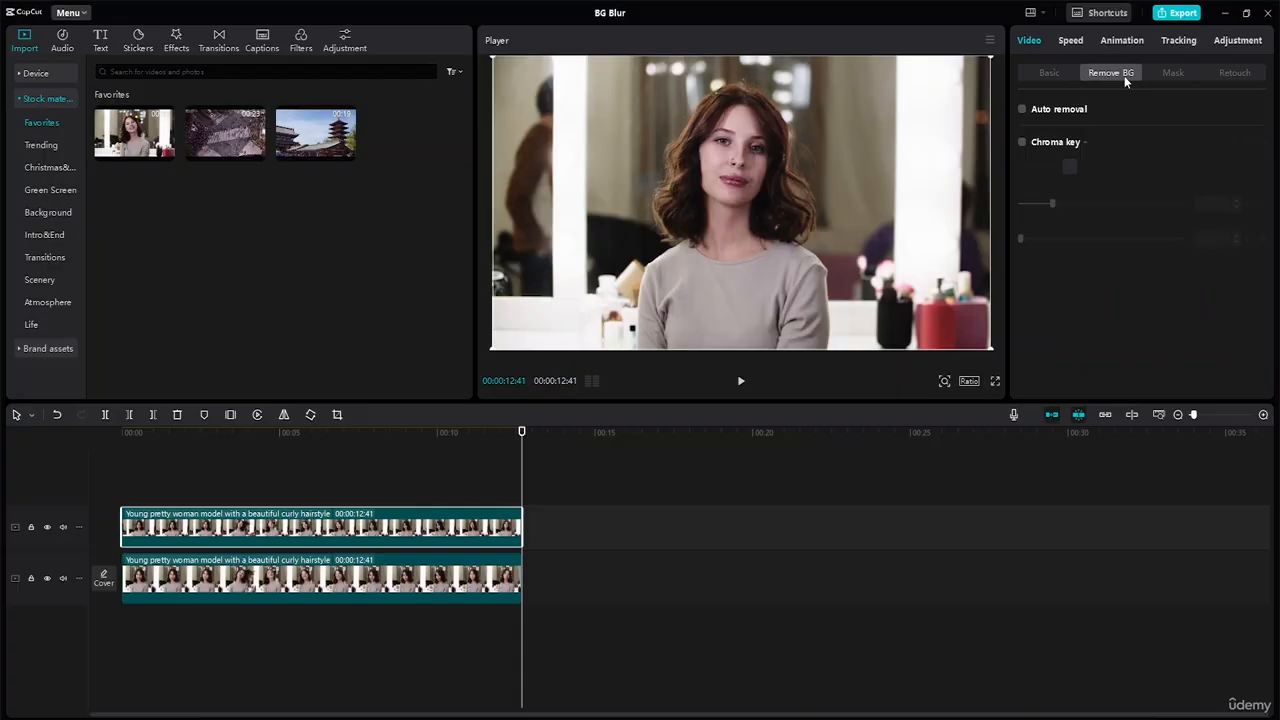
left_click(1024, 109)
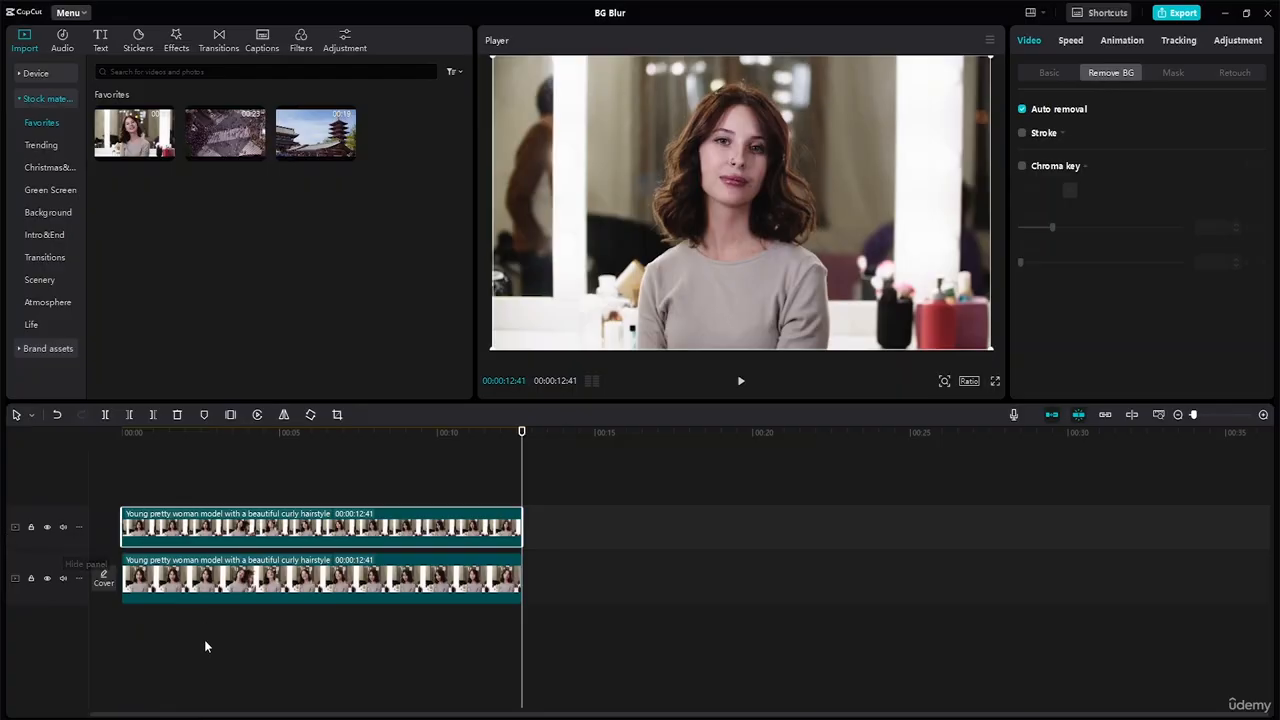
Step: Temporarily hide the lower track to inspect the woman's cutout through playback and at individual frames, and show the track again
left_click(47, 577)
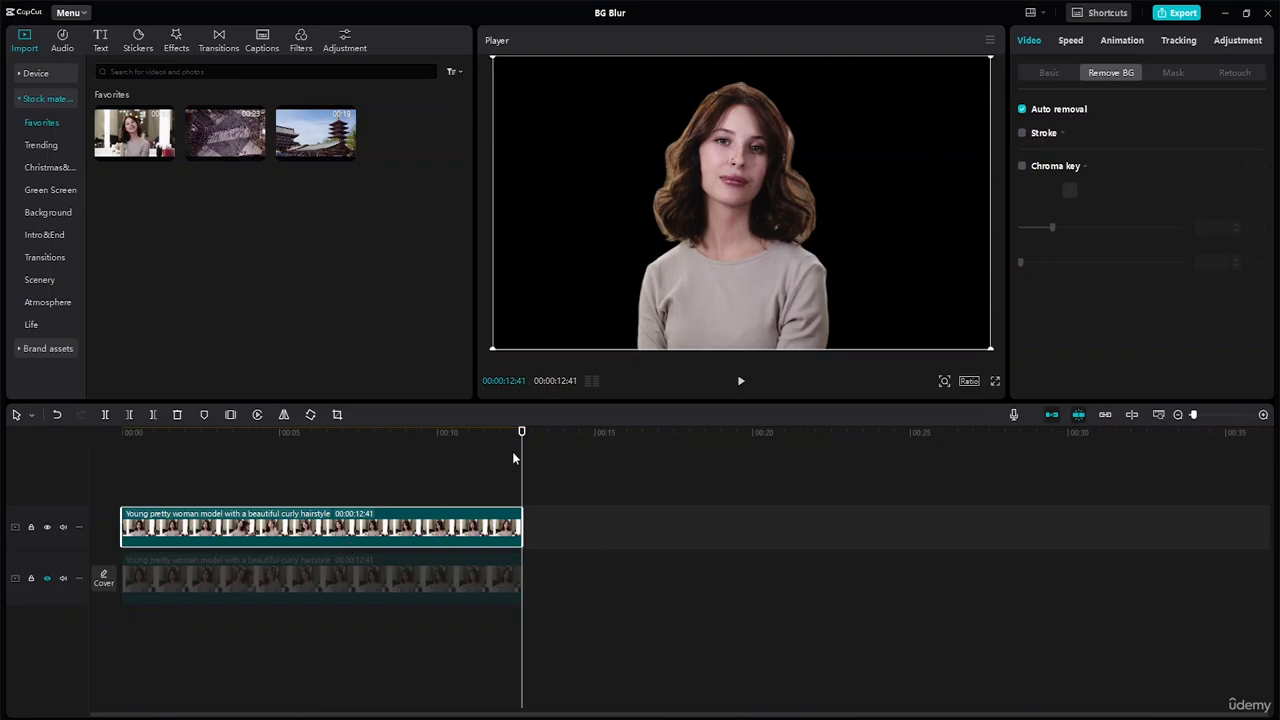
left_click_drag(520, 432, 12, 416)
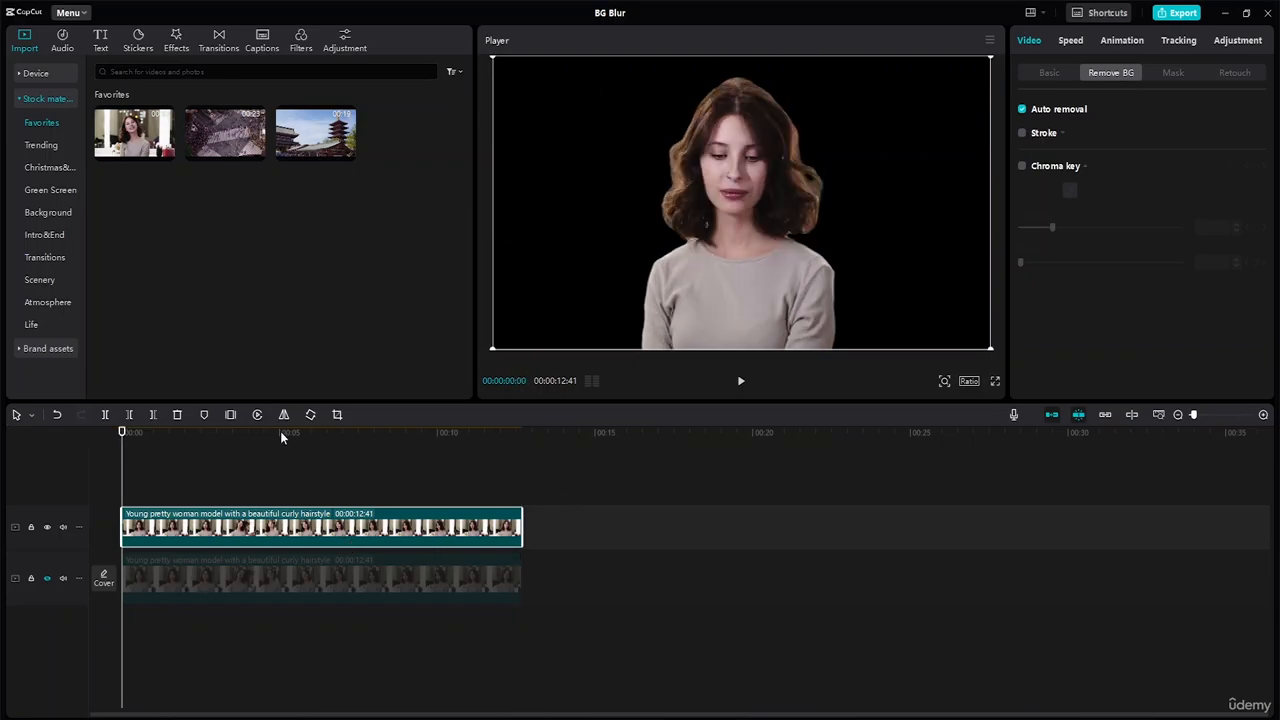
left_click(741, 380)
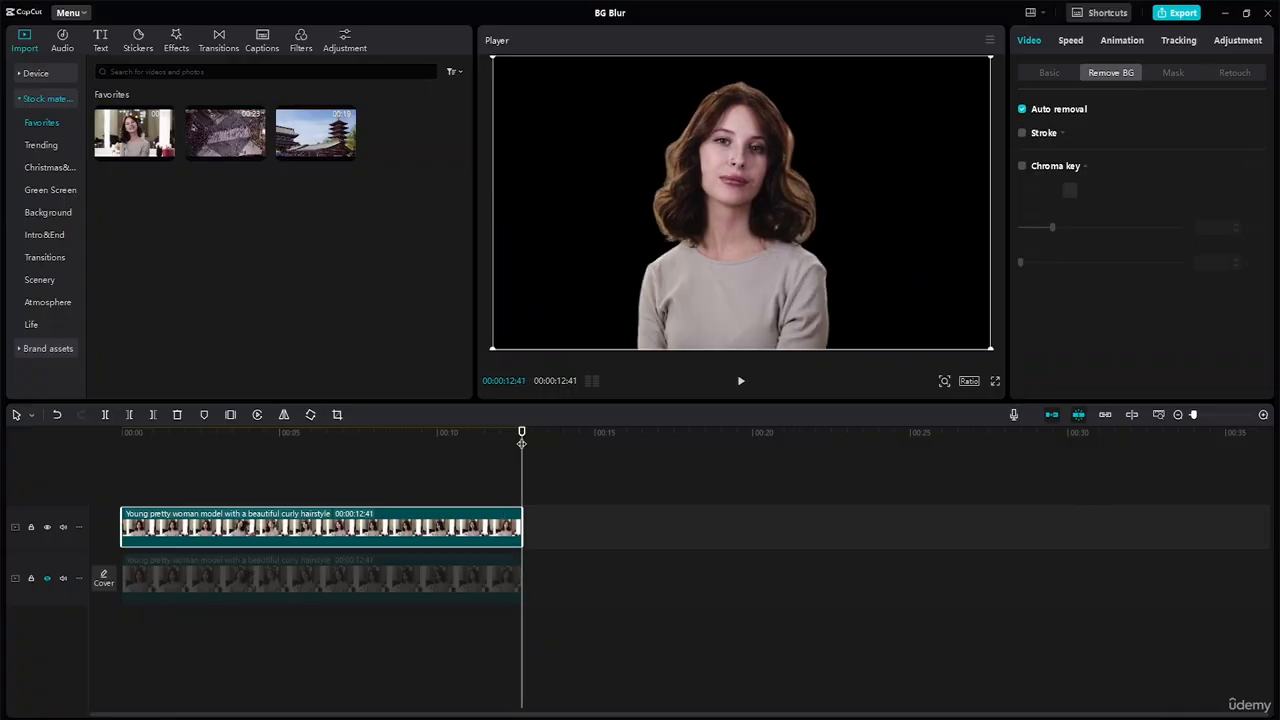
mouse_move(521, 443)
left_mouse_down()
mouse_move(434, 443)
mouse_move(511, 443)
left_mouse_up()
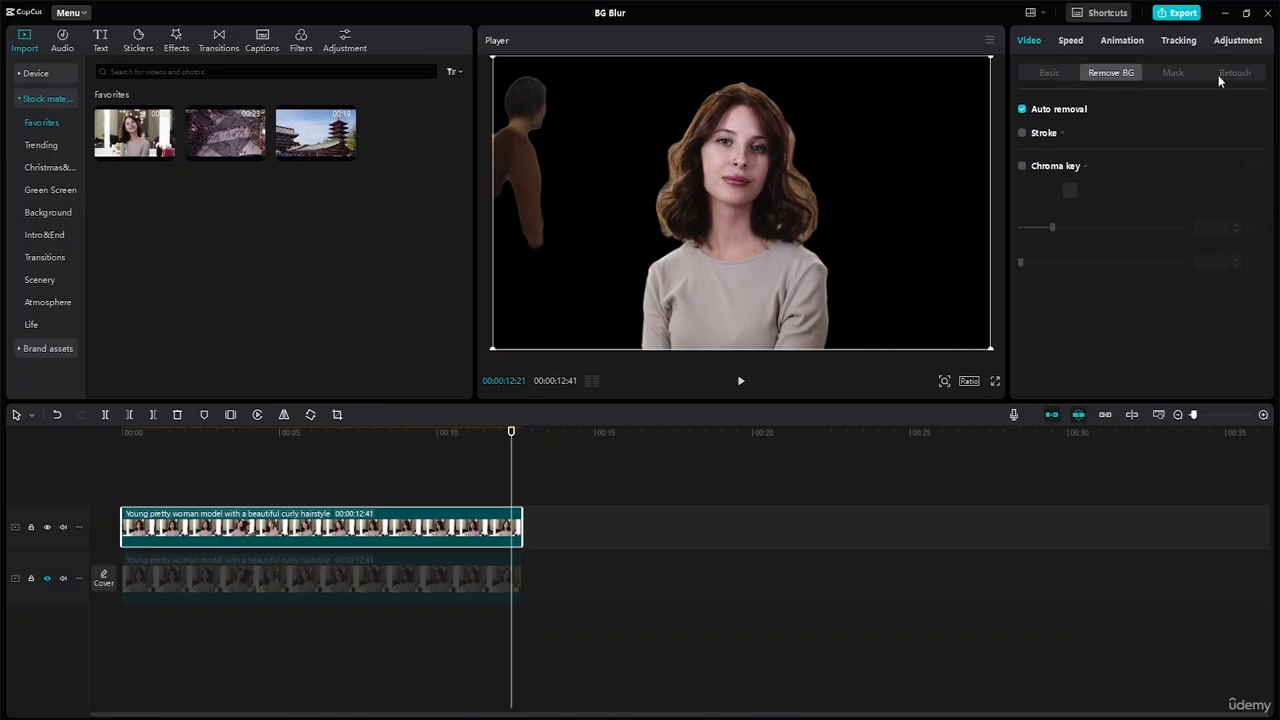
left_click(1173, 73)
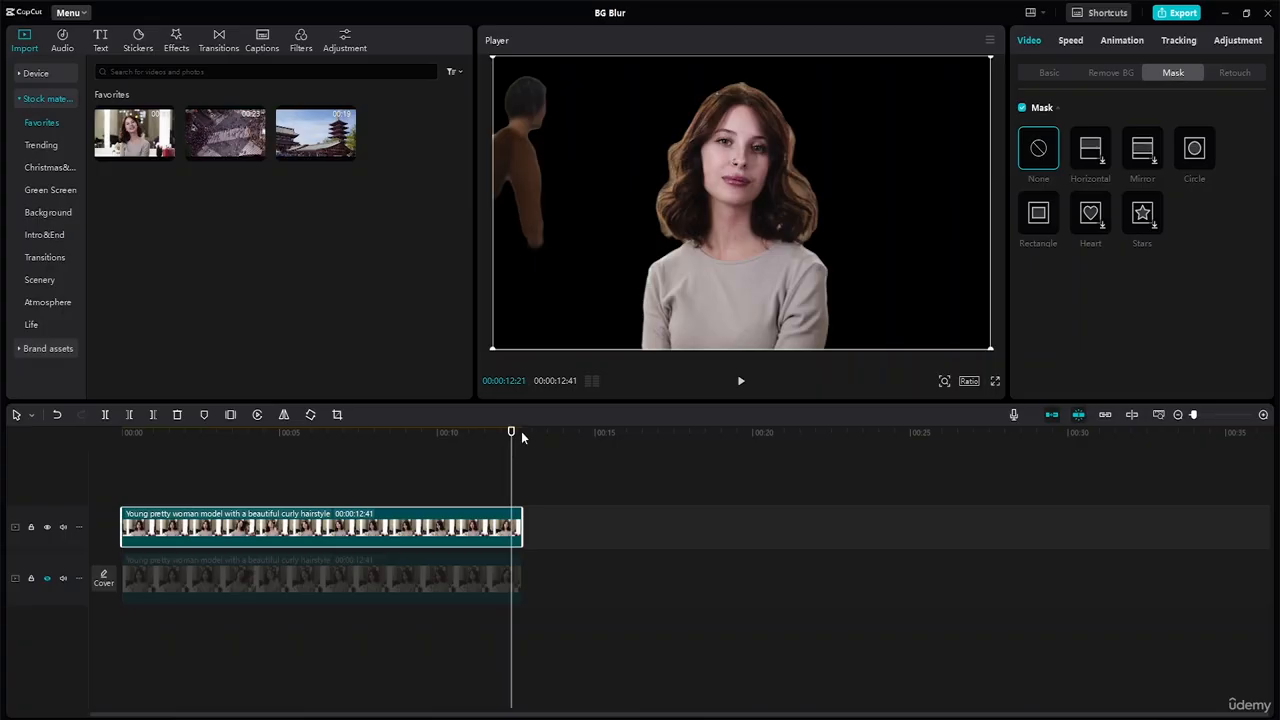
left_click_drag(511, 436, 2, 432)
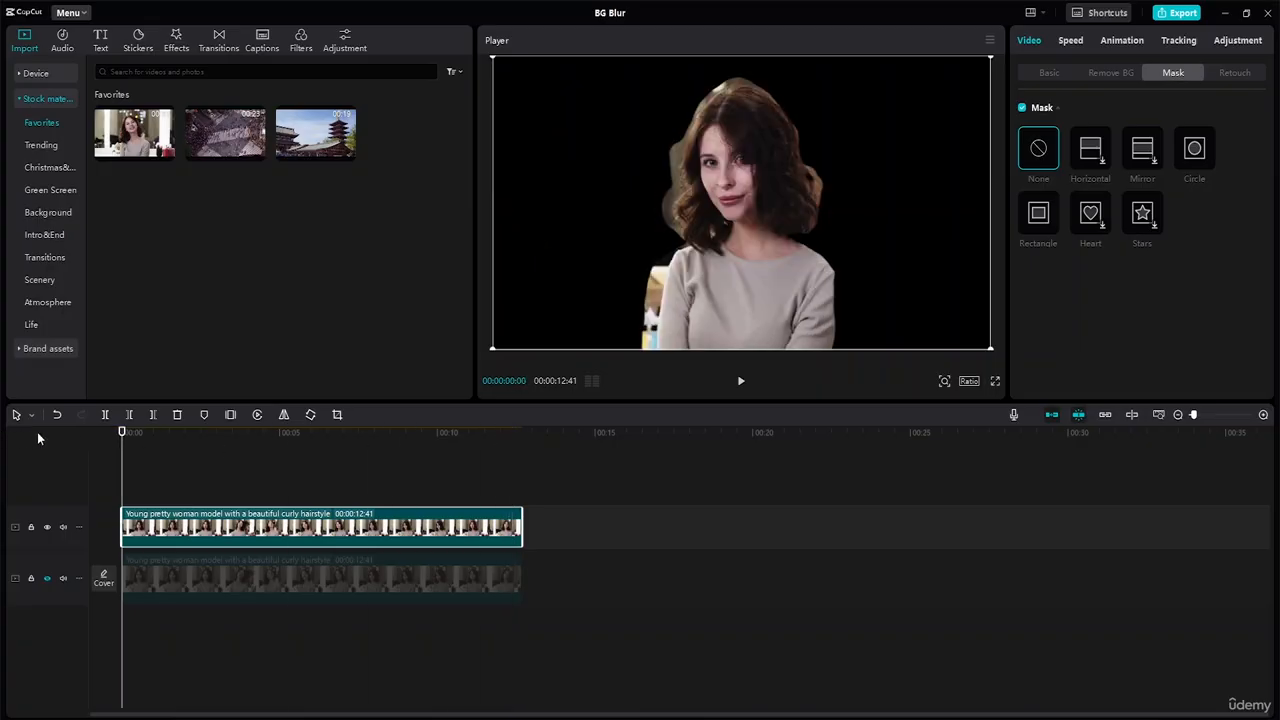
left_click(48, 581)
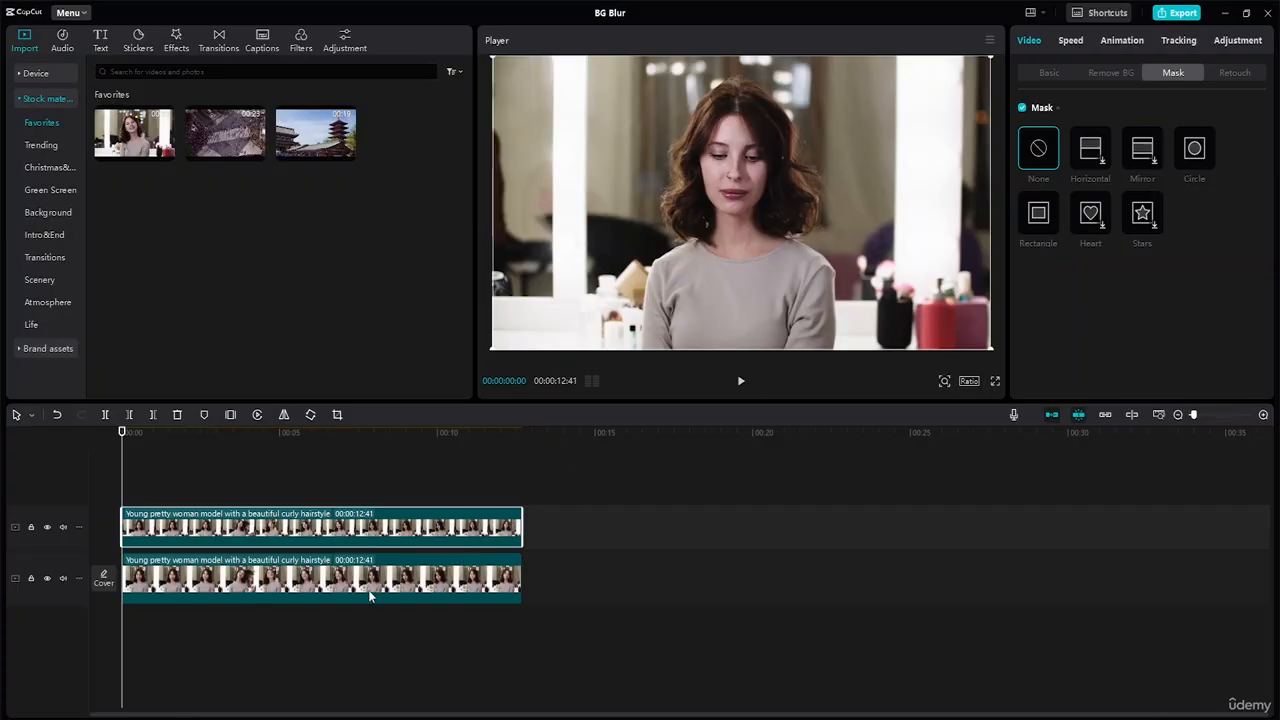
Step: Select the lower clip, hide the track above it, and look through the clip's basic video settings
left_click(343, 577)
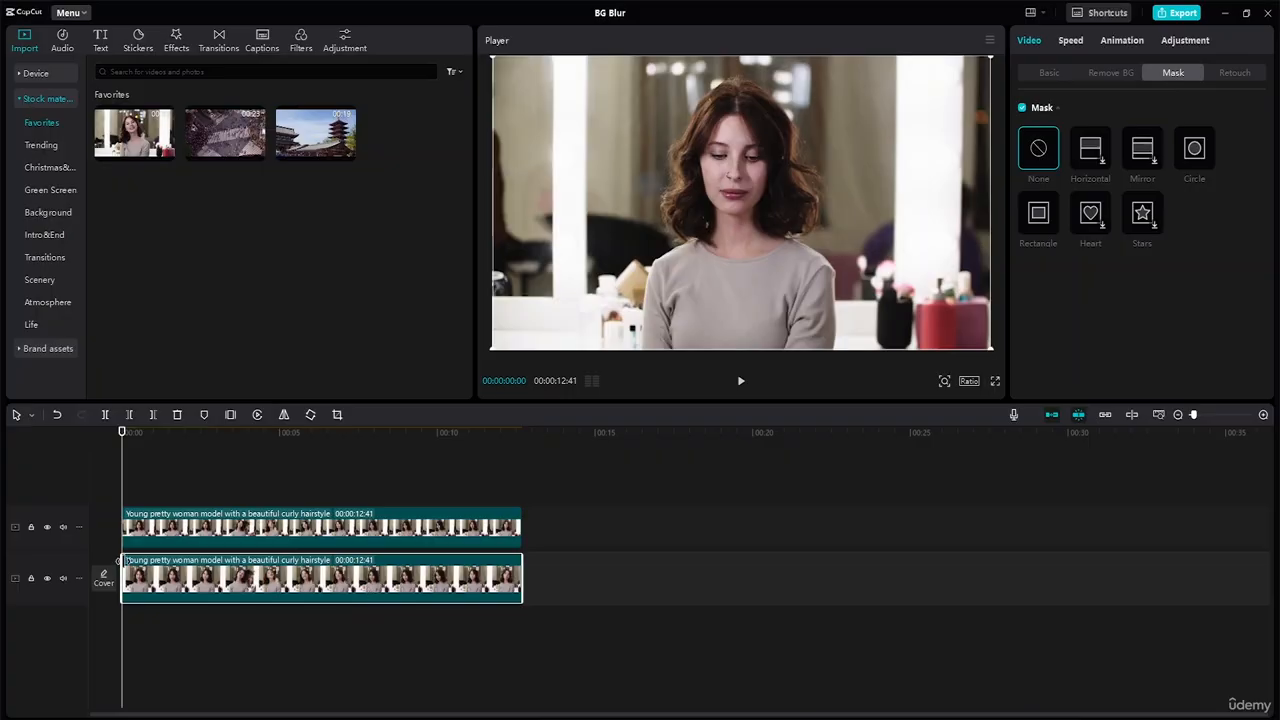
left_click(48, 526)
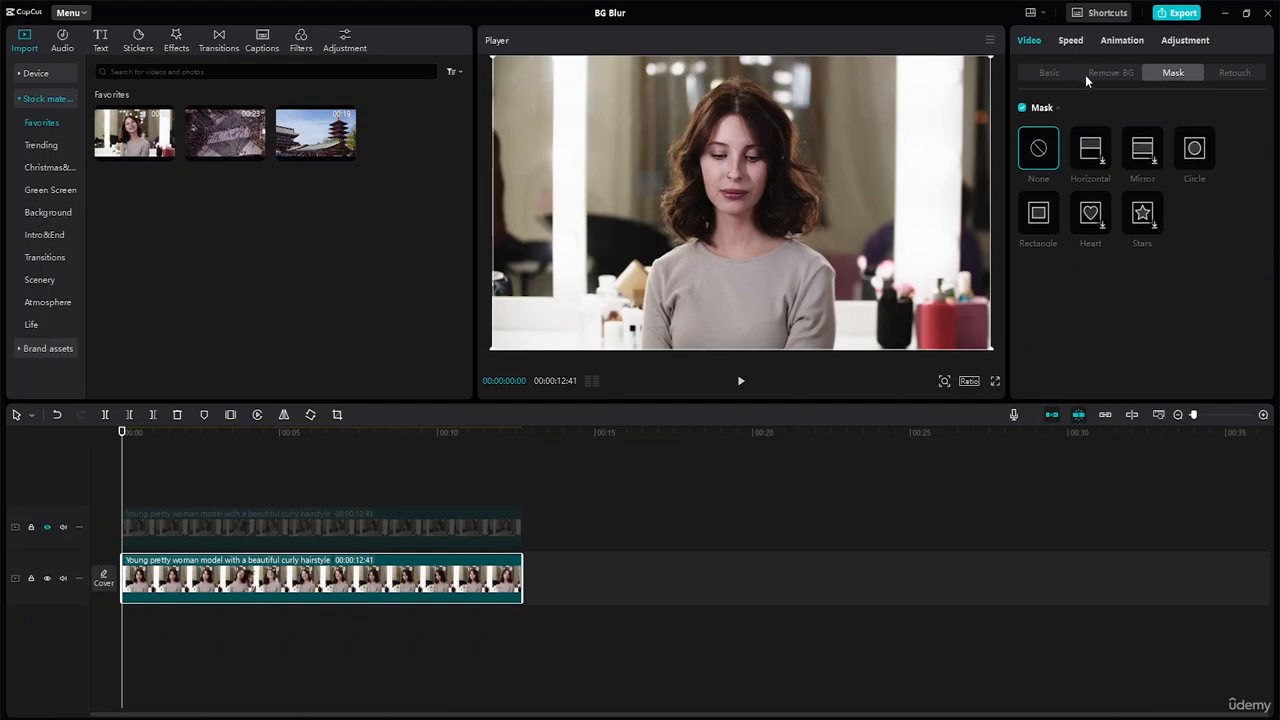
left_click(1047, 72)
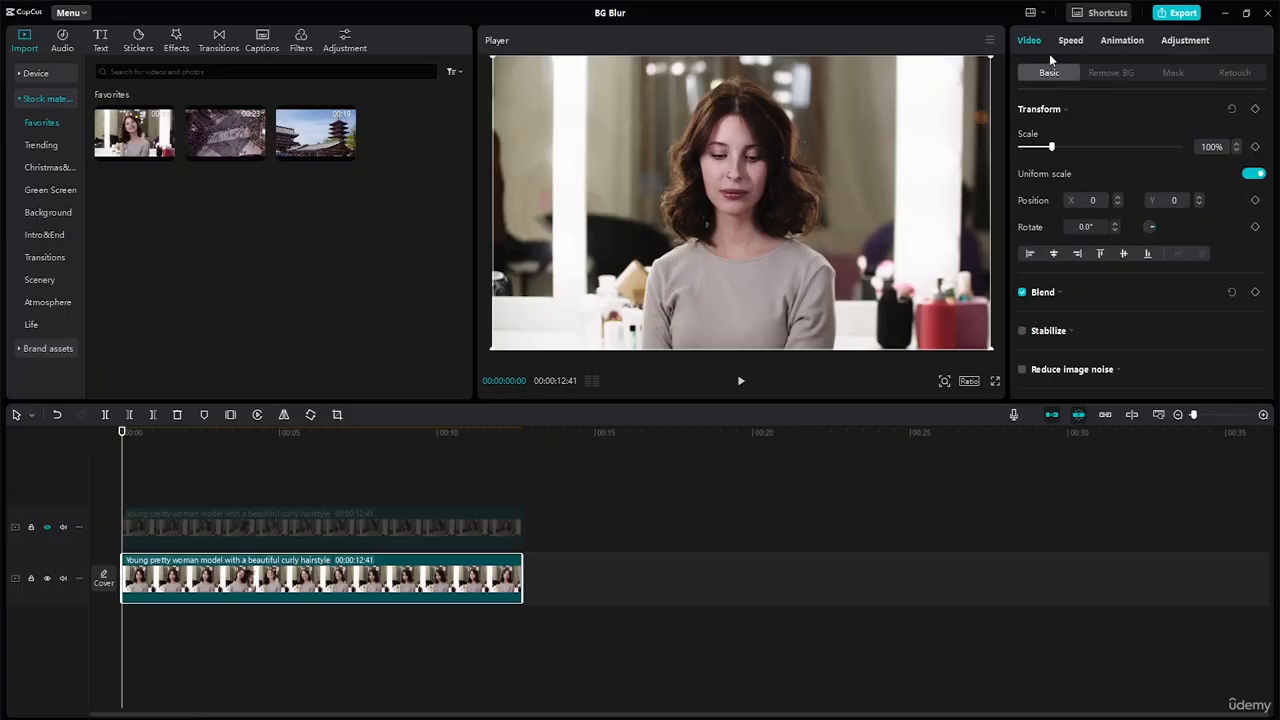
scroll(1093, 196, "down", 3)
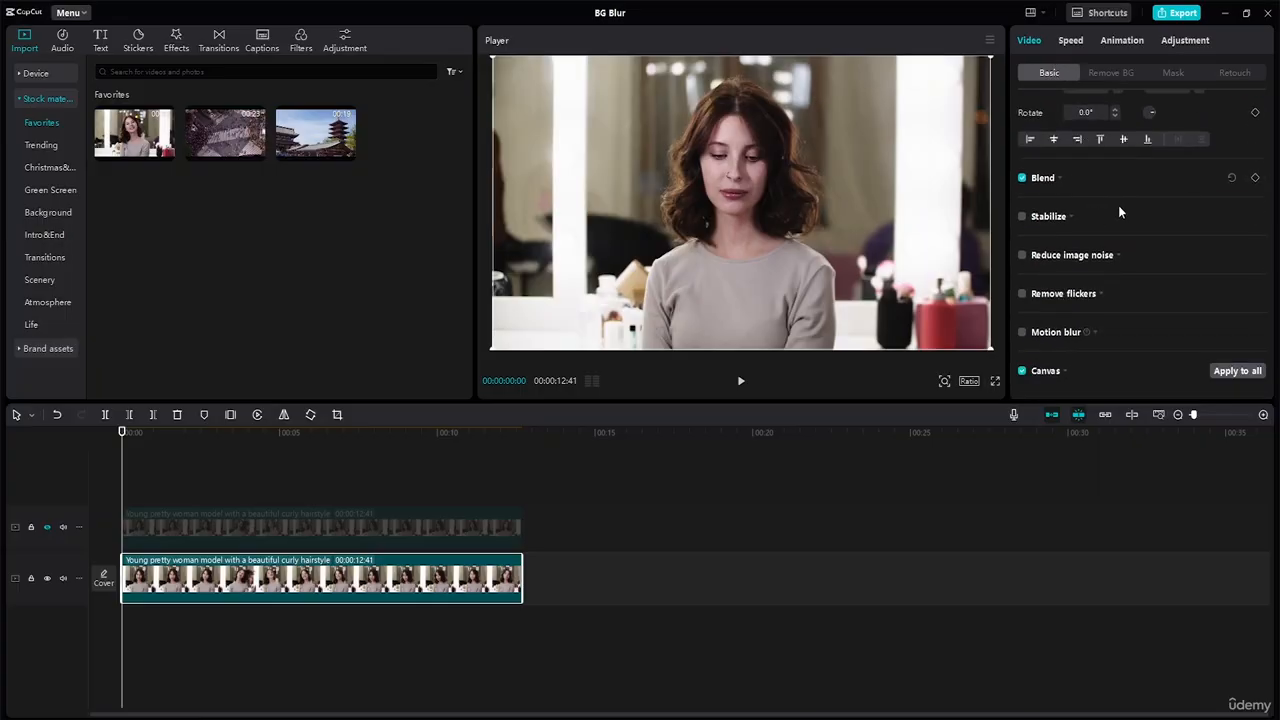
Step: Search the filters for "blur" and preview the Blur and Sepia filters among the results
left_click(300, 45)
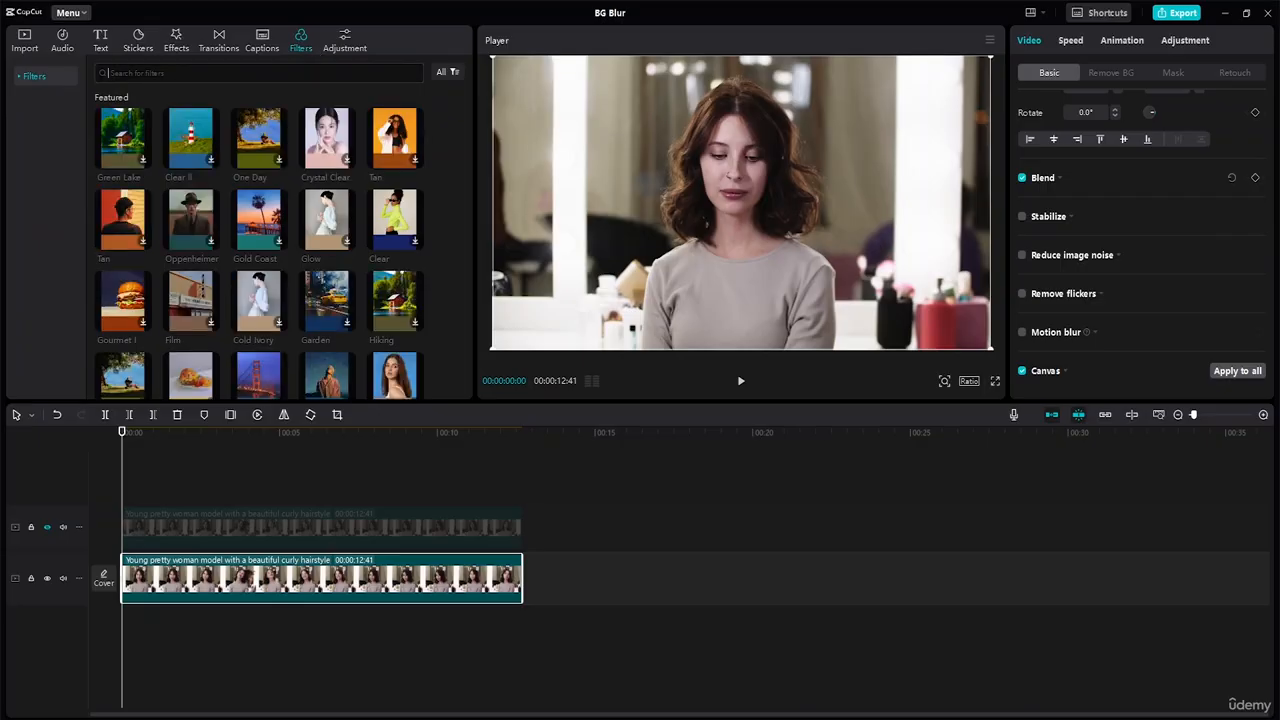
type("blur")
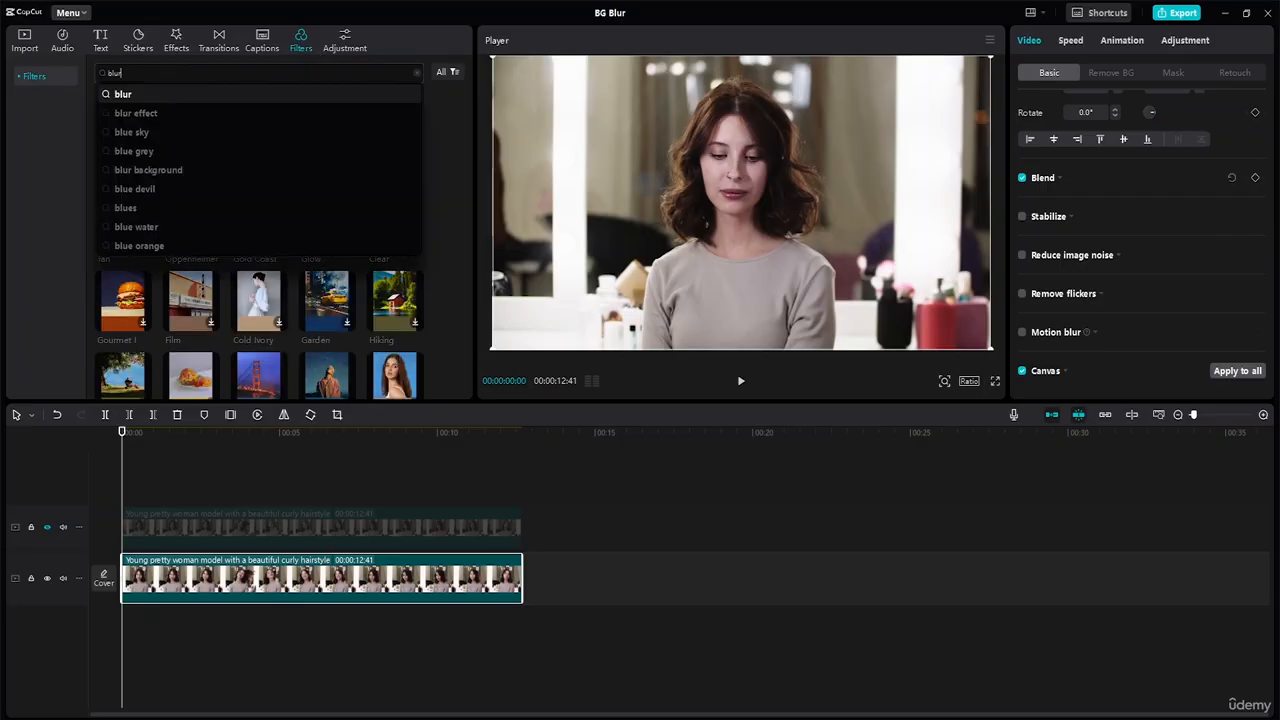
key("Return")
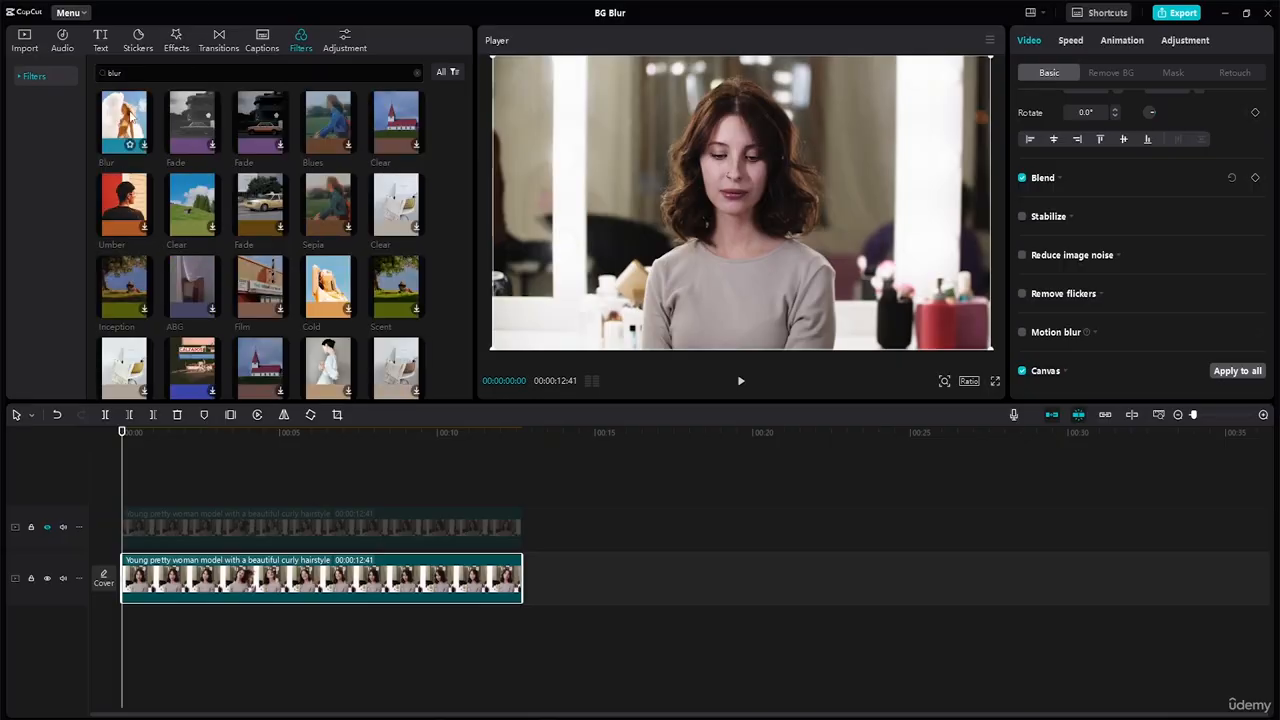
left_click(130, 116)
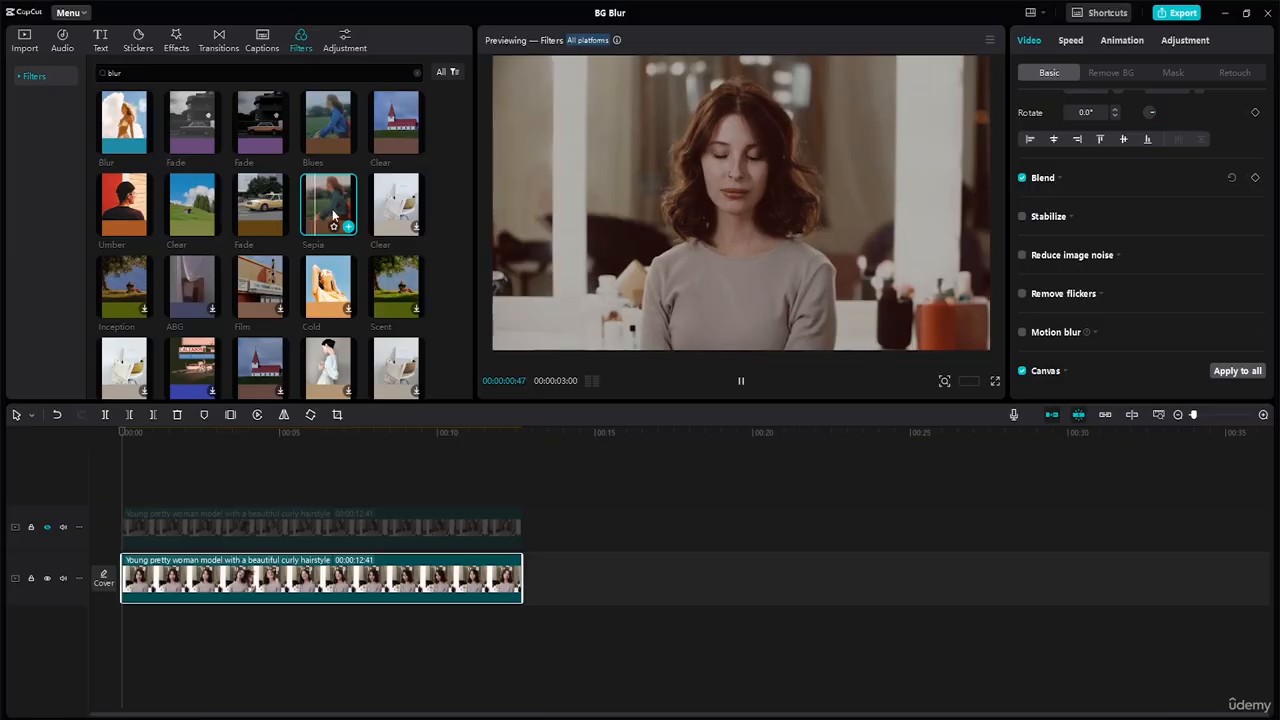
scroll(260, 264, "down", 2)
scroll(340, 250, "down", 3)
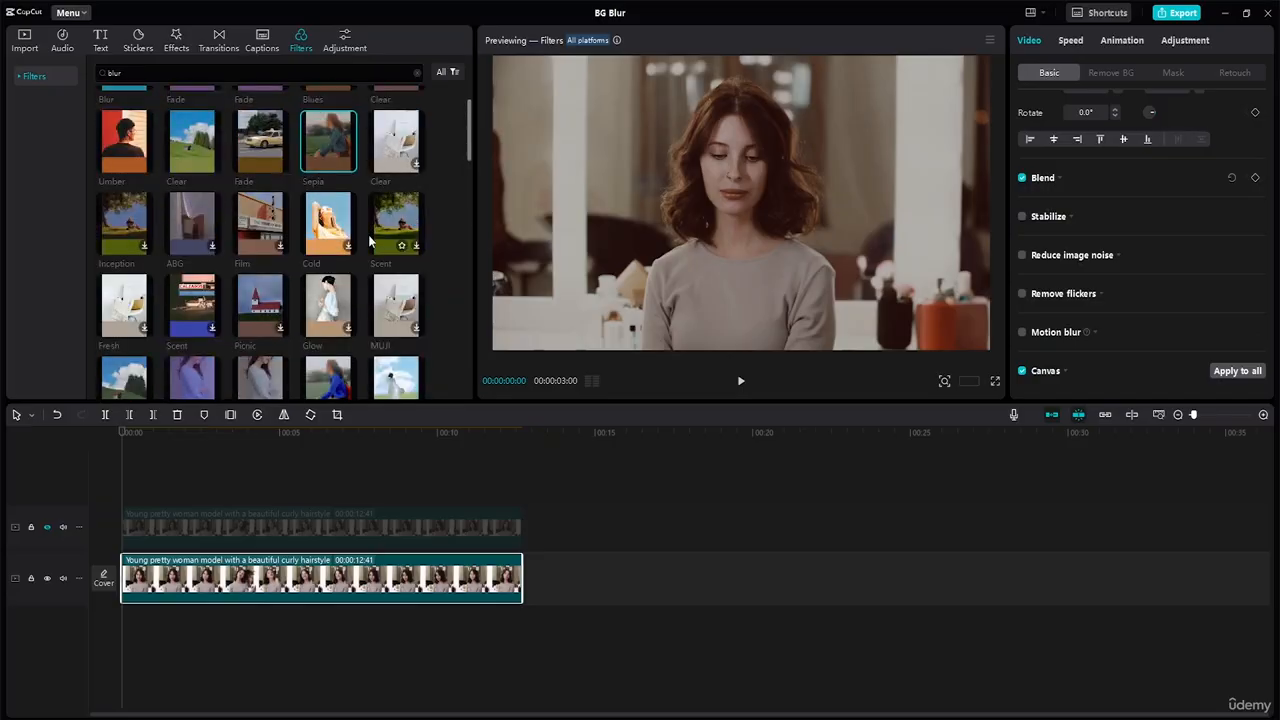
Step: Search the video effects for "blur" and preview the two Blur effects, the zoom effect with city lights and Zoom Lens
left_click(175, 42)
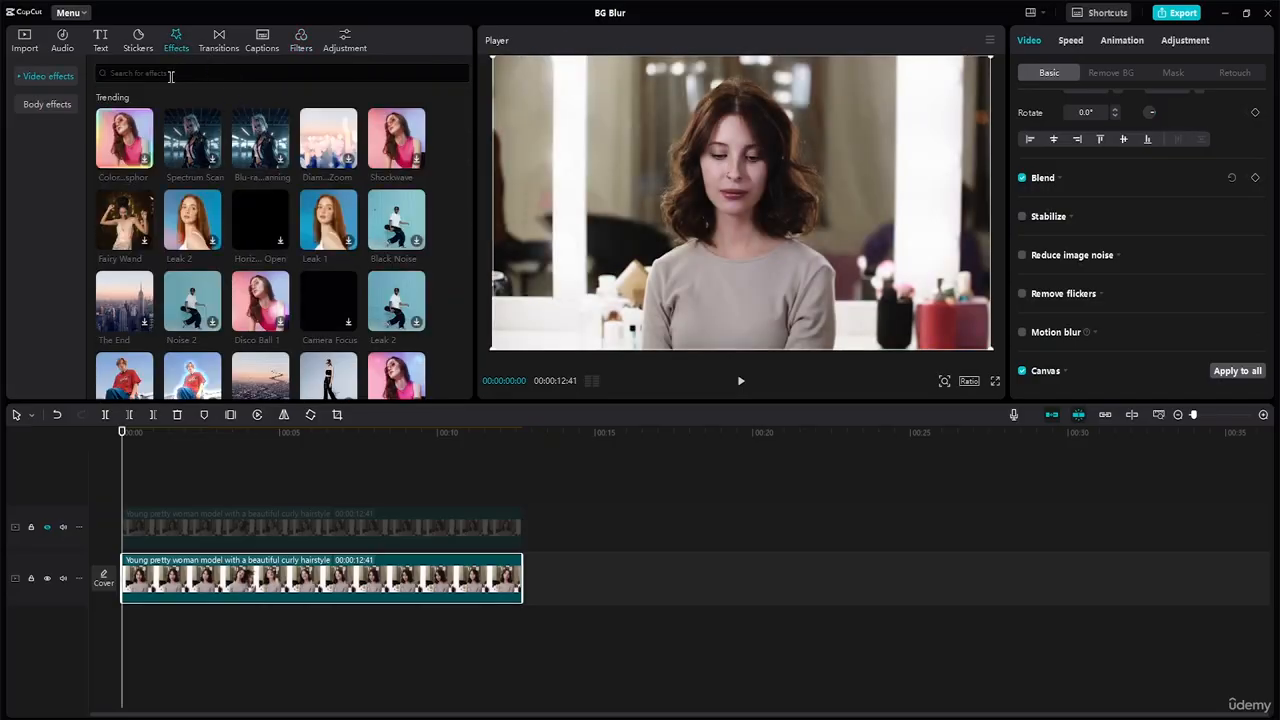
left_click(172, 77)
type("blur")
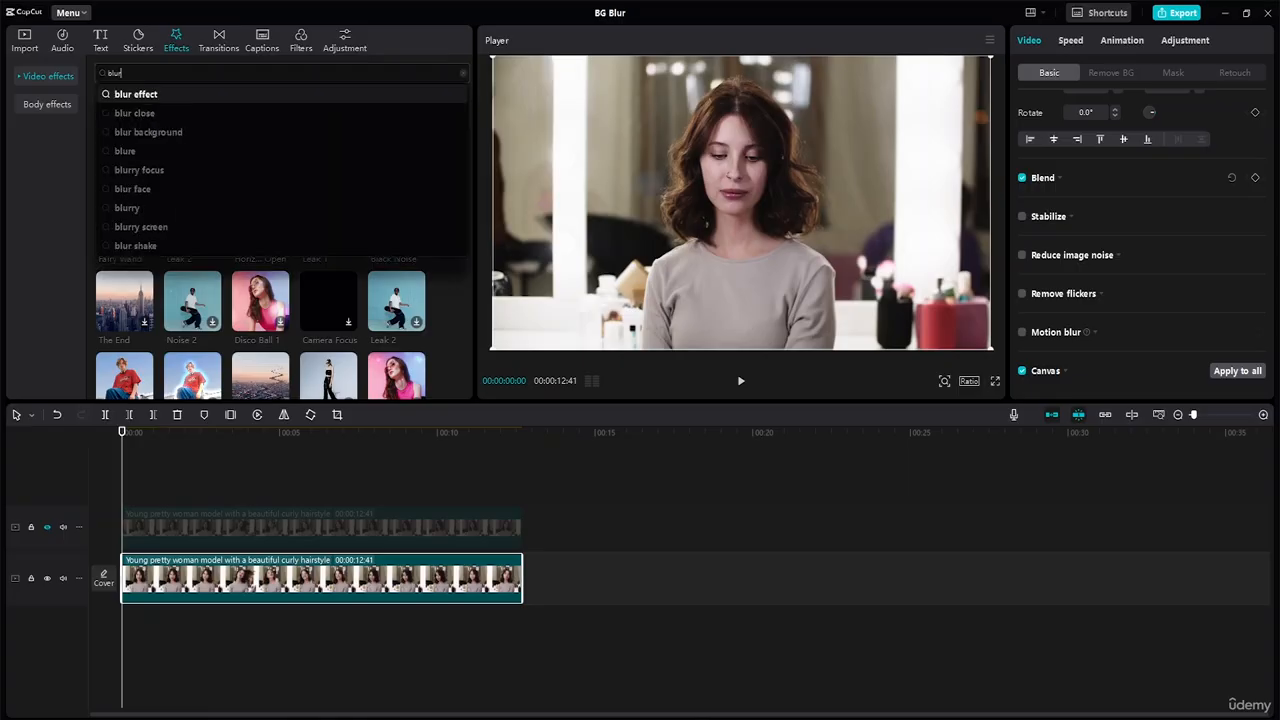
key("Return")
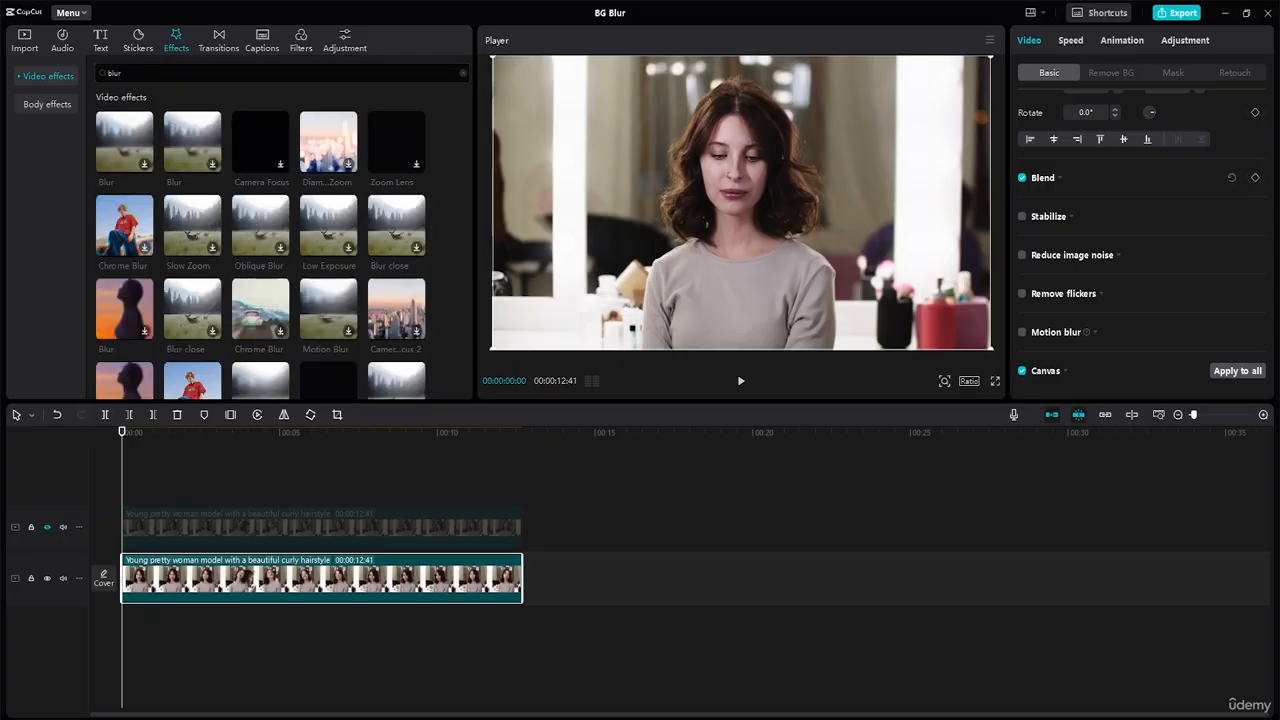
left_click(180, 133)
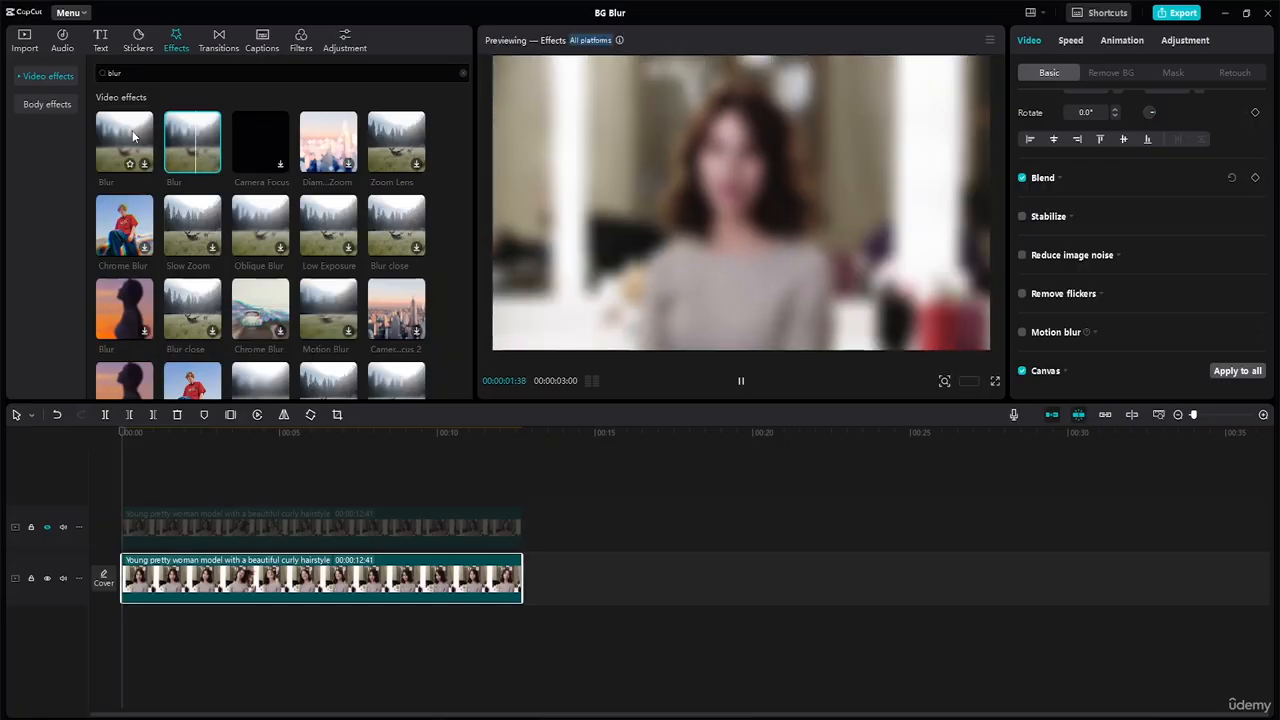
left_click(132, 130)
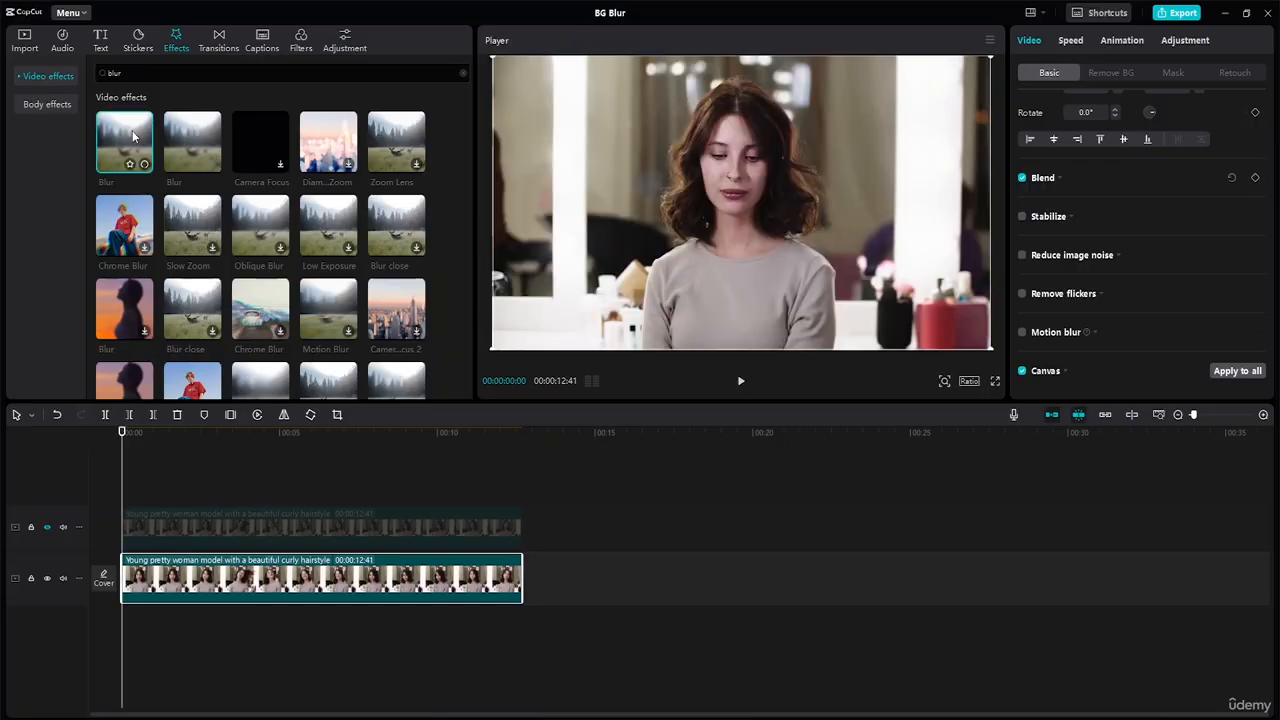
left_click(325, 137)
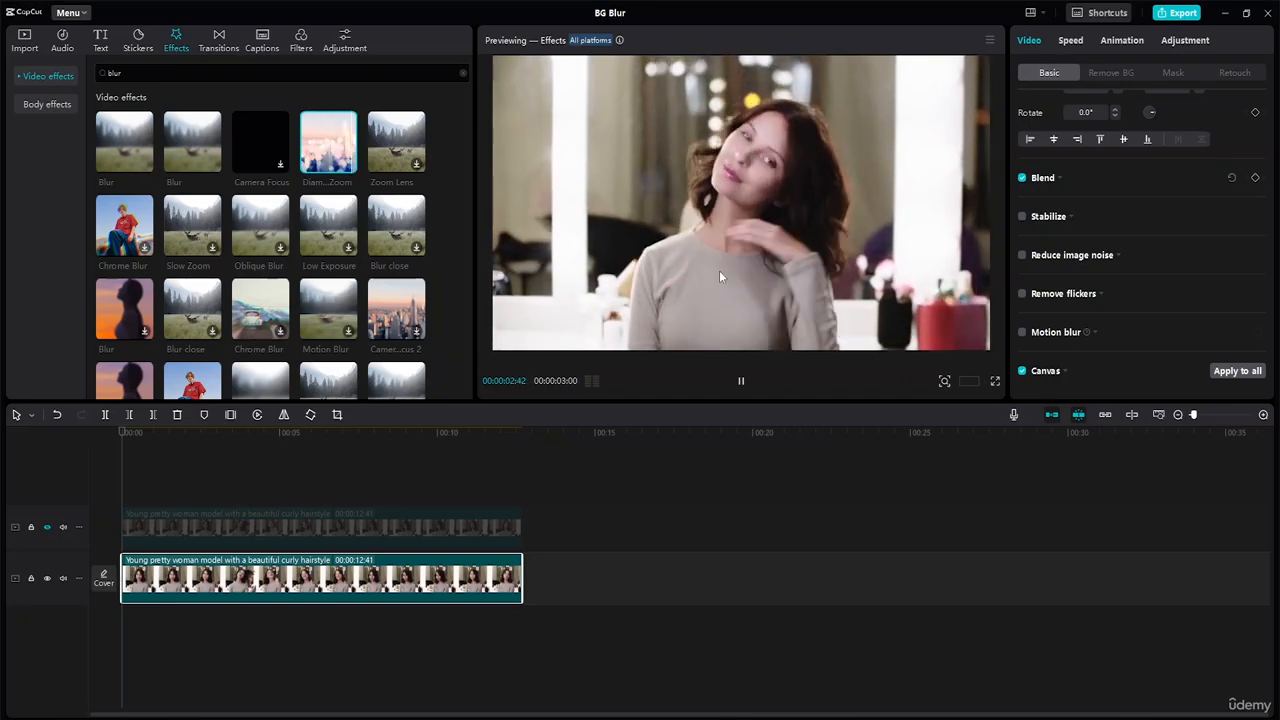
left_click(390, 138)
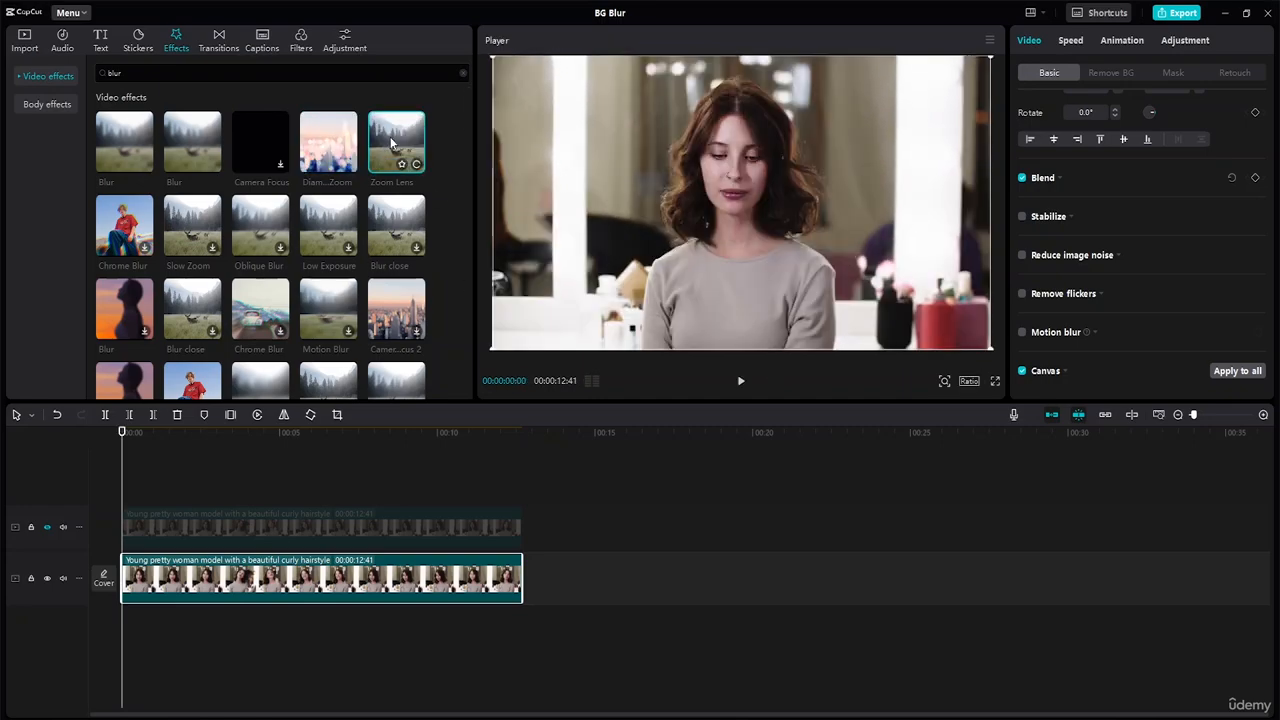
Step: Place the second Blur effect on its own track between the two clips and stretch it over the lower clip's full length
left_click(199, 145)
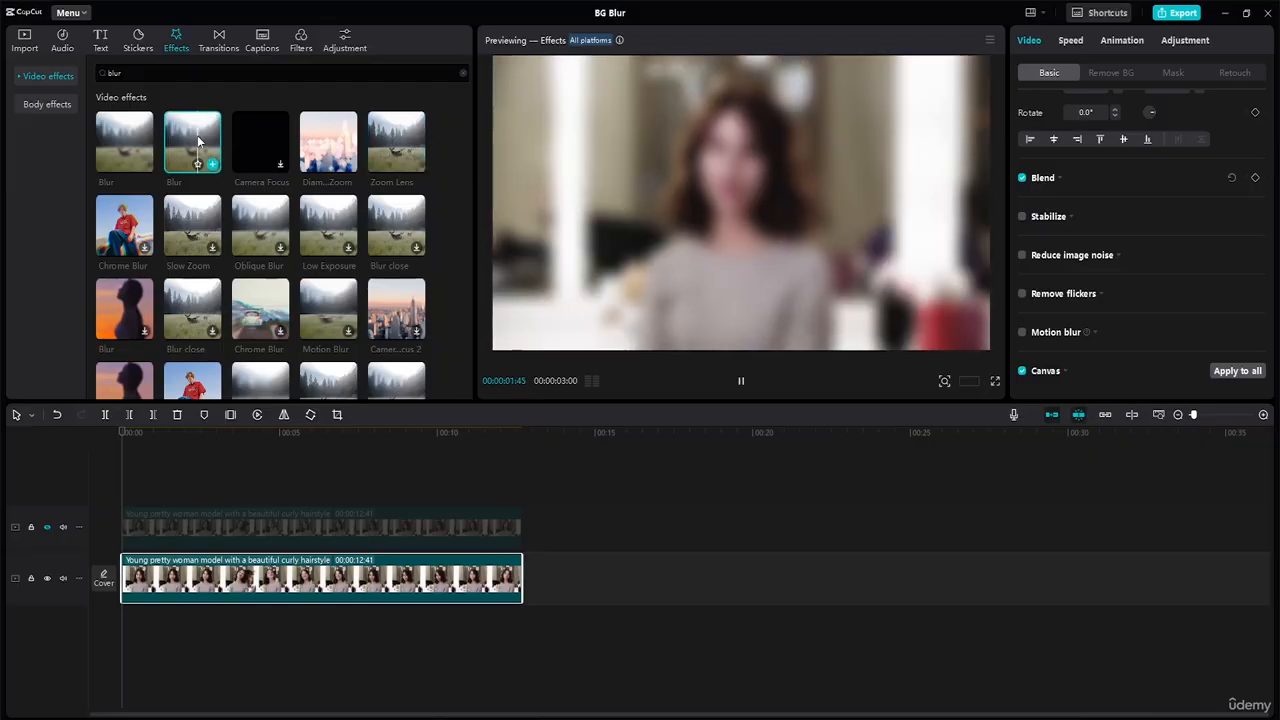
left_click_drag(197, 142, 671, 531)
left_click_drag(453, 543, 460, 497)
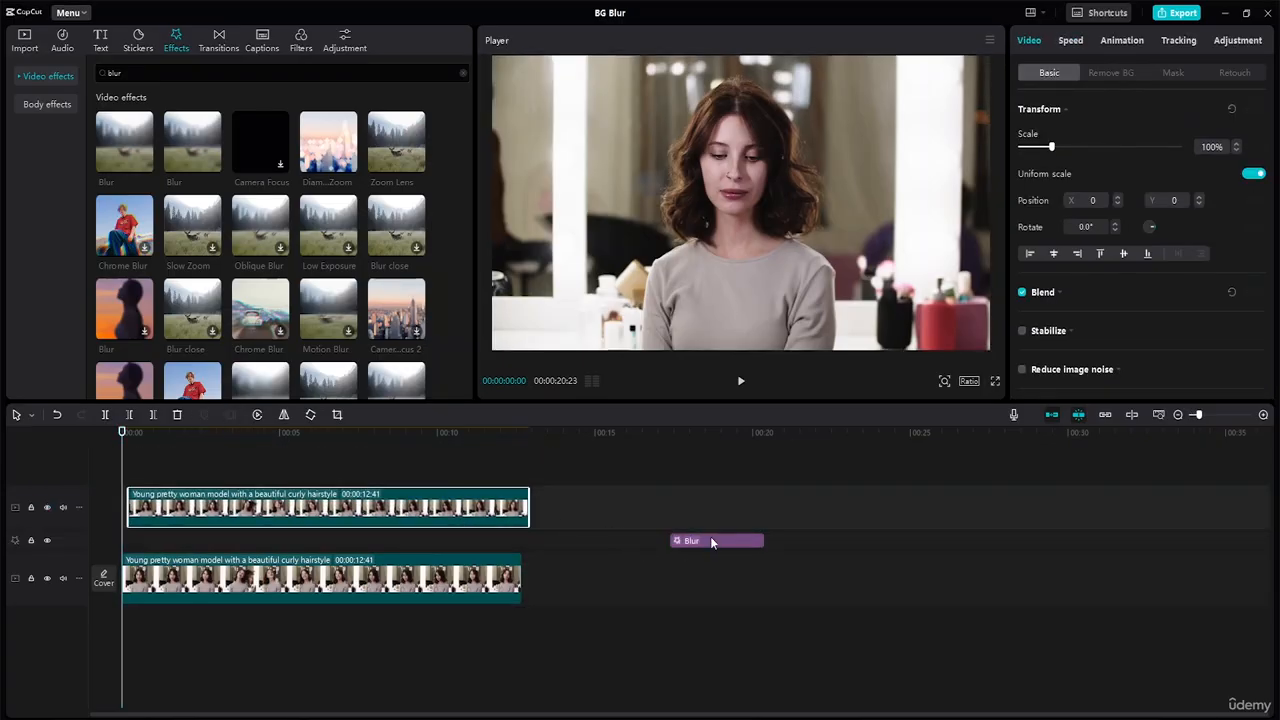
left_click_drag(710, 540, 521, 501)
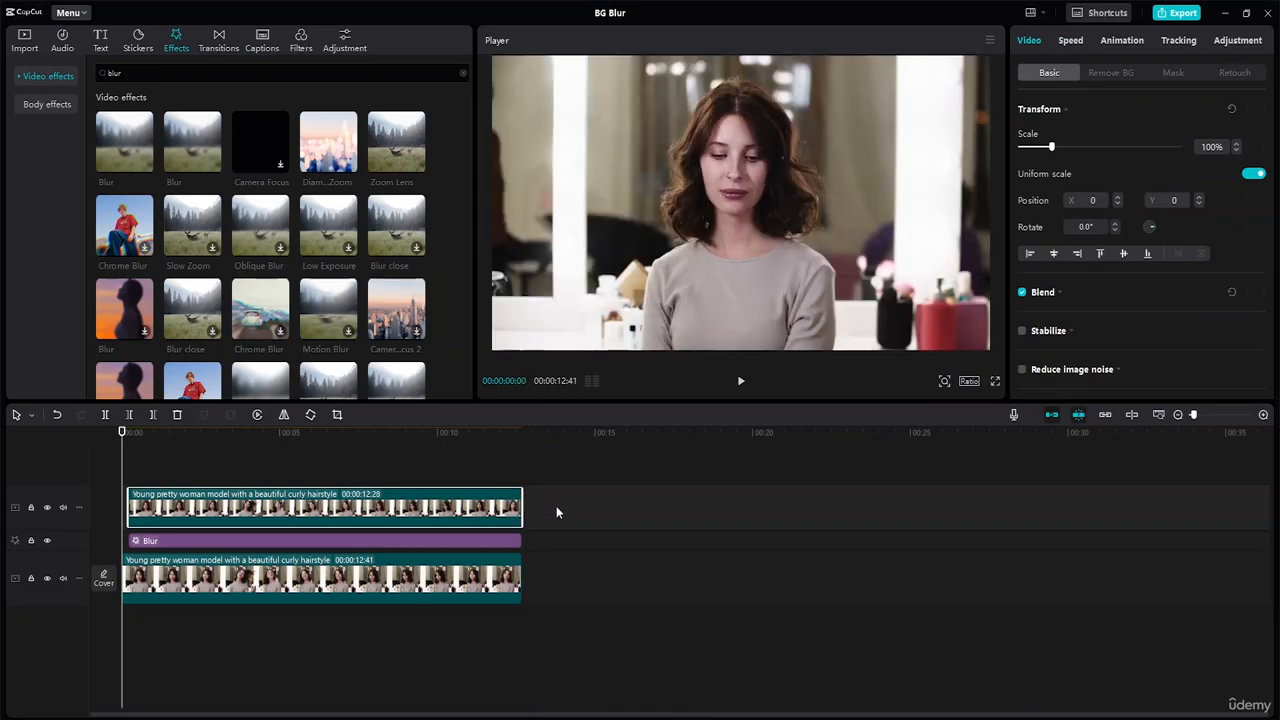
left_click_drag(129, 543, 121, 540)
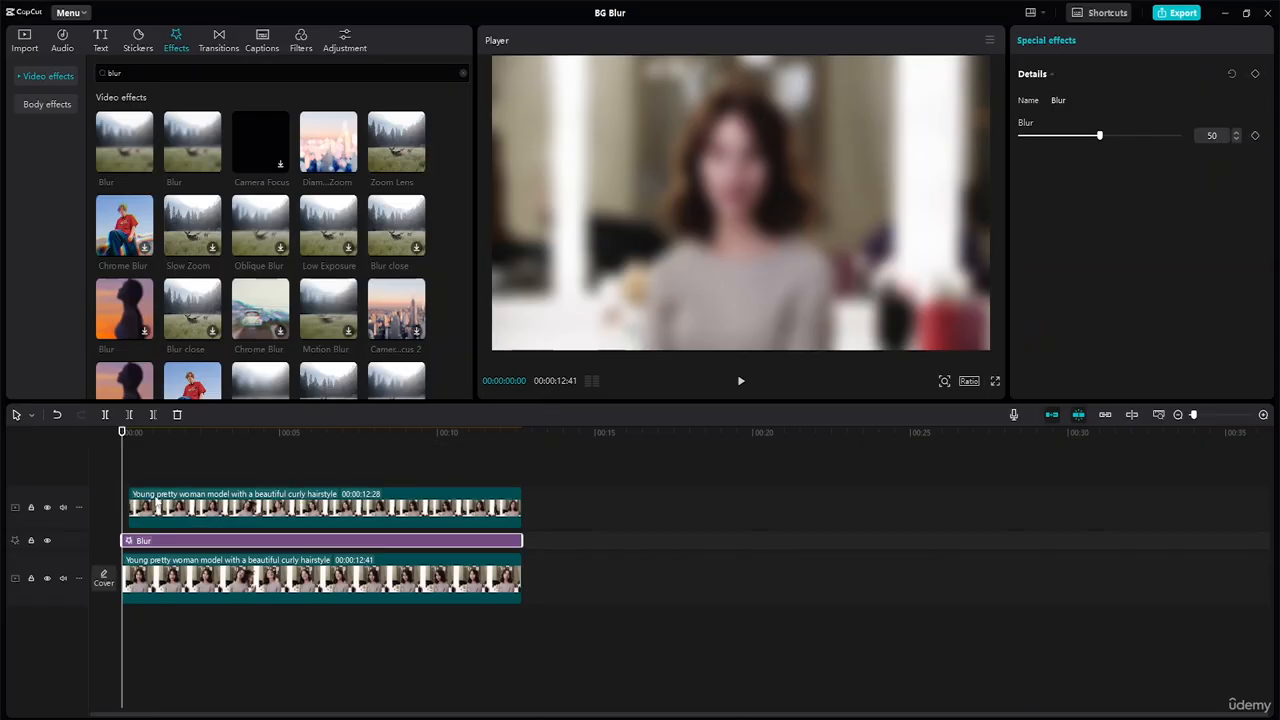
Step: Move the upper clip to the timeline start and extend its end to a duration of 00:00:12:41
left_click(131, 496)
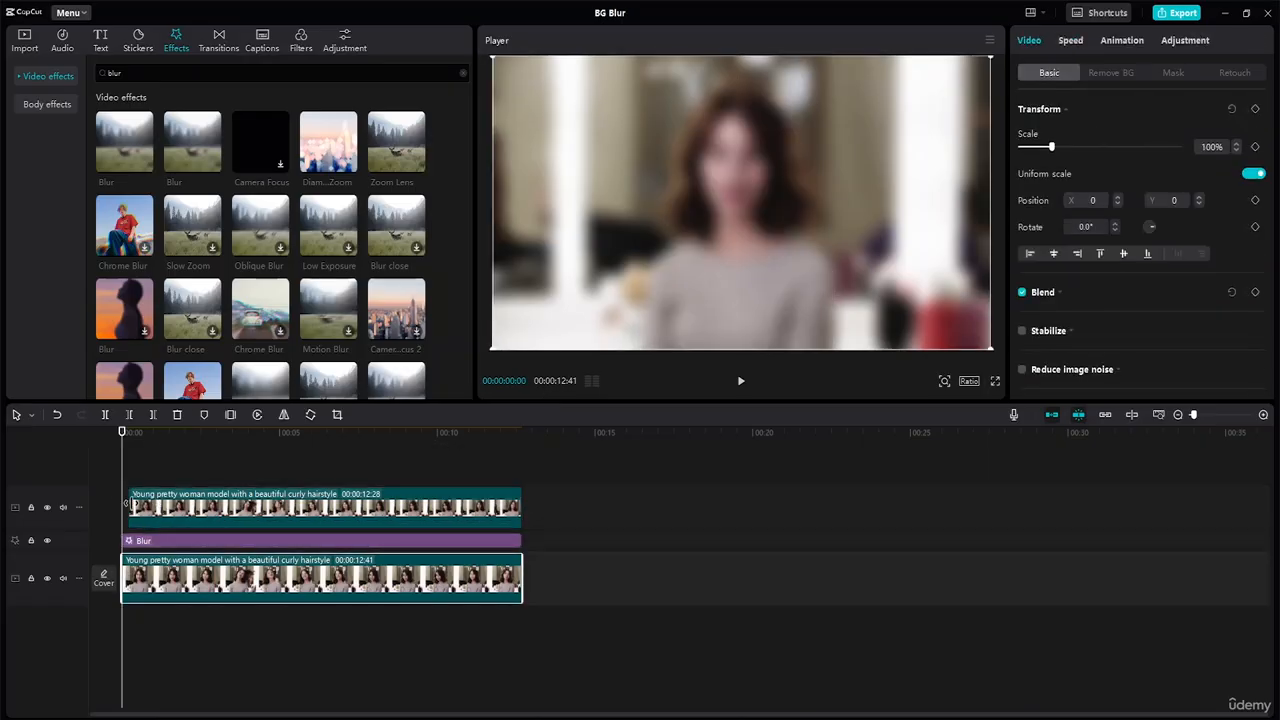
left_click_drag(176, 507, 170, 507)
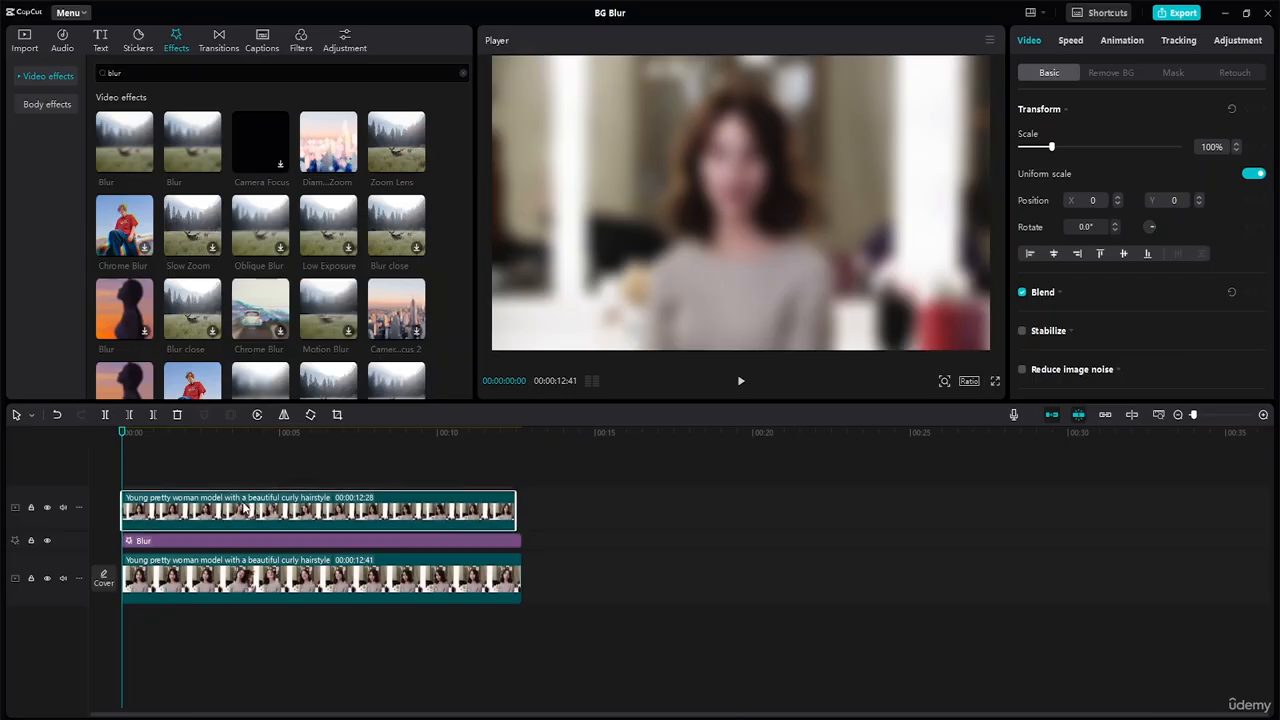
left_click(245, 507)
left_click_drag(513, 511, 521, 507)
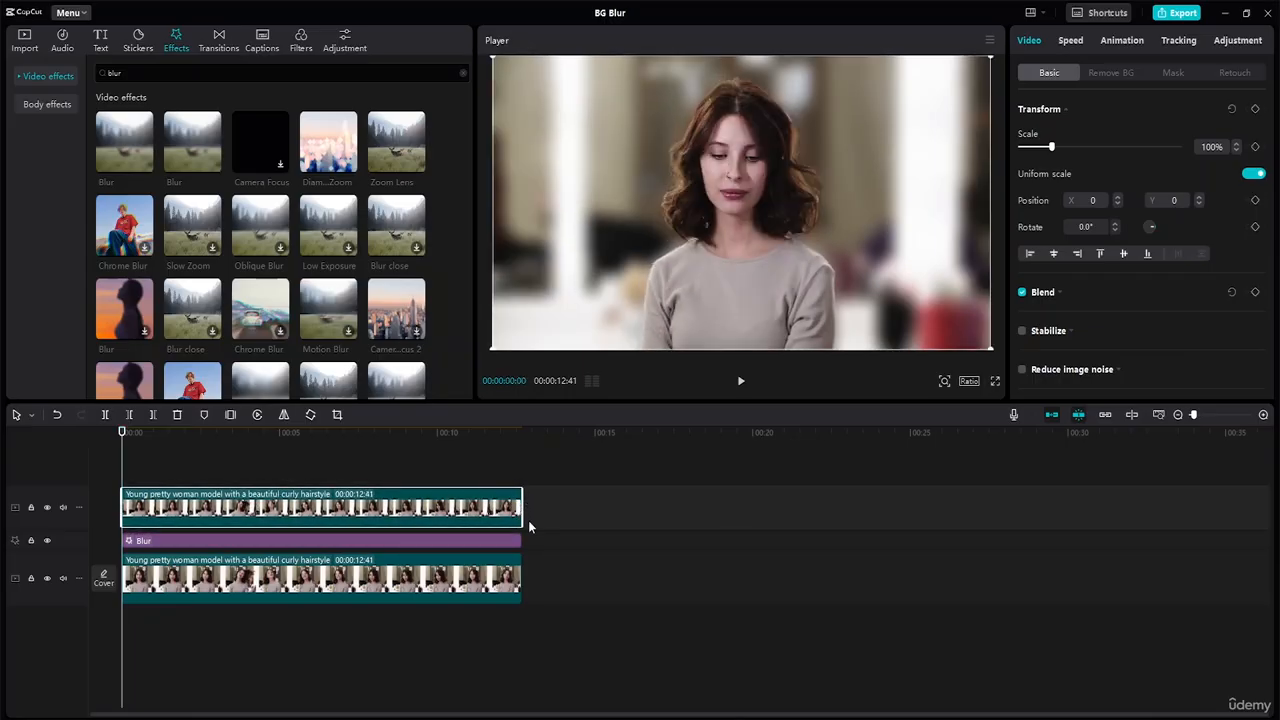
Step: Check the end alignment of the Blur effect and lower clip, and play the blurred-background composite through
left_click(518, 539)
left_click_drag(519, 538, 530, 562)
left_click(518, 572)
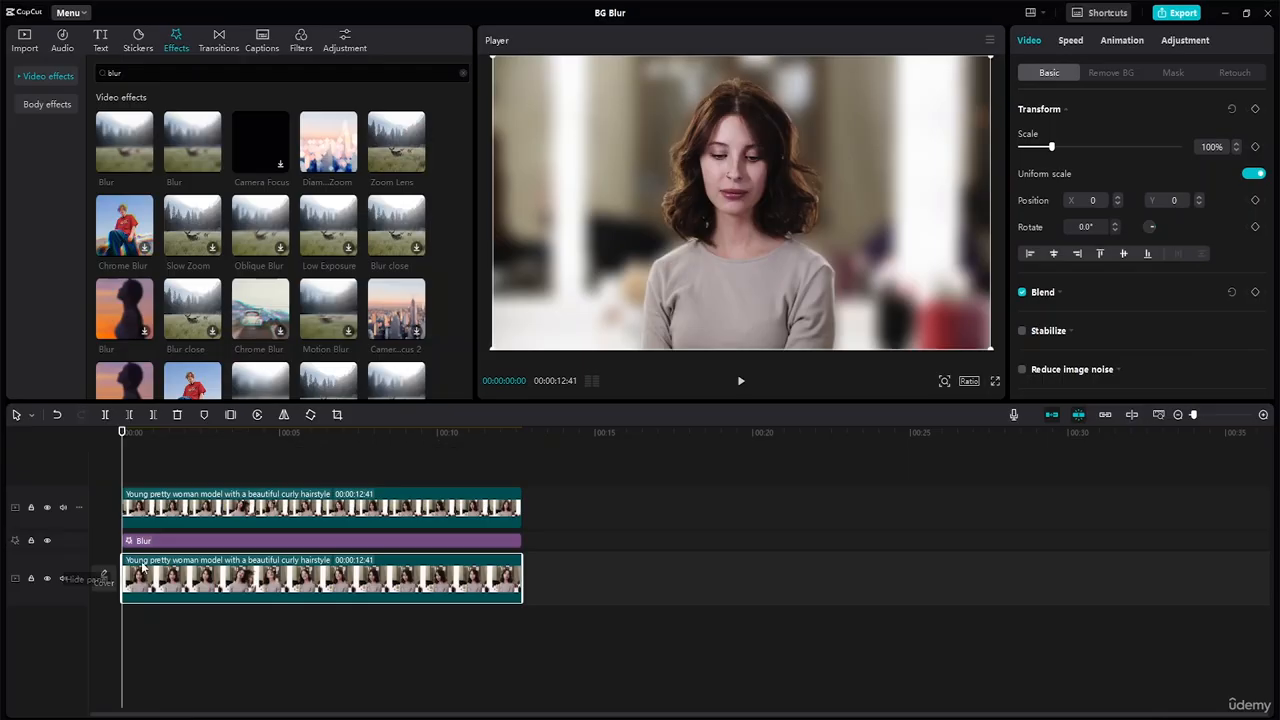
left_click(740, 381)
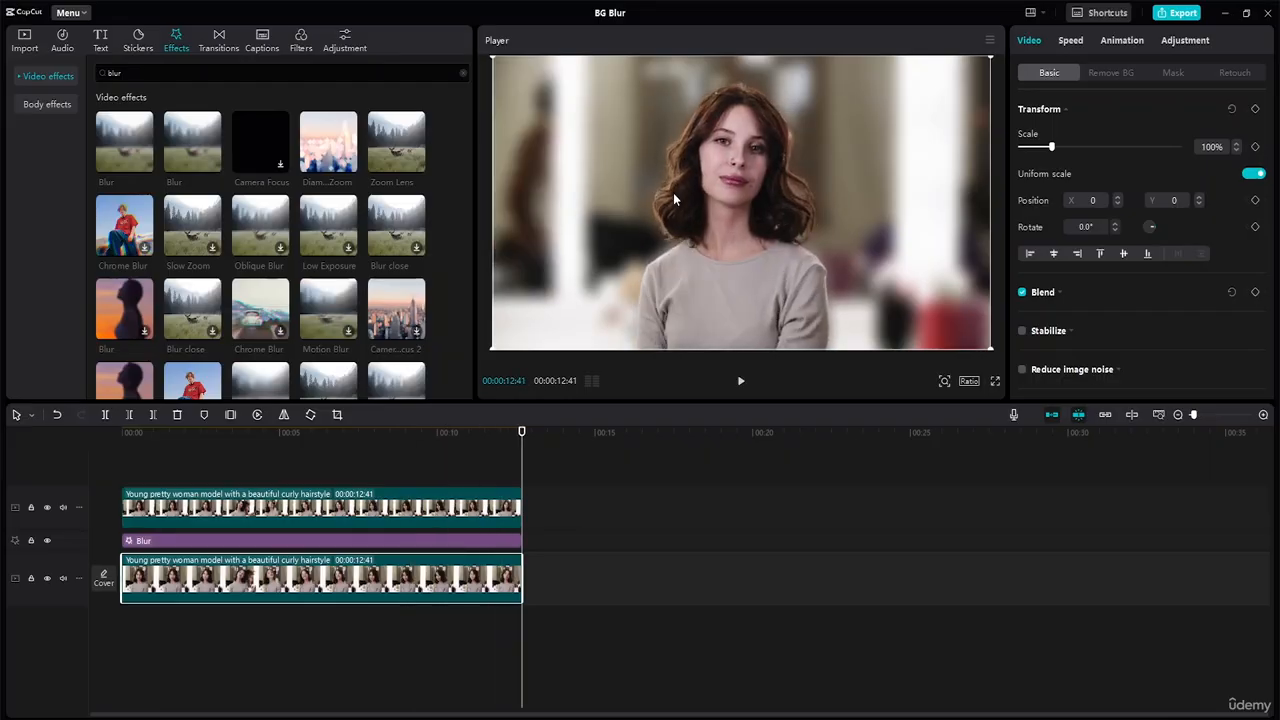
Step: Trim the ends of the upper clip, the Blur effect and the lower clip to 00:00:09:57
left_click_drag(523, 500, 436, 506)
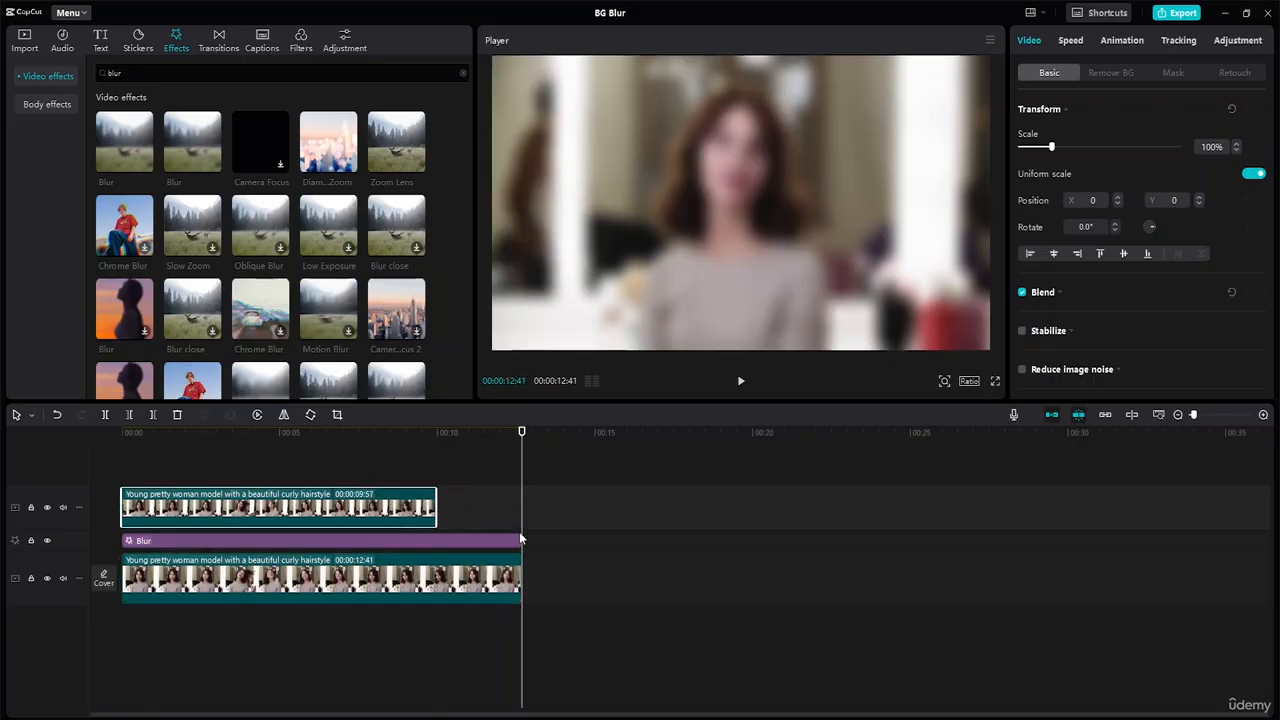
left_click_drag(522, 542, 435, 541)
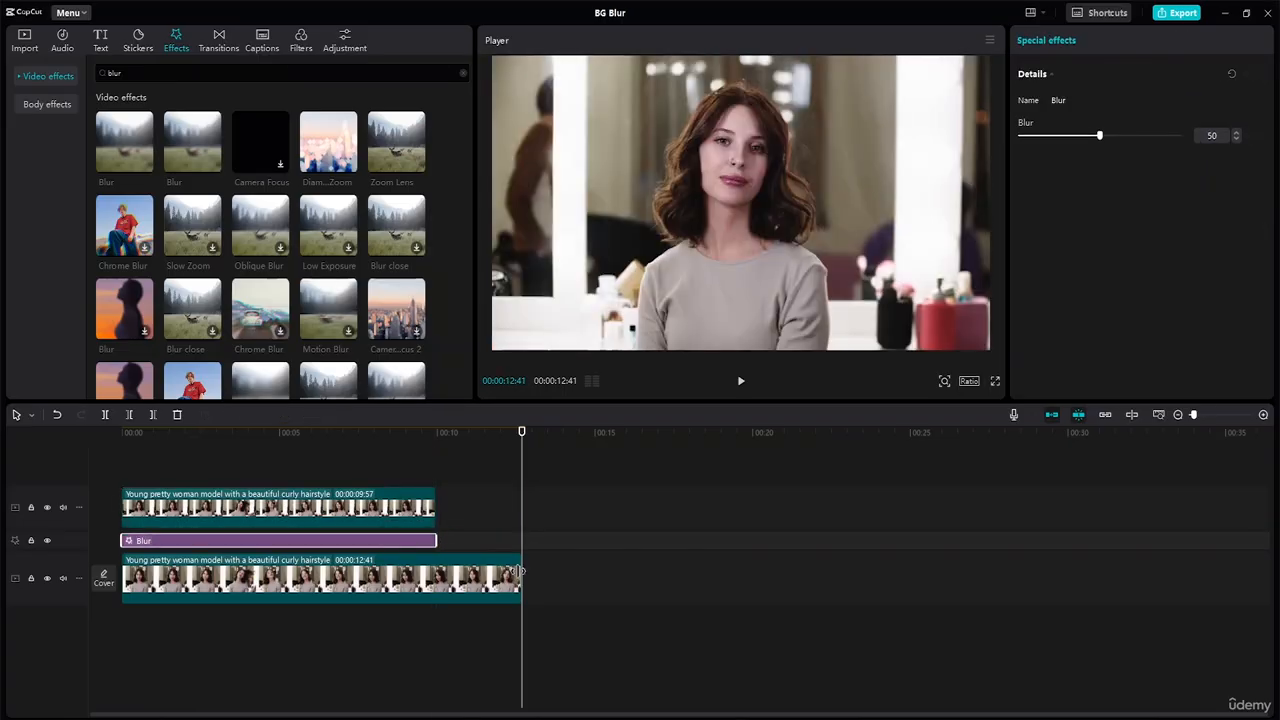
left_click_drag(520, 575, 435, 575)
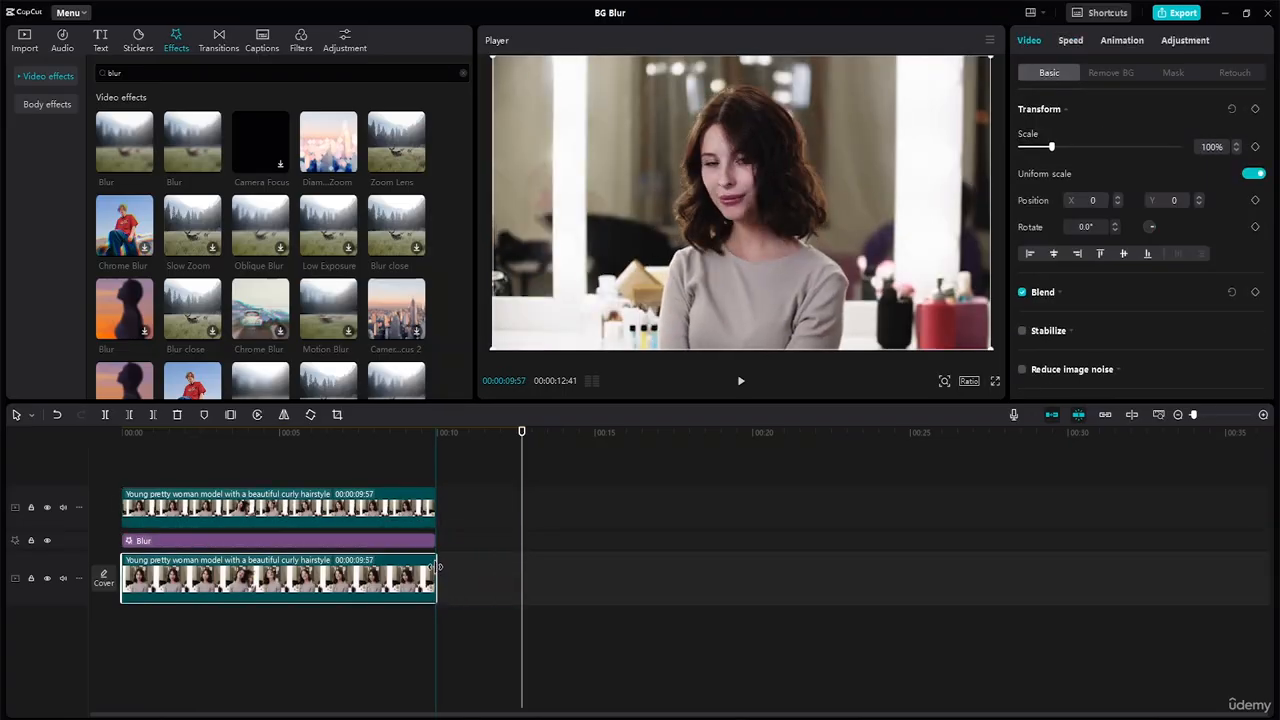
left_click(463, 540)
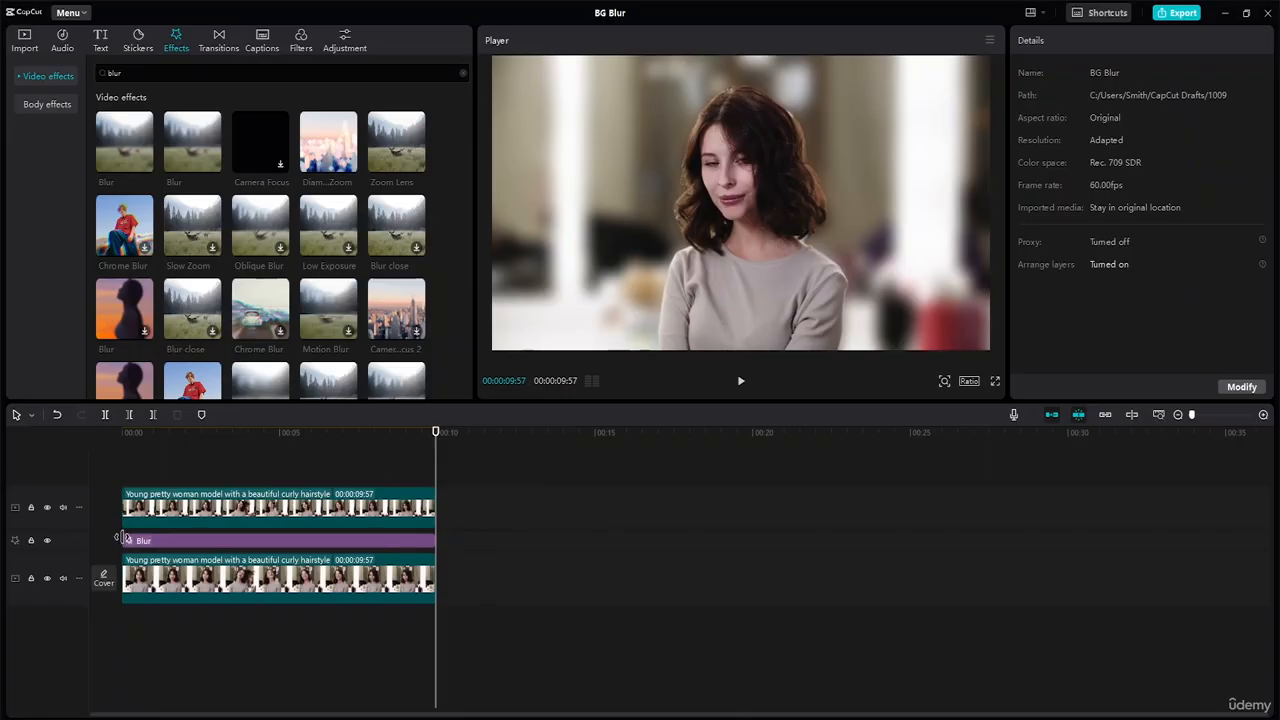
Step: Shorten the Blur effect slightly at both ends and play the opening of the video to check the blur's start
left_click_drag(124, 540, 131, 538)
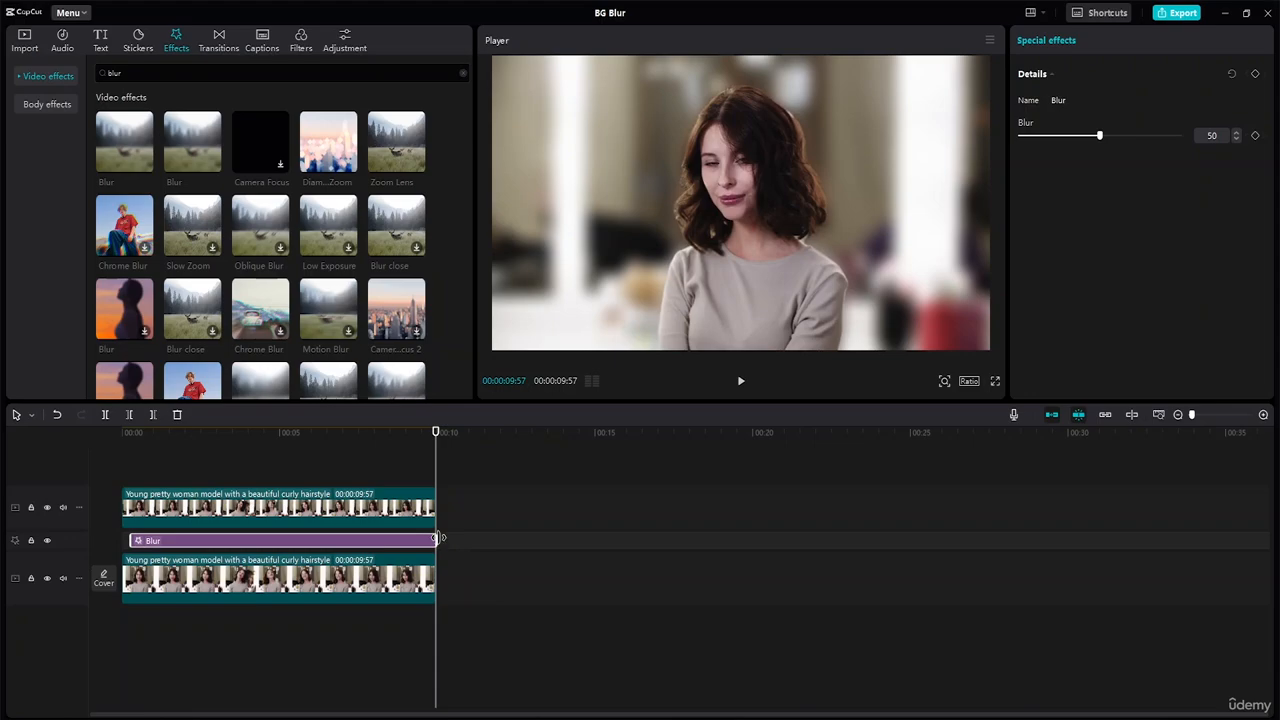
left_click_drag(437, 538, 431, 538)
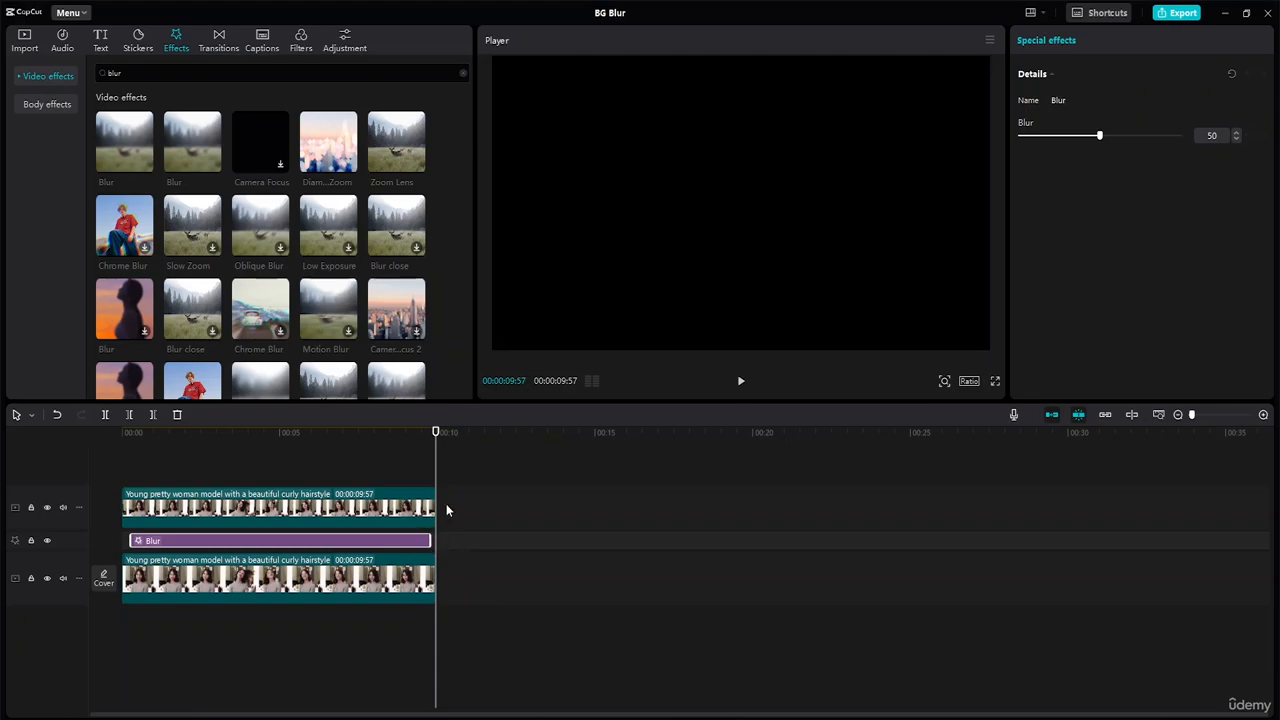
left_click_drag(434, 432, 2, 432)
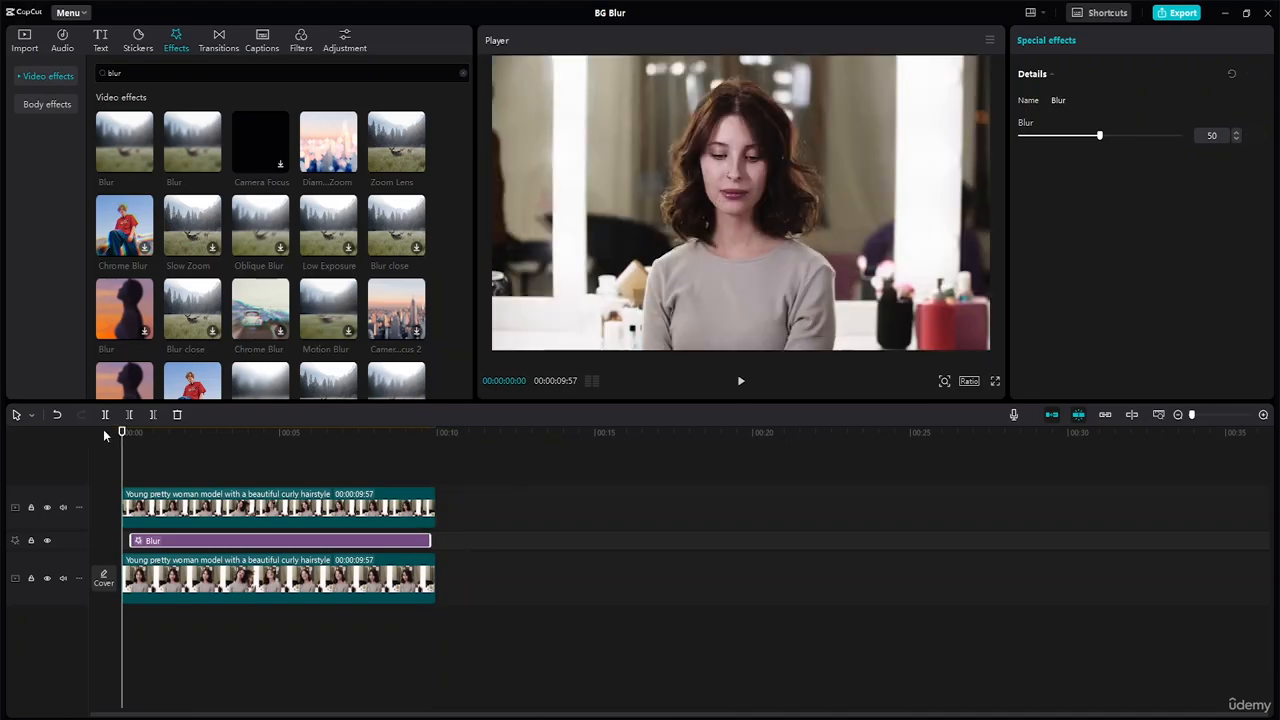
key("space")
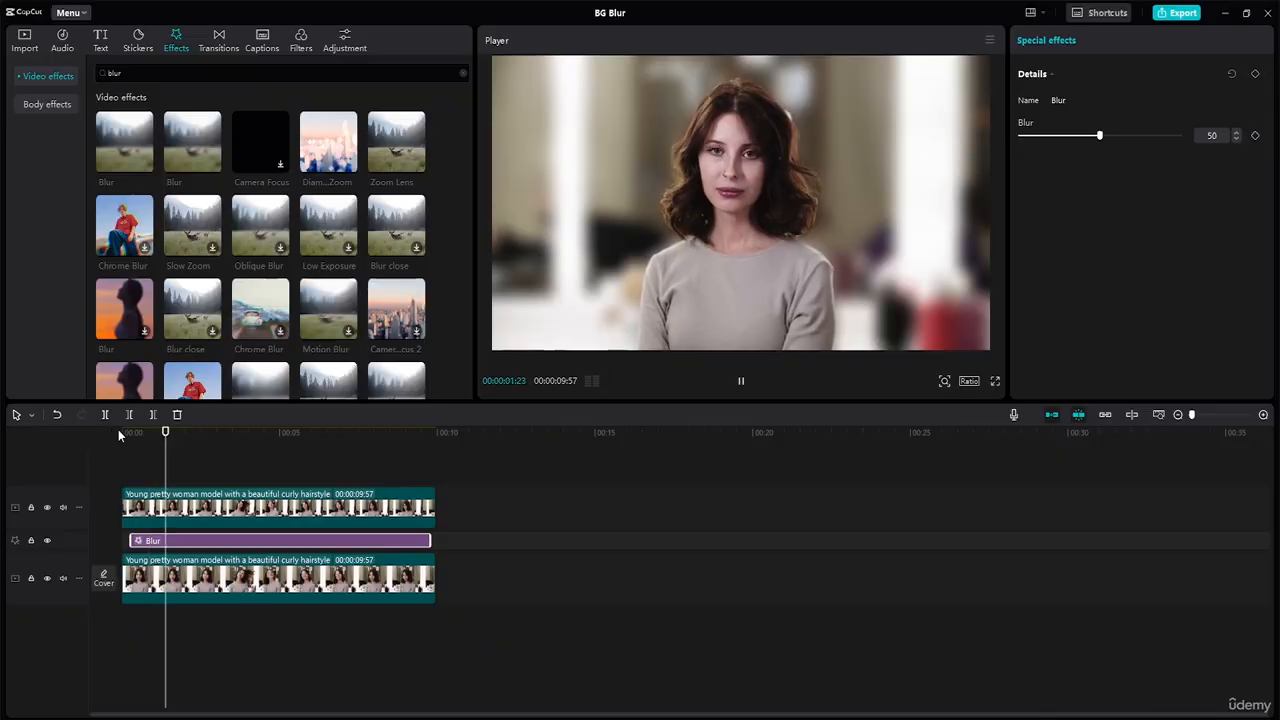
key("space")
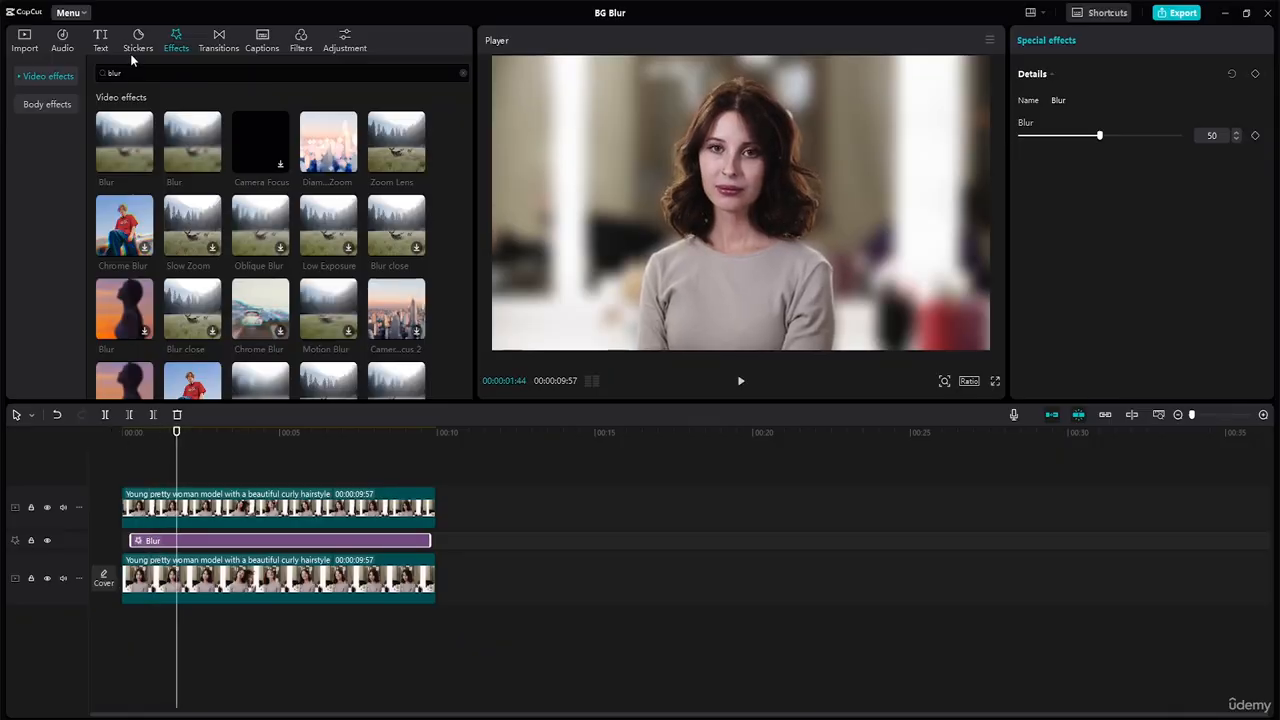
Step: Look at the Recorder and Ink transitions and try to apply Ink to the start of the Blur effect
left_click(220, 48)
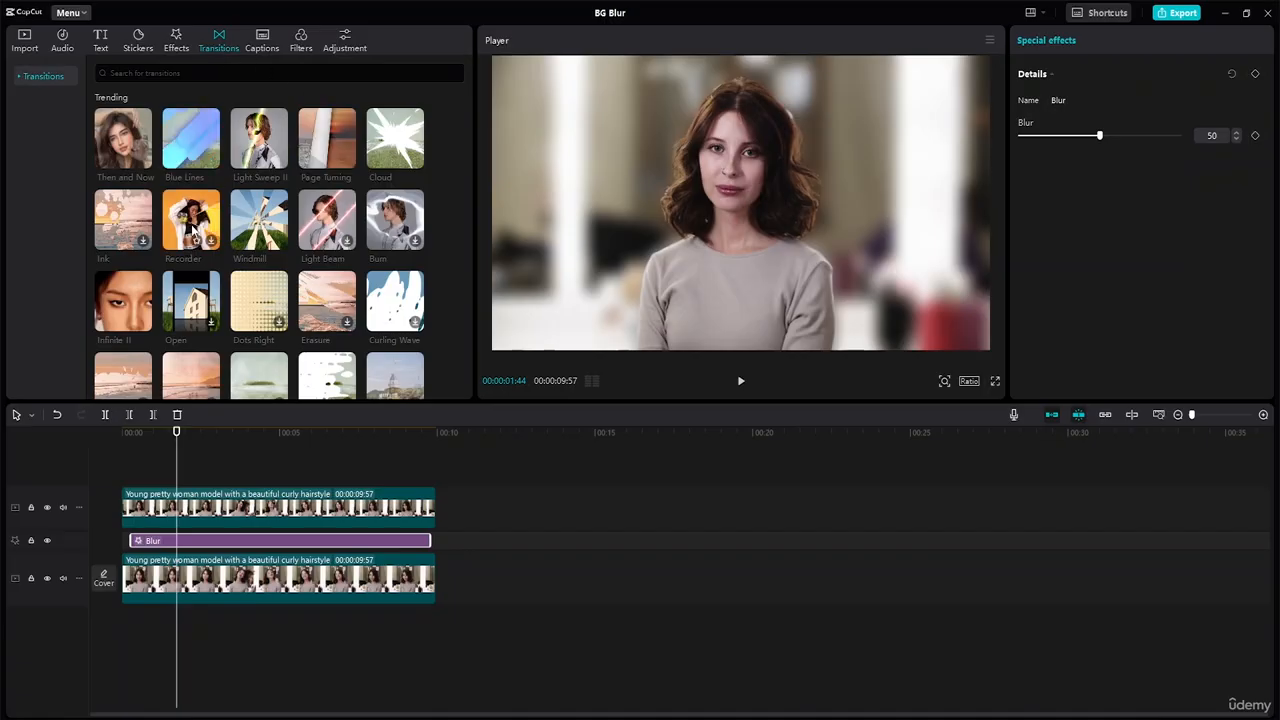
left_click(195, 233)
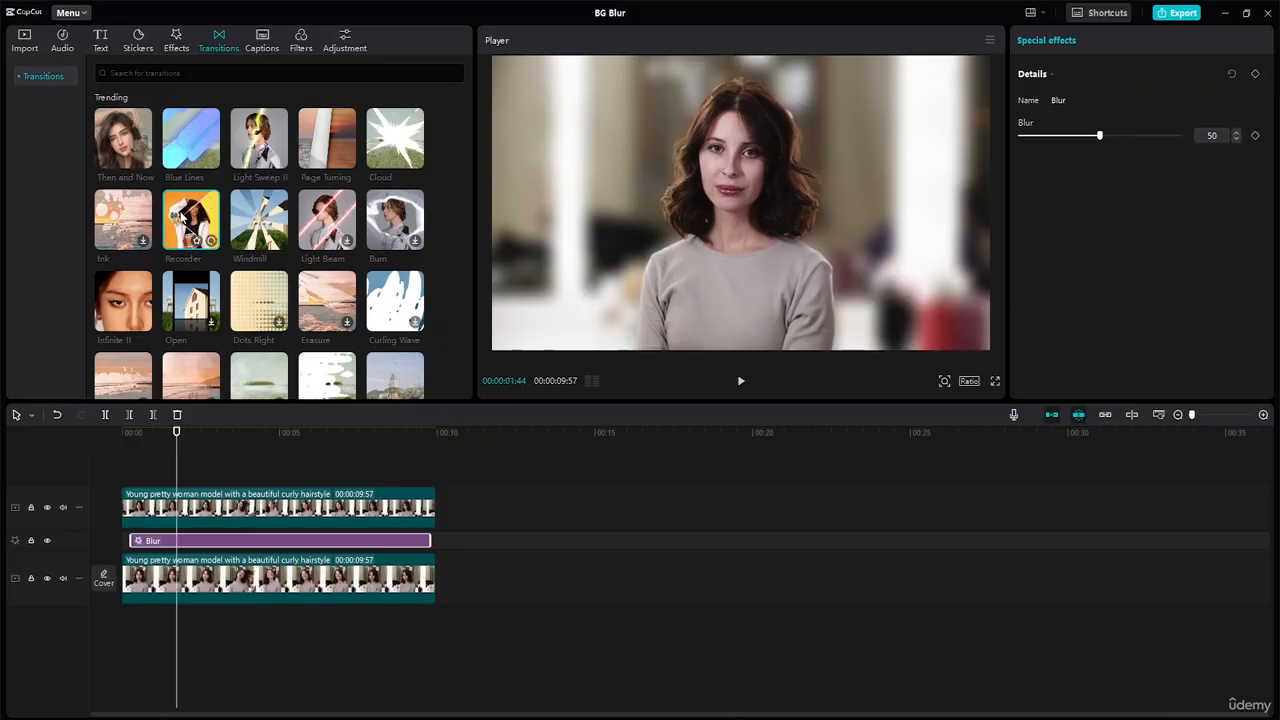
left_click(120, 220)
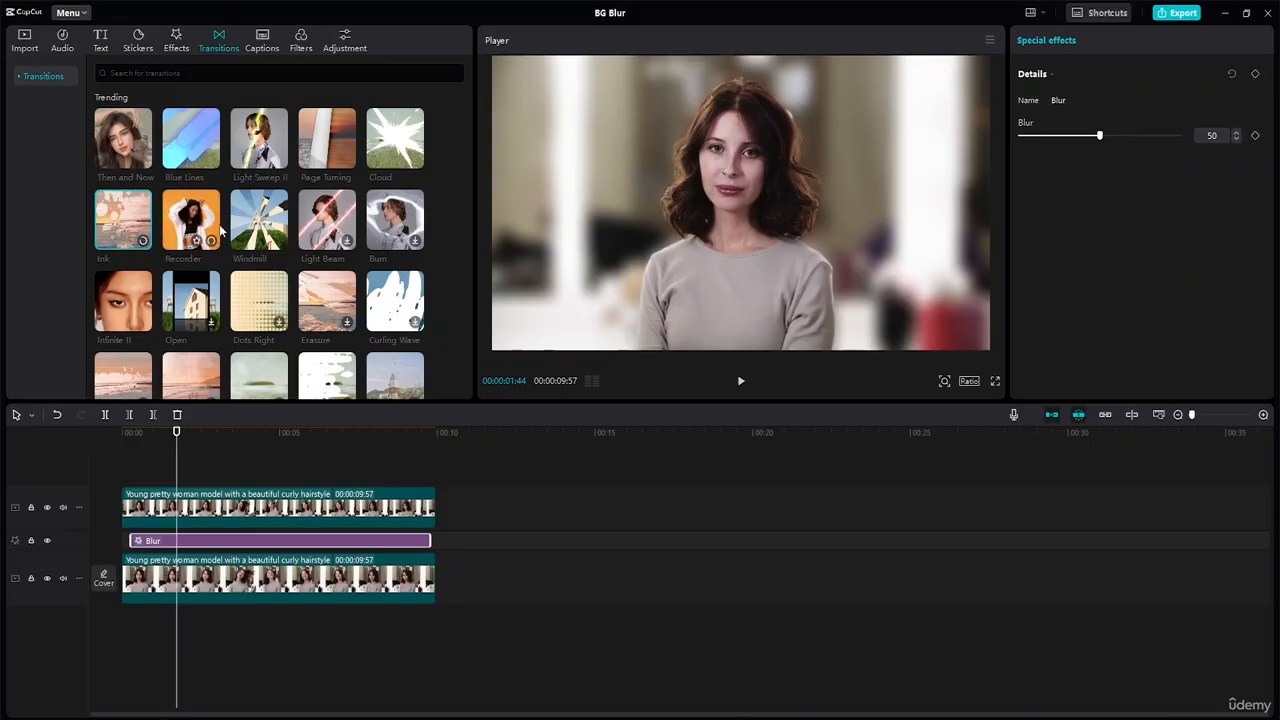
left_click(143, 241)
mouse_move(140, 238)
left_mouse_down()
mouse_move(150, 412)
mouse_move(130, 540)
left_mouse_up()
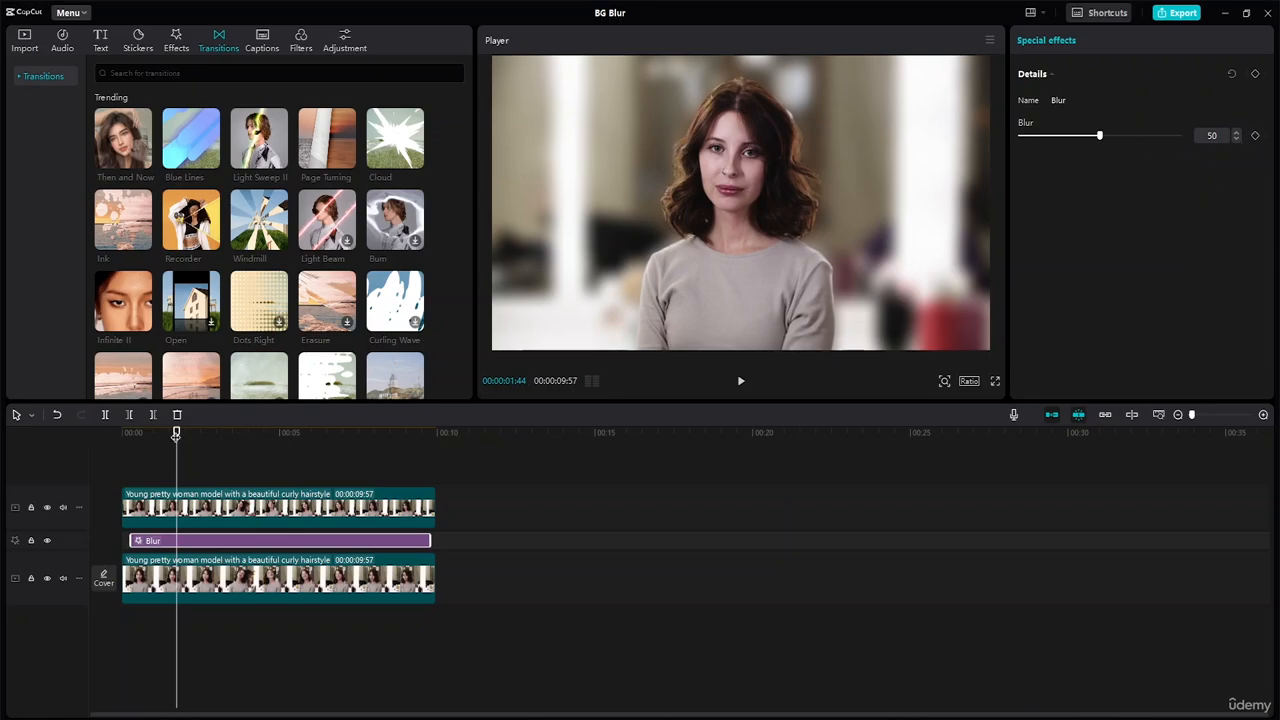
Step: Extend the Blur effect at both ends so it spans the full length of the two video clips
left_click_drag(176, 441, 120, 449)
left_click_drag(141, 538, 121, 540)
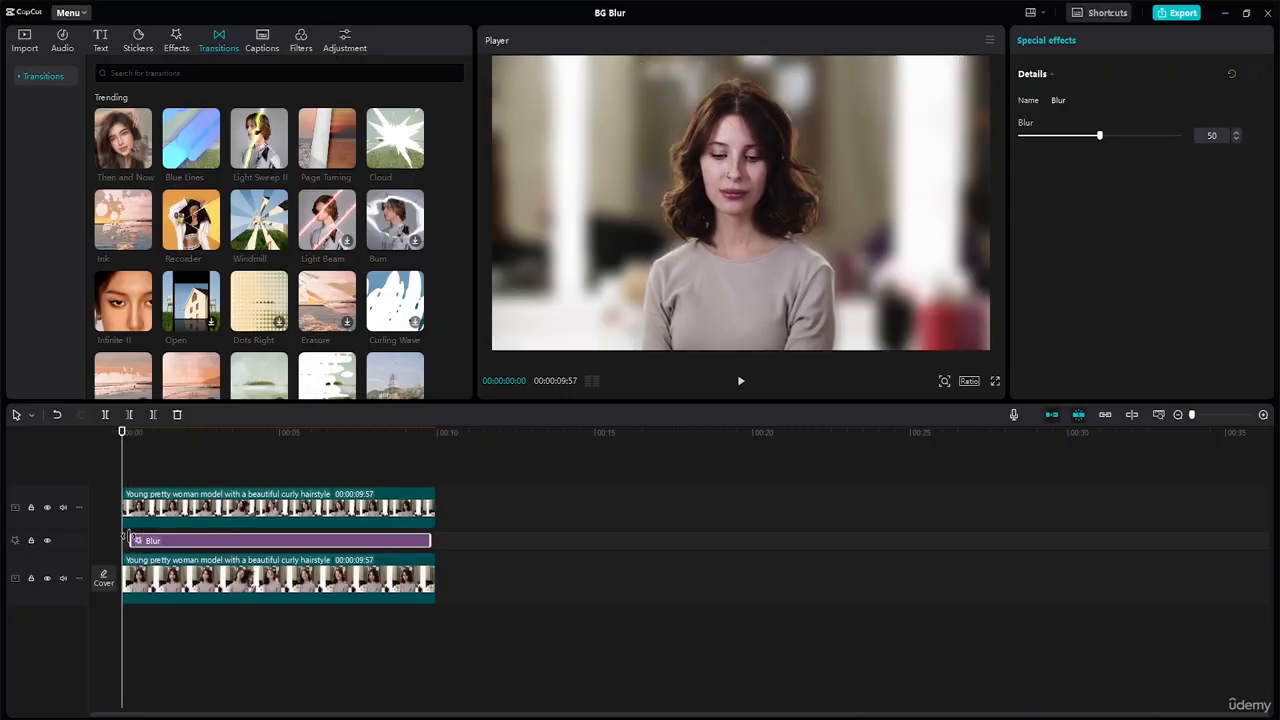
left_click_drag(425, 536, 436, 536)
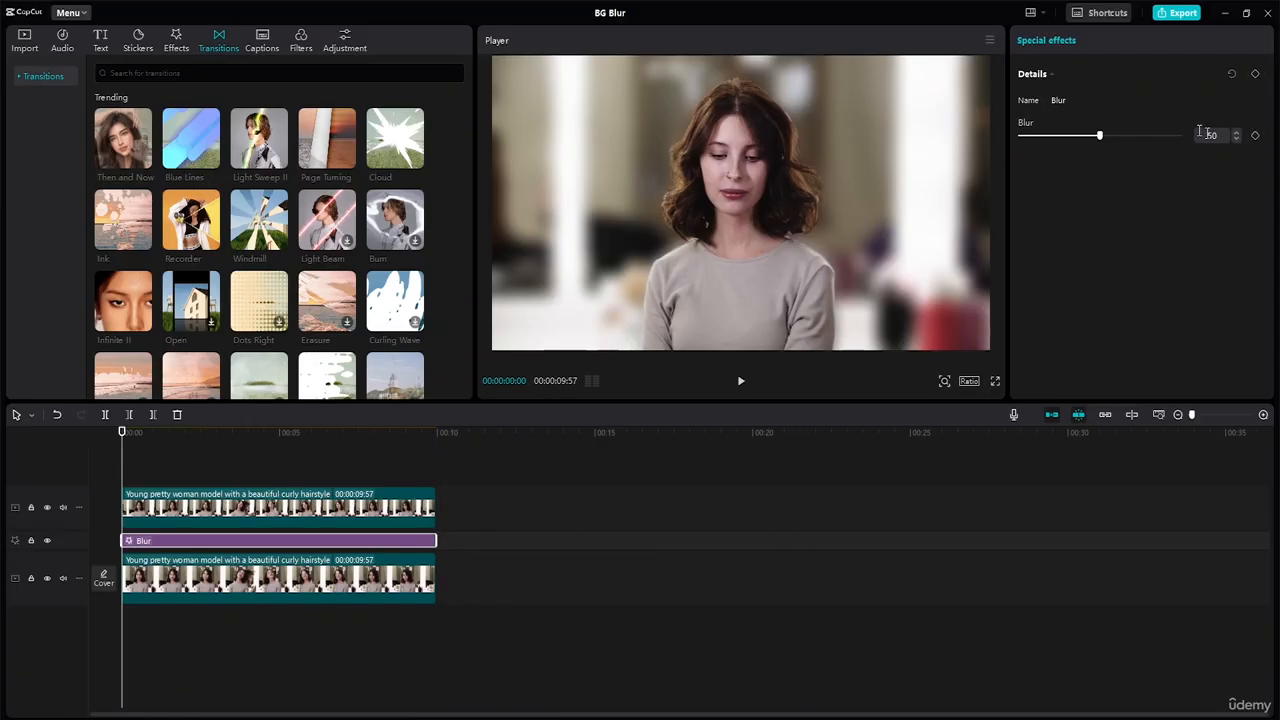
Step: Keyframe the Blur amount at 0 at the start of the effect and 50 at 00:00:01:08
left_click_drag(1100, 140, 1000, 159)
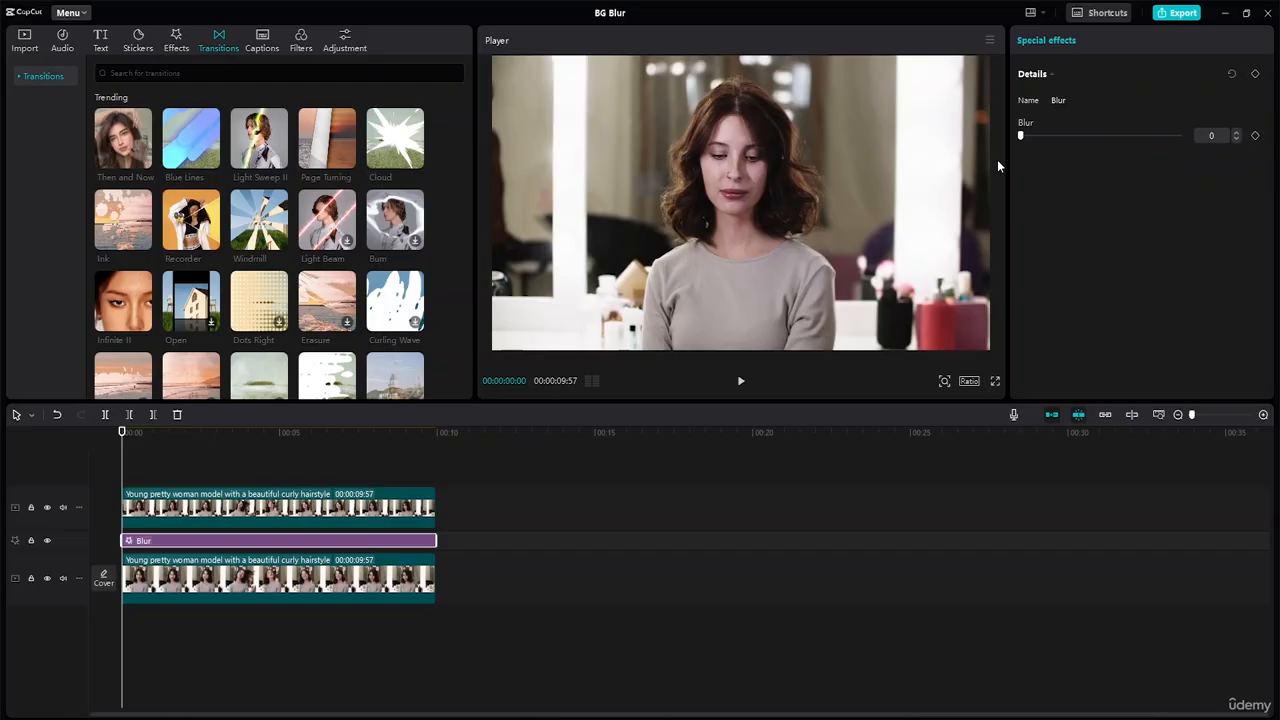
left_click(1255, 136)
left_click_drag(123, 437, 157, 447)
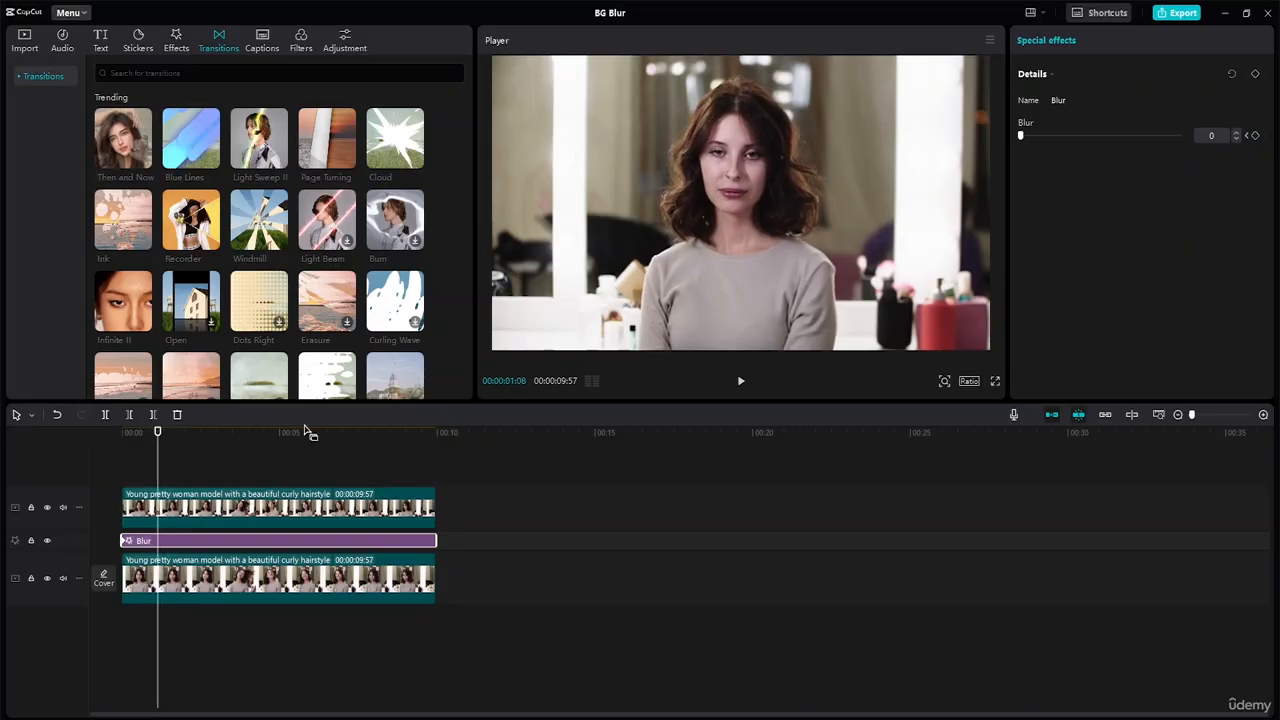
left_click_drag(1022, 140, 1101, 150)
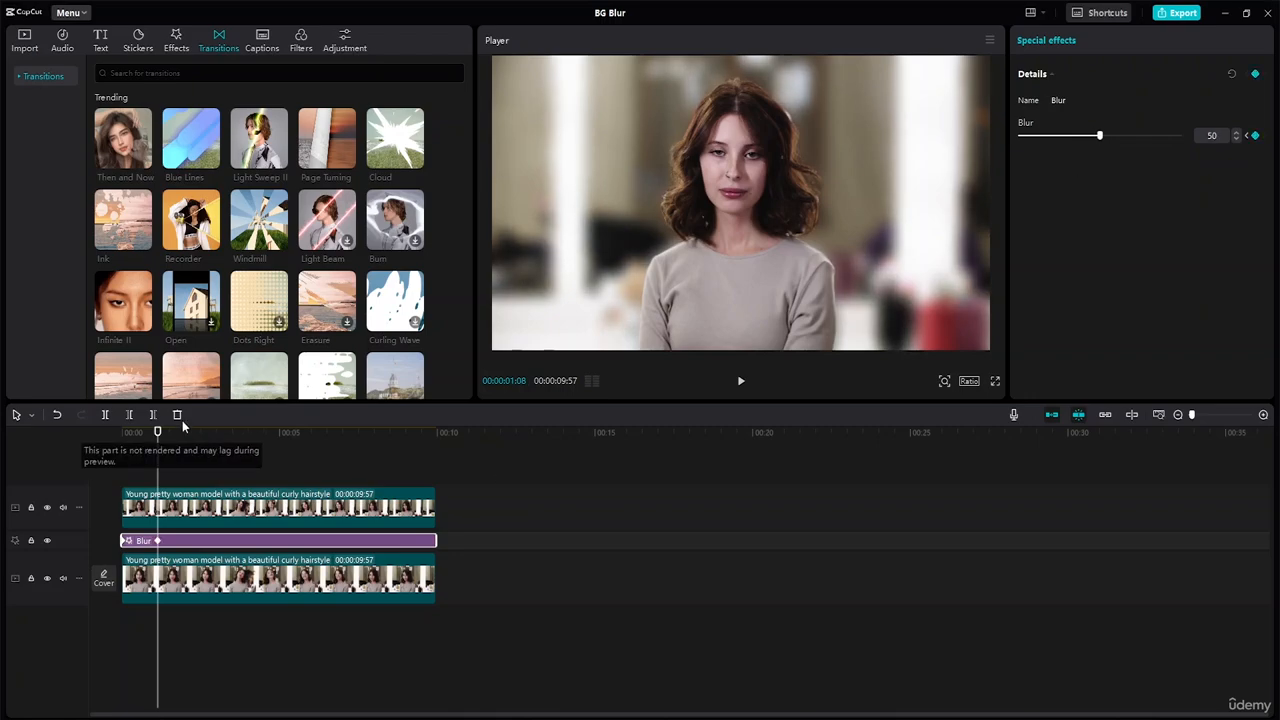
Step: Keyframe the Blur amount at 50 at 00:00:08:57 and 0 at 00:00:09:57, and play the video from the beginning
left_click_drag(157, 432, 404, 434)
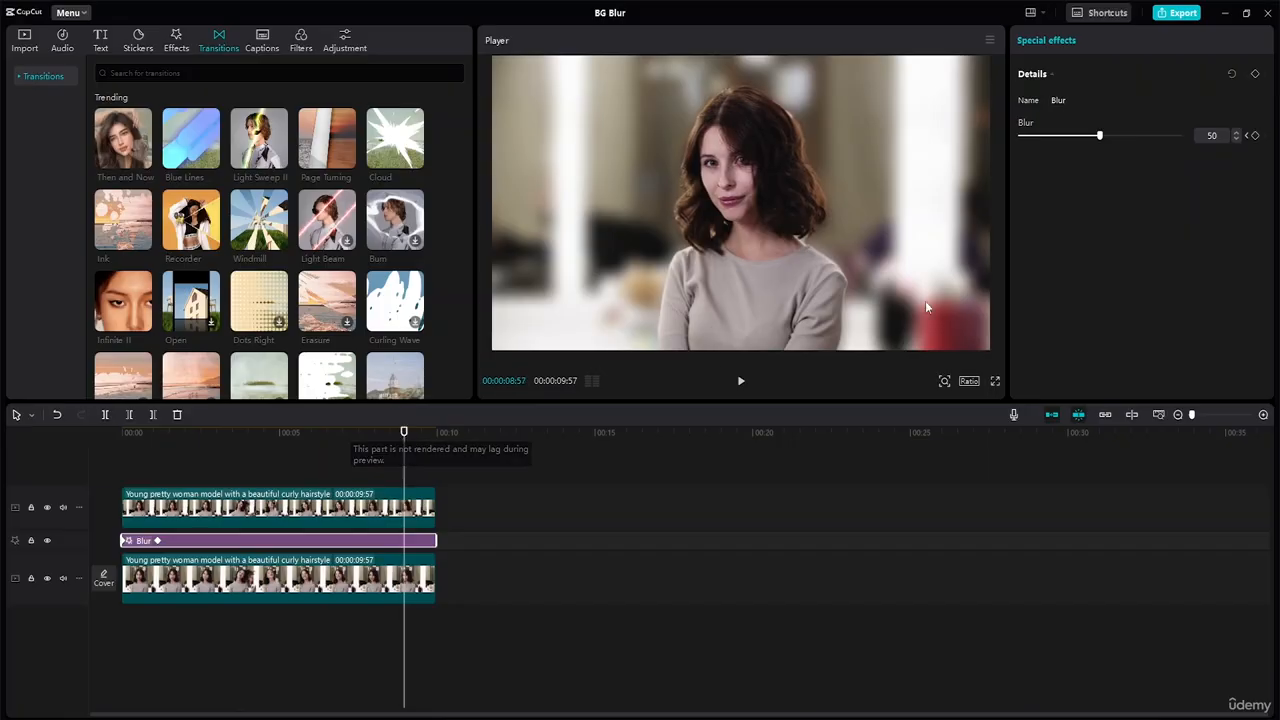
left_click(1256, 136)
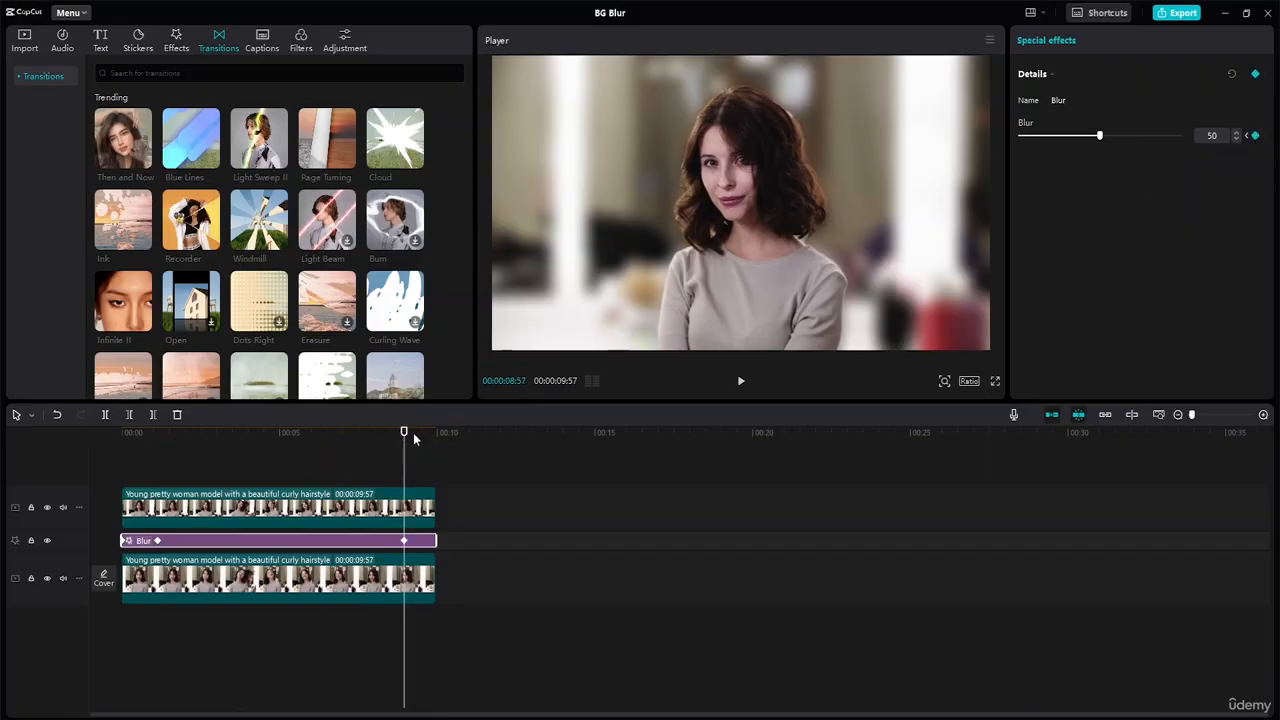
left_click(435, 433)
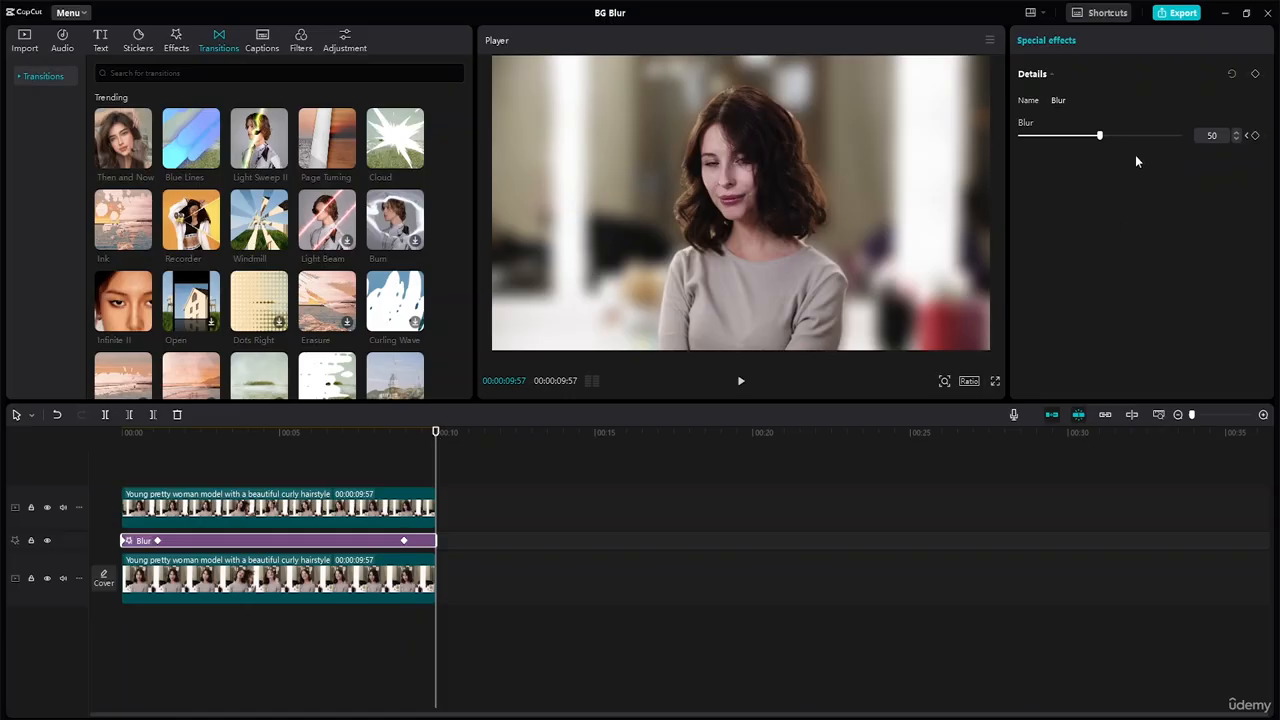
left_click_drag(1100, 136, 958, 150)
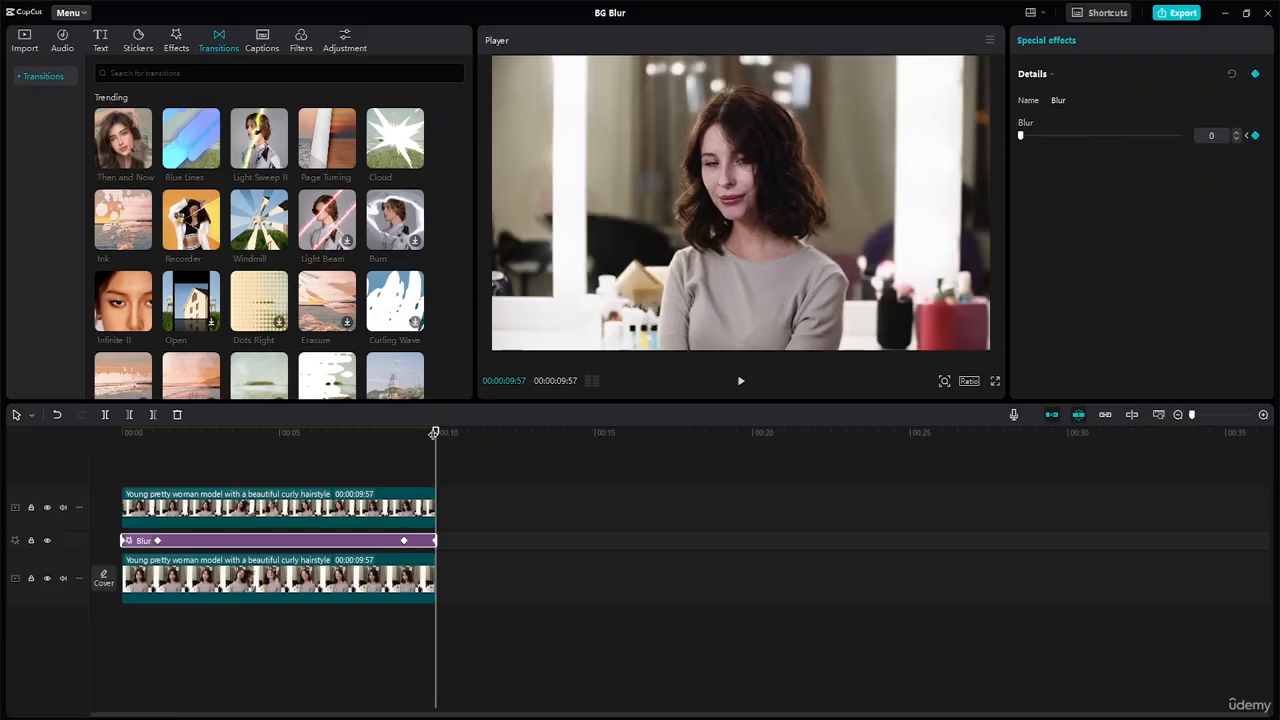
left_click_drag(435, 433, 2, 393)
key("space")
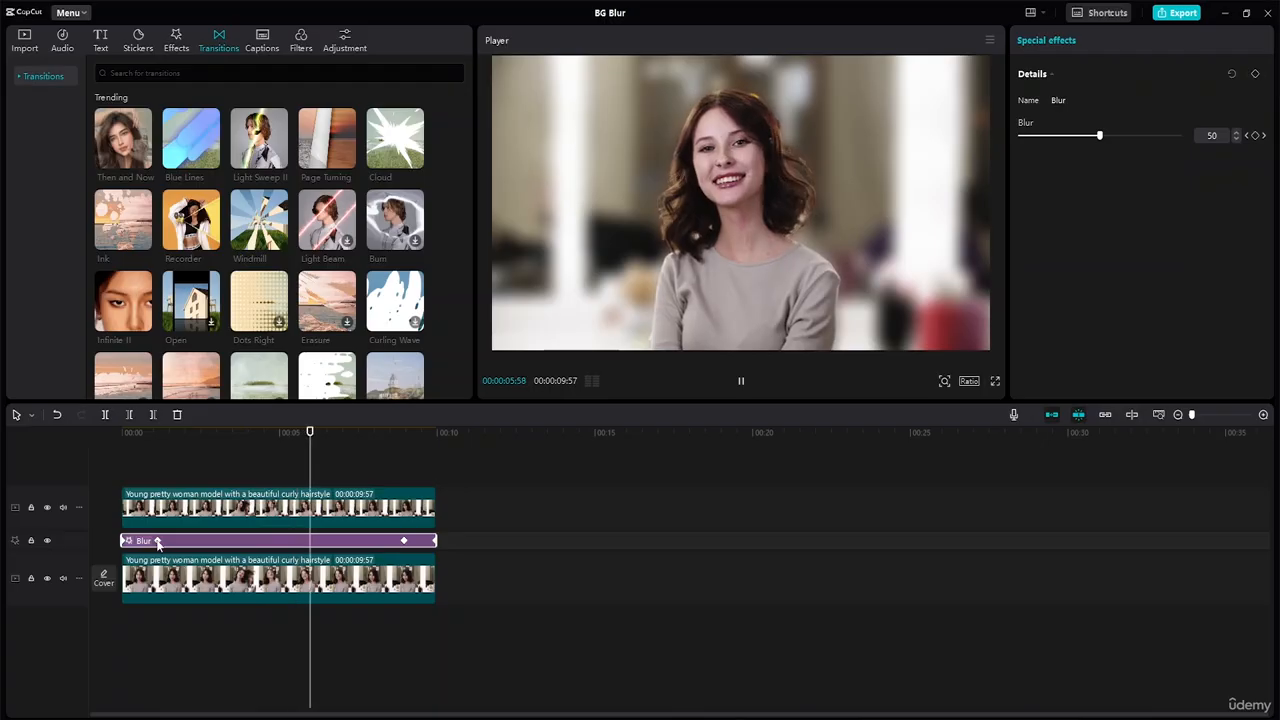
Step: Move the two inner Blur keyframes inward to about 3 and 7 seconds, and play the slower blur fades through
left_click_drag(157, 540, 241, 544)
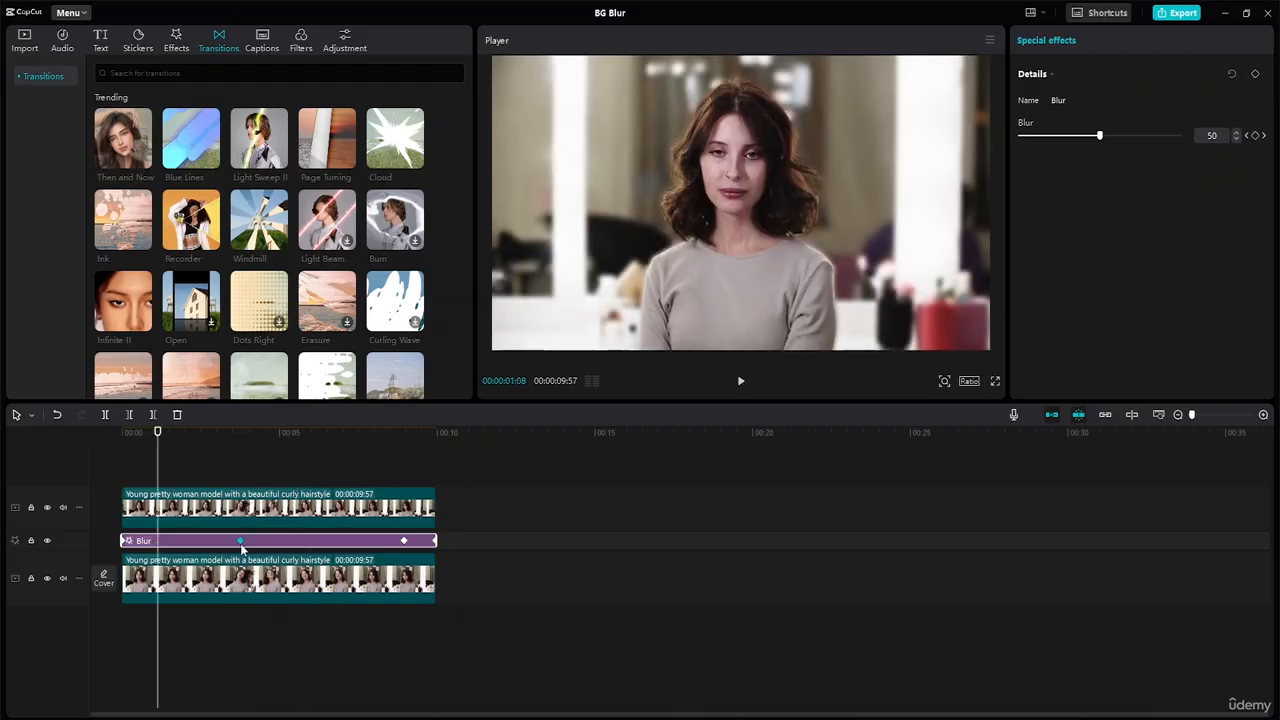
left_click(402, 541)
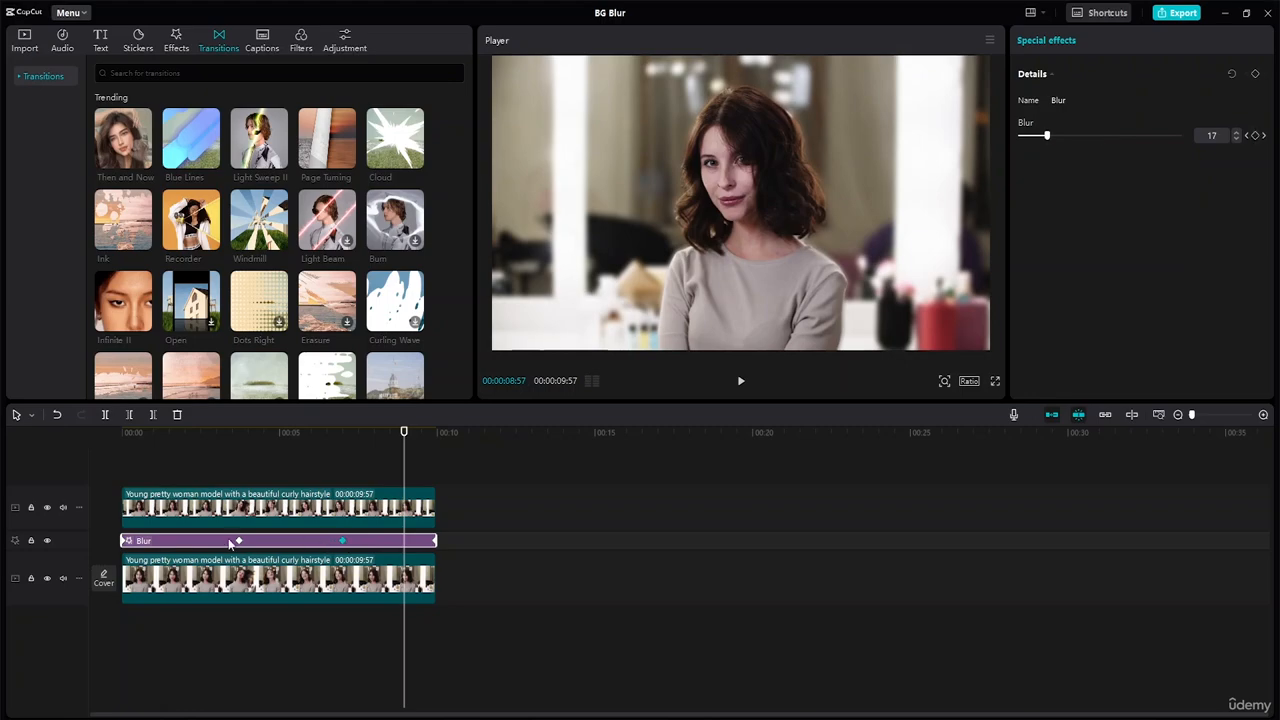
left_click_drag(239, 541, 226, 544)
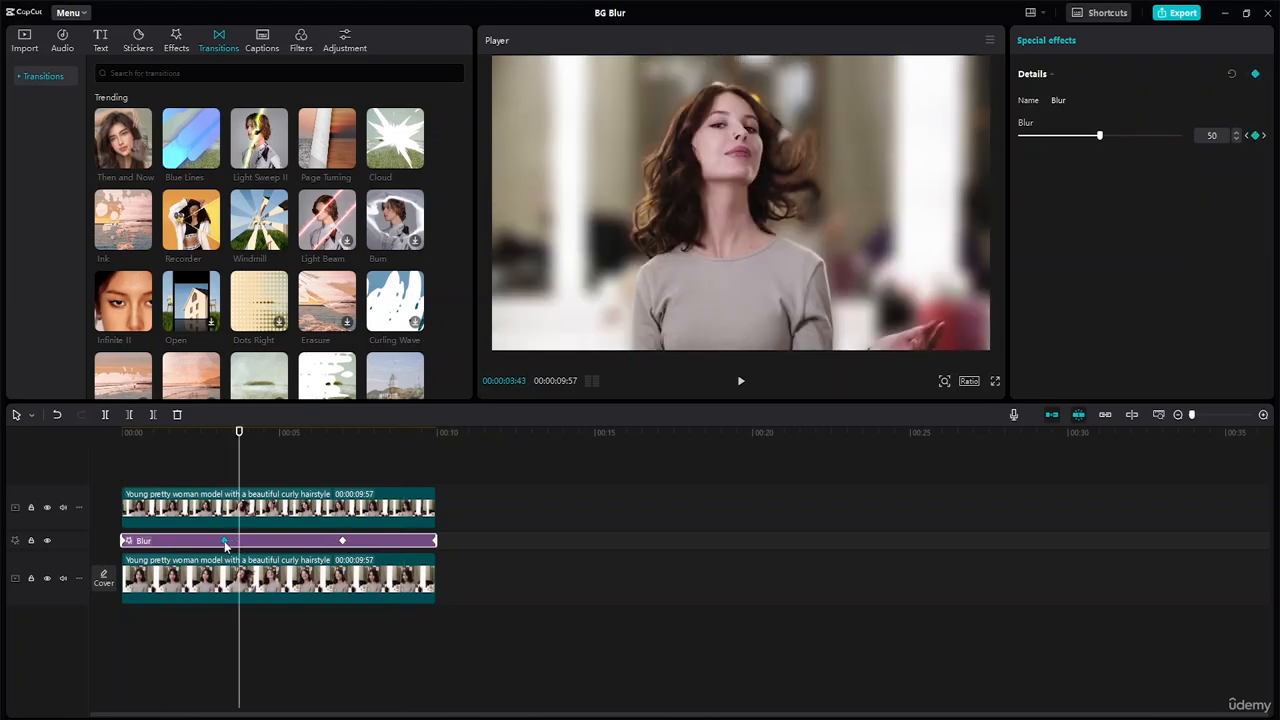
left_click_drag(342, 541, 337, 545)
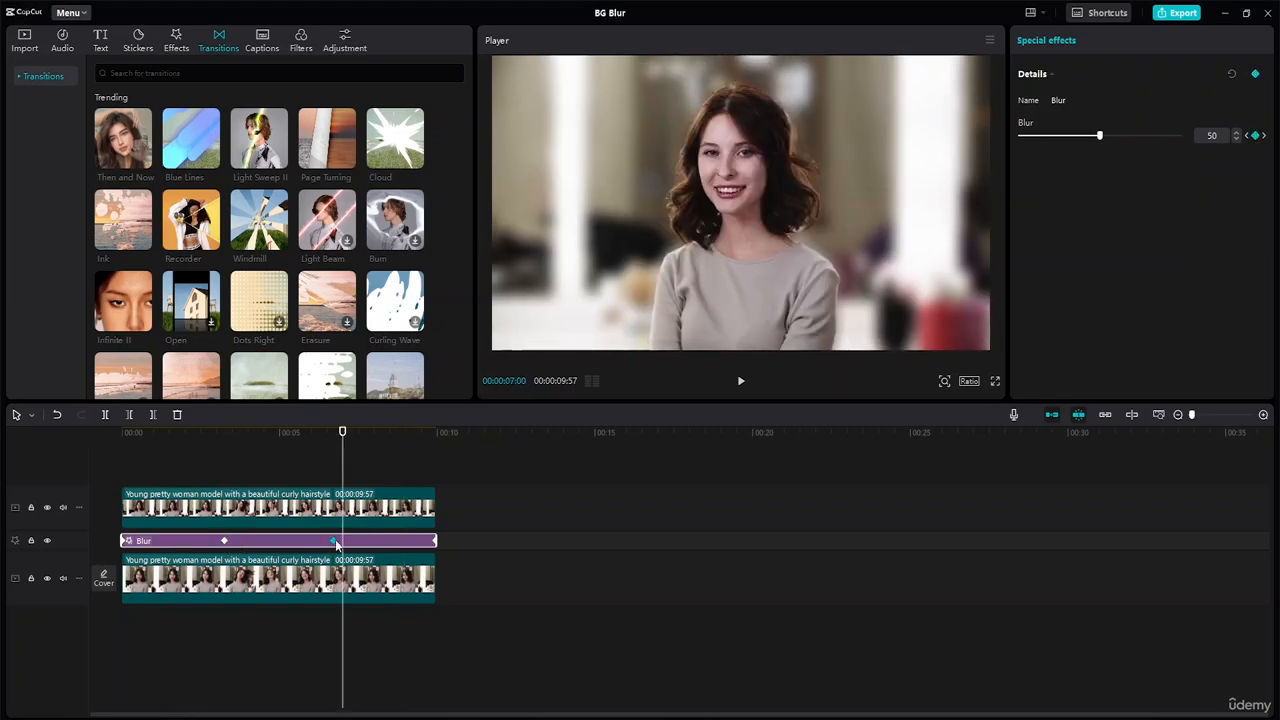
left_click(238, 444)
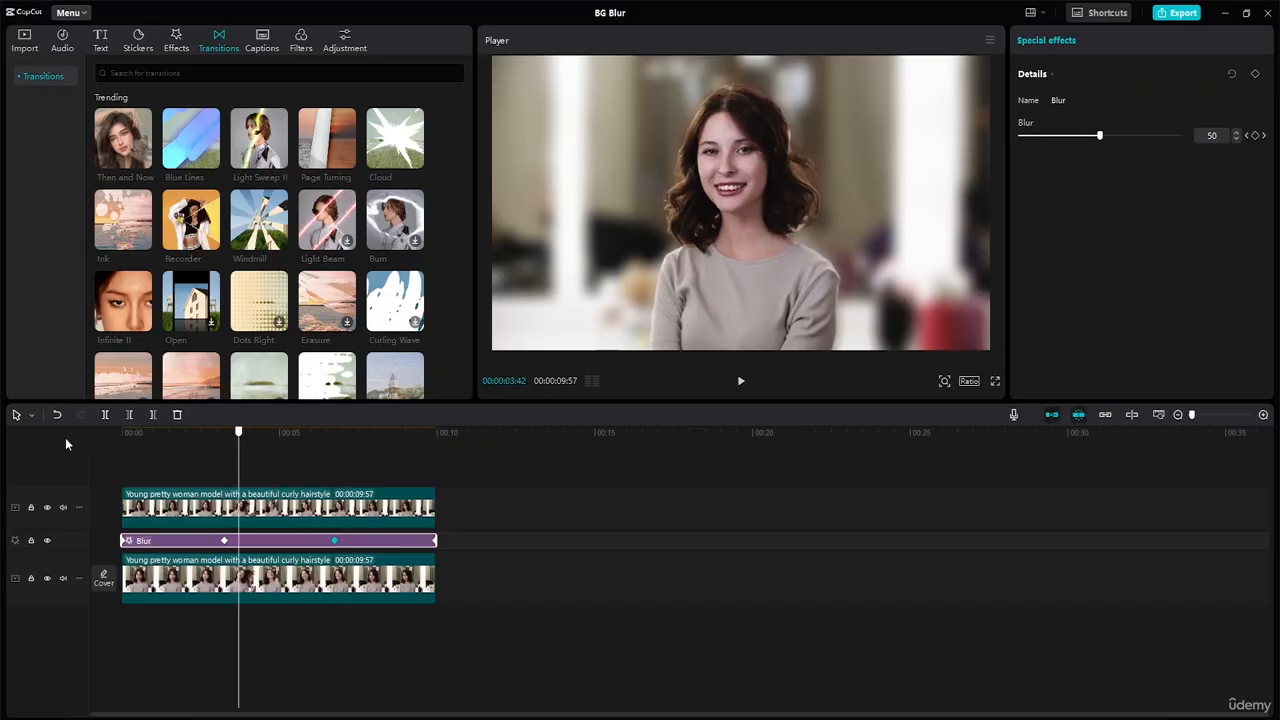
left_click_drag(66, 444, 3, 423)
key("space")
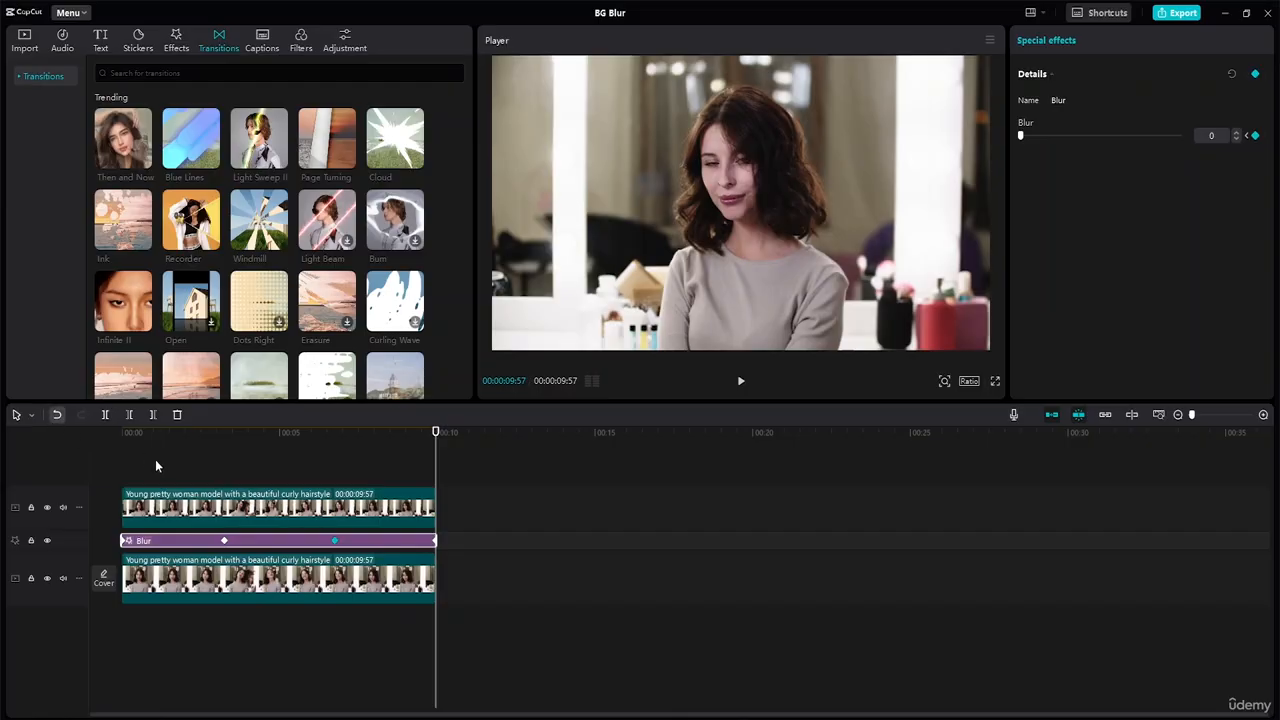
Step: Search the music library for "modelling", preview Model Melody and add it beneath the video clips from the start of the timeline
left_click(487, 509)
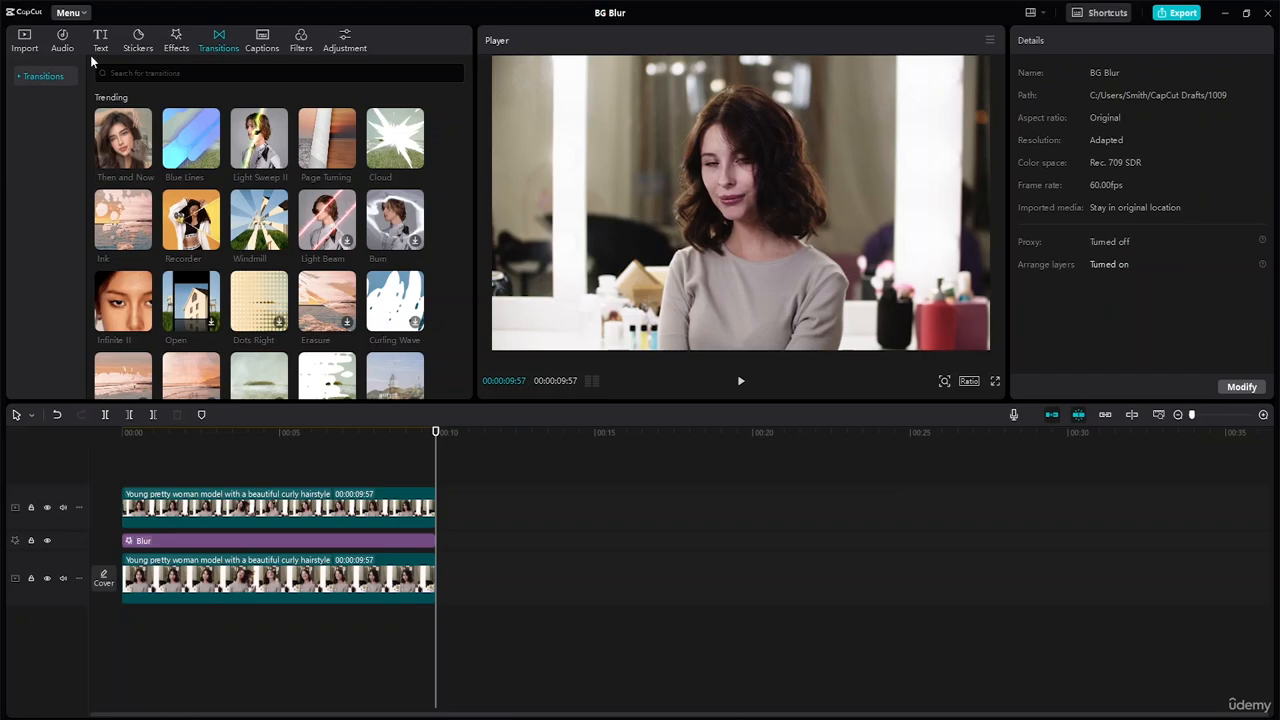
left_click(62, 42)
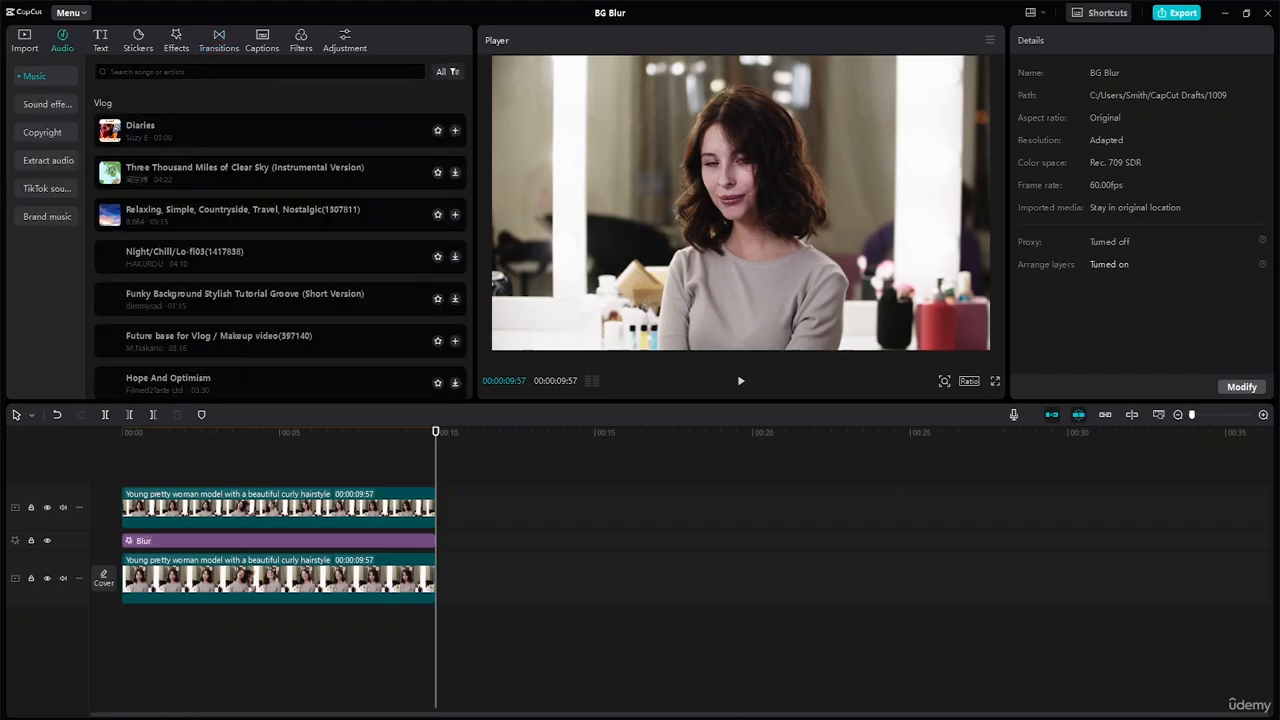
left_click(200, 72)
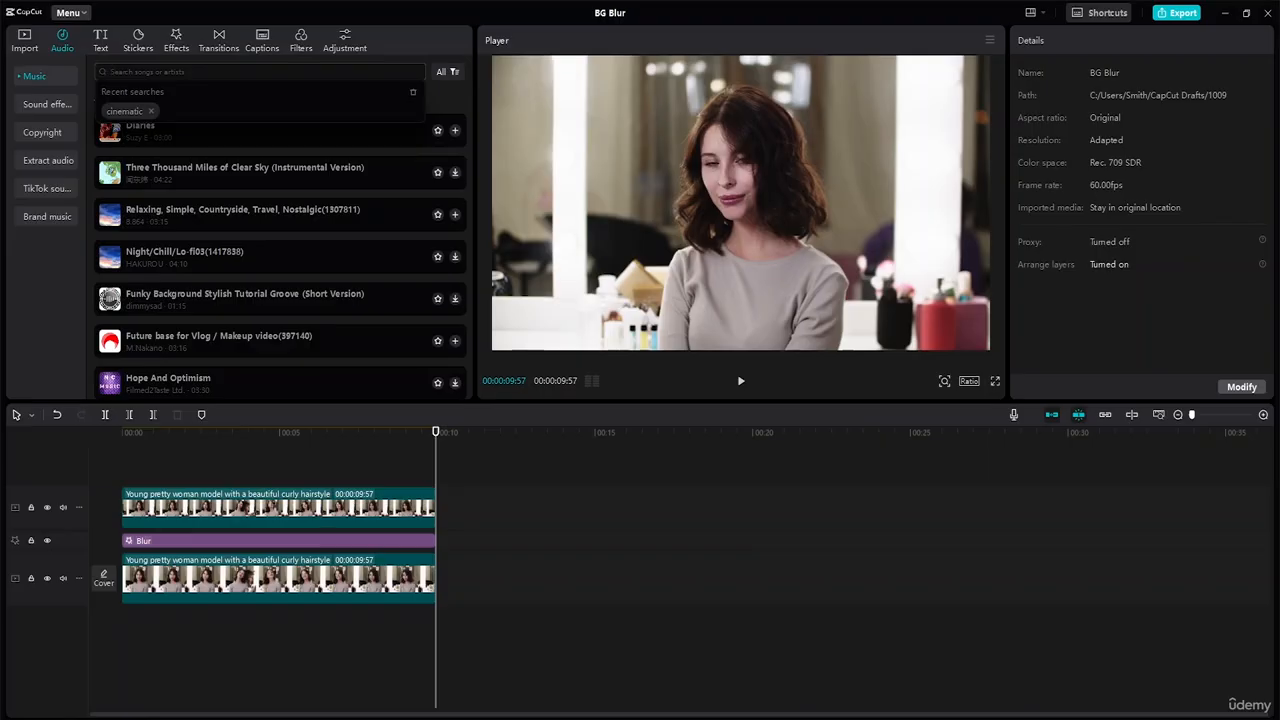
type("mode")
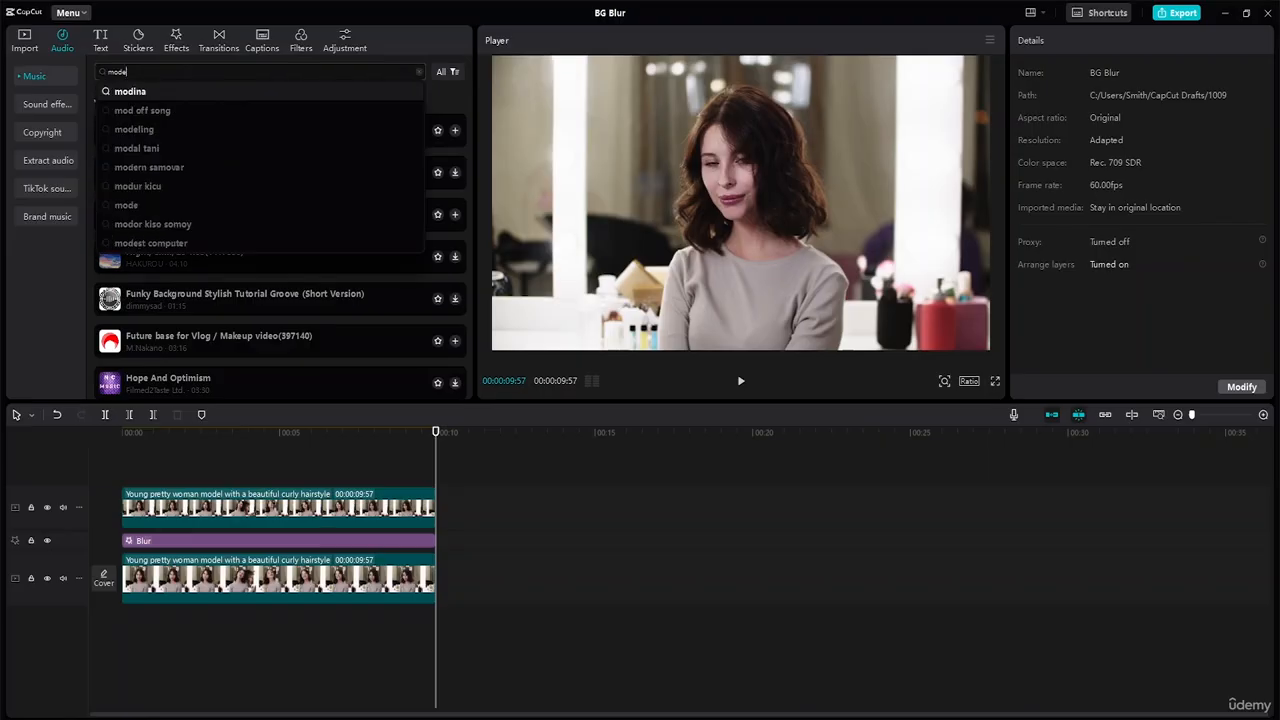
type("lling")
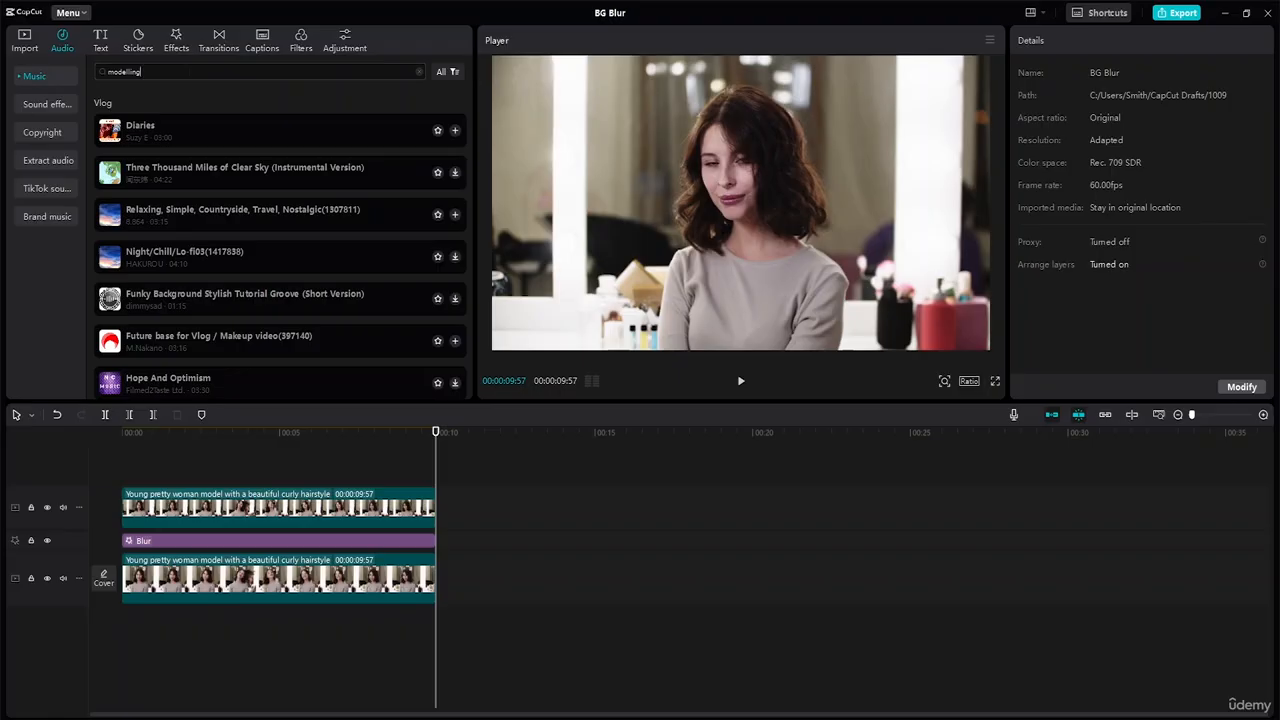
key("Return")
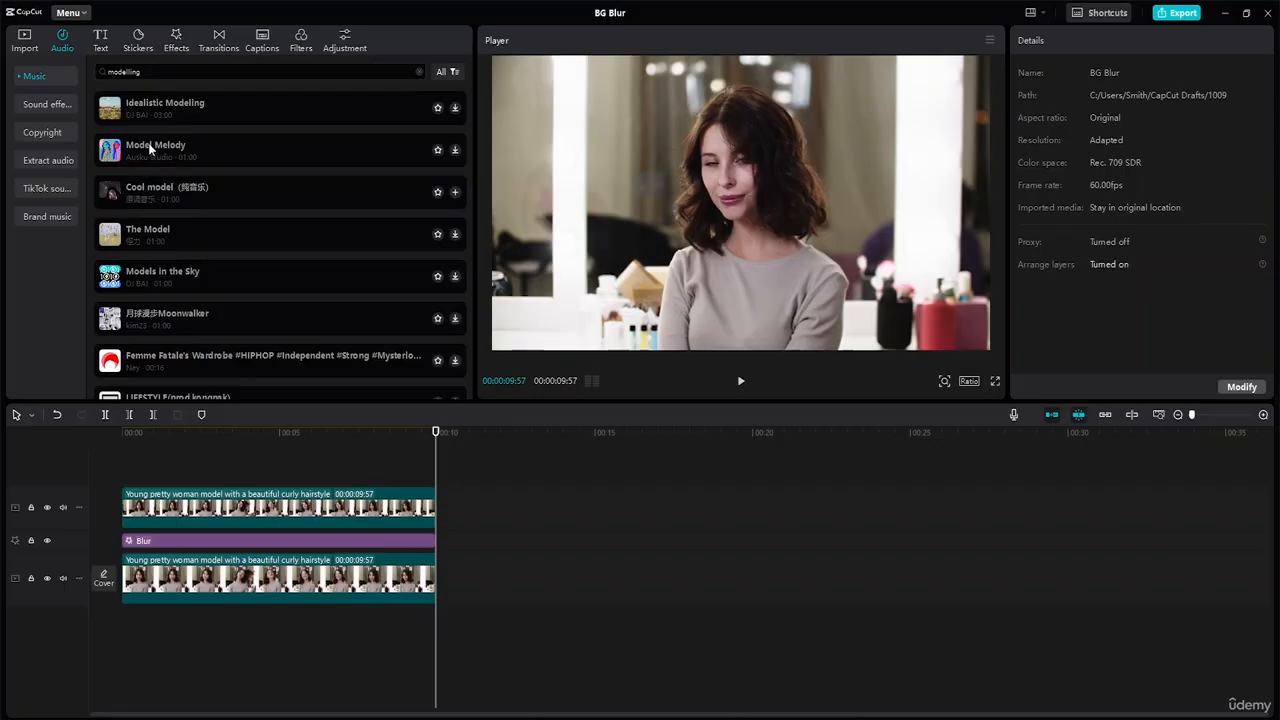
left_click(150, 148)
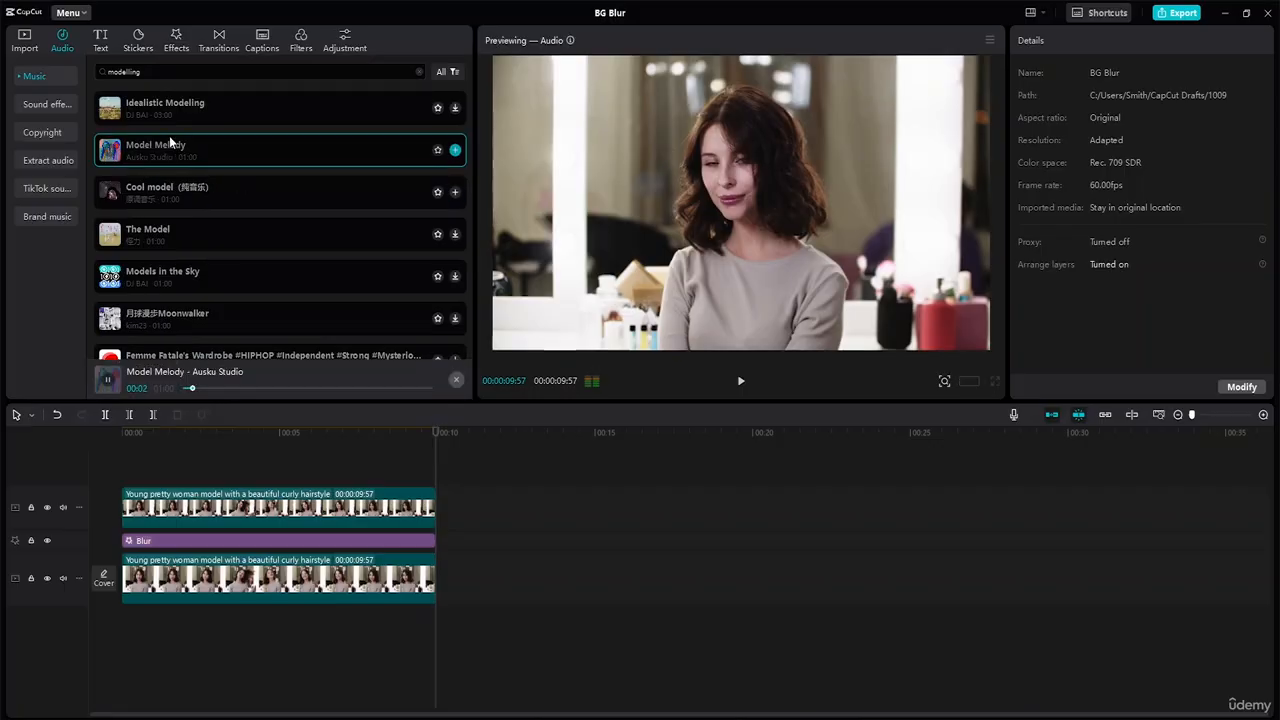
left_click_drag(160, 141, 125, 614)
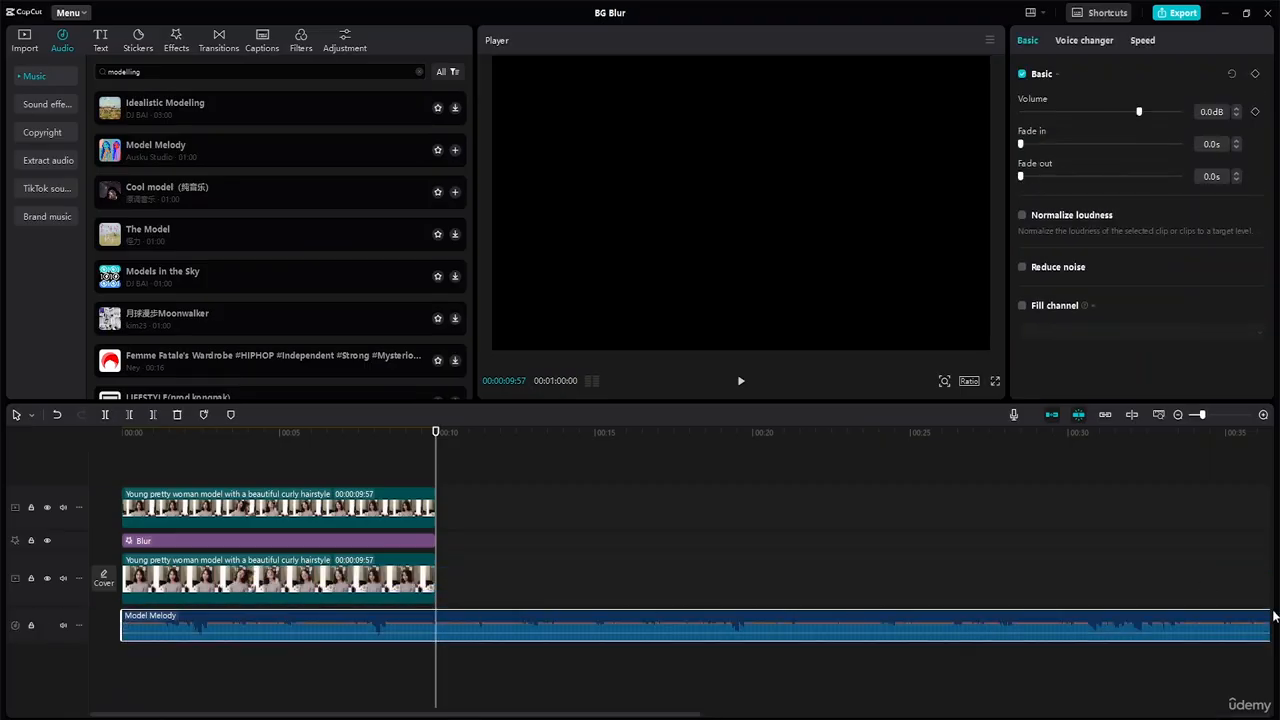
Step: Split the Model Melody track at 00:00:09:57 where the video ends and delete the remaining part
left_click(24, 417)
left_click(40, 474)
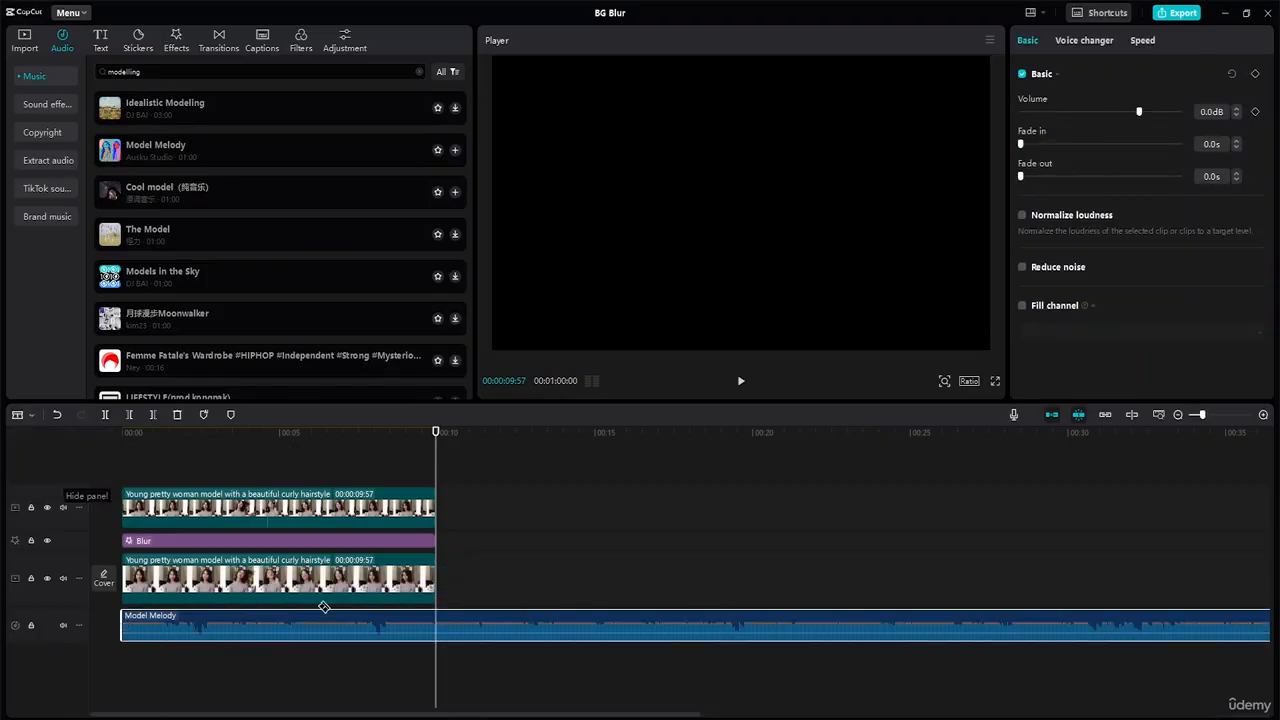
left_click(443, 628)
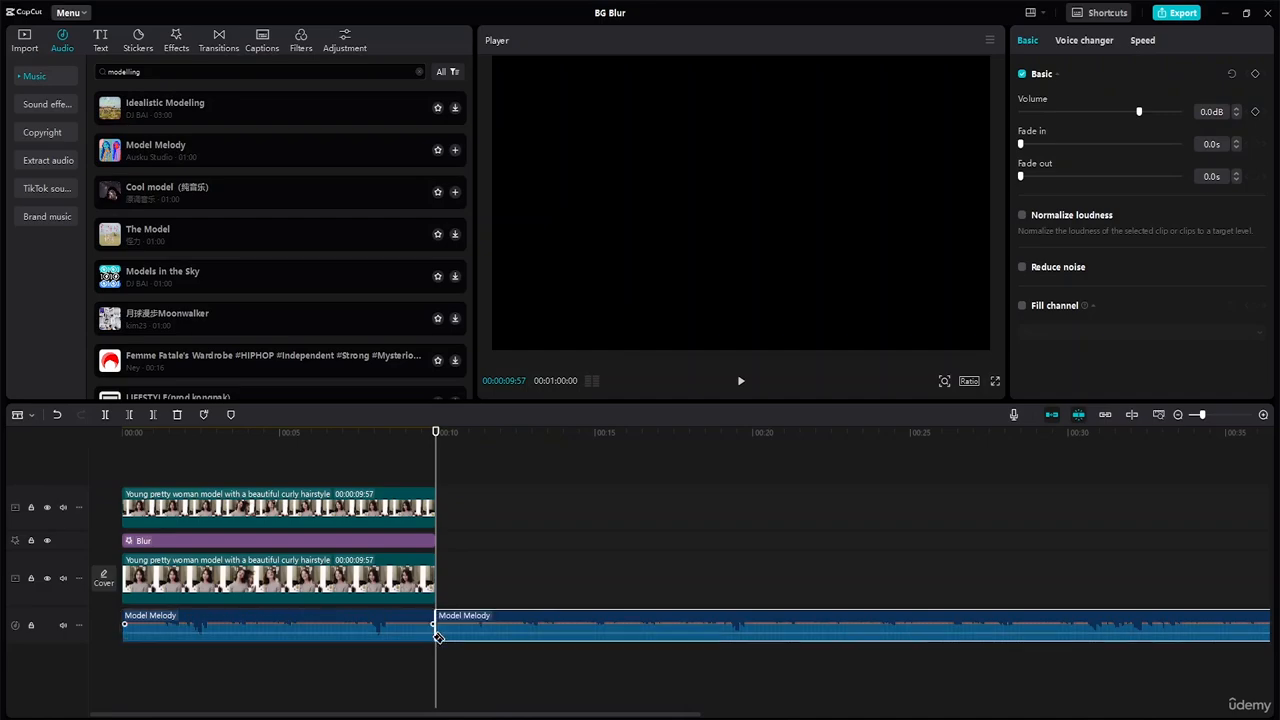
left_click(22, 416)
left_click(40, 438)
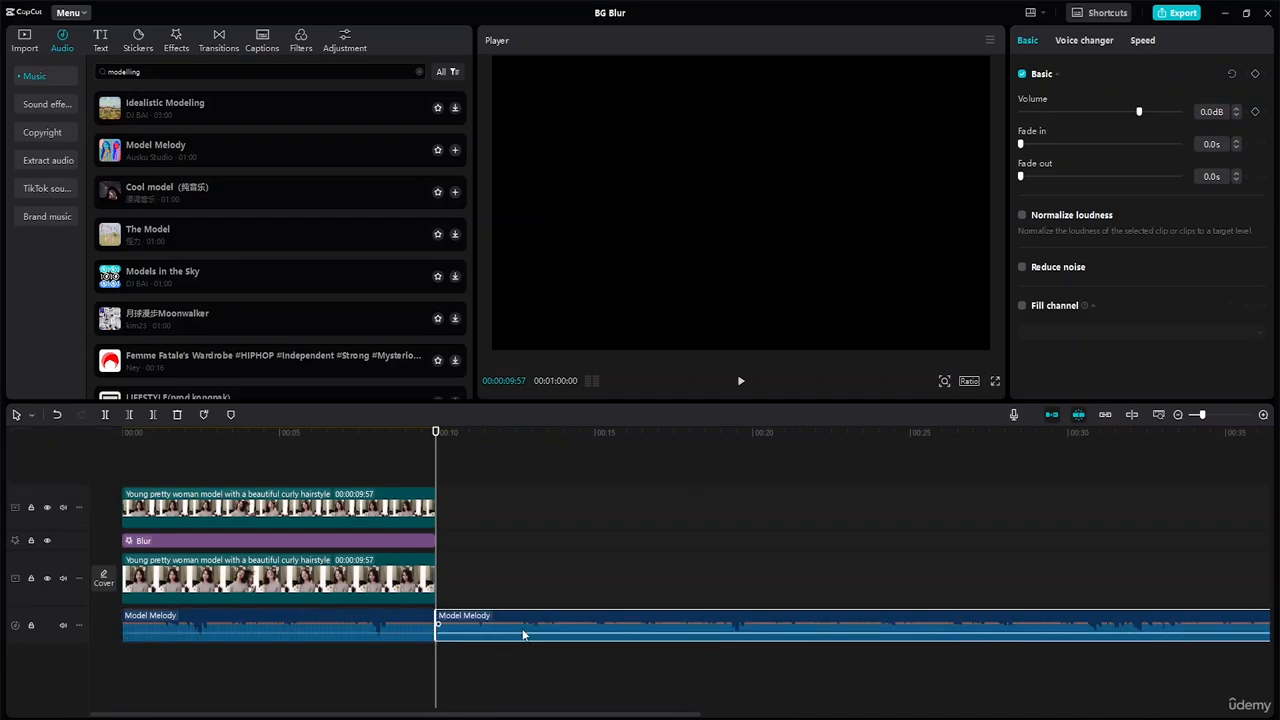
key("Delete")
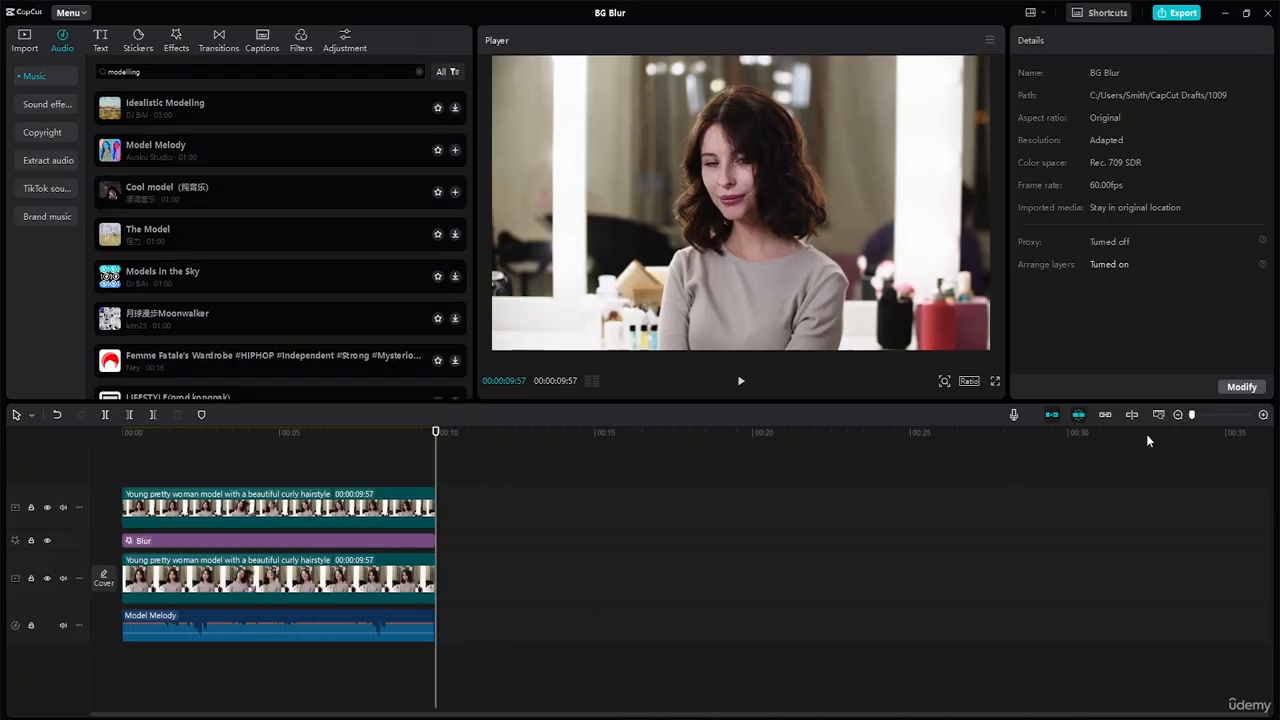
Step: Fit the project to the timeline and play the whole video with its music from the beginning
key("shift+z")
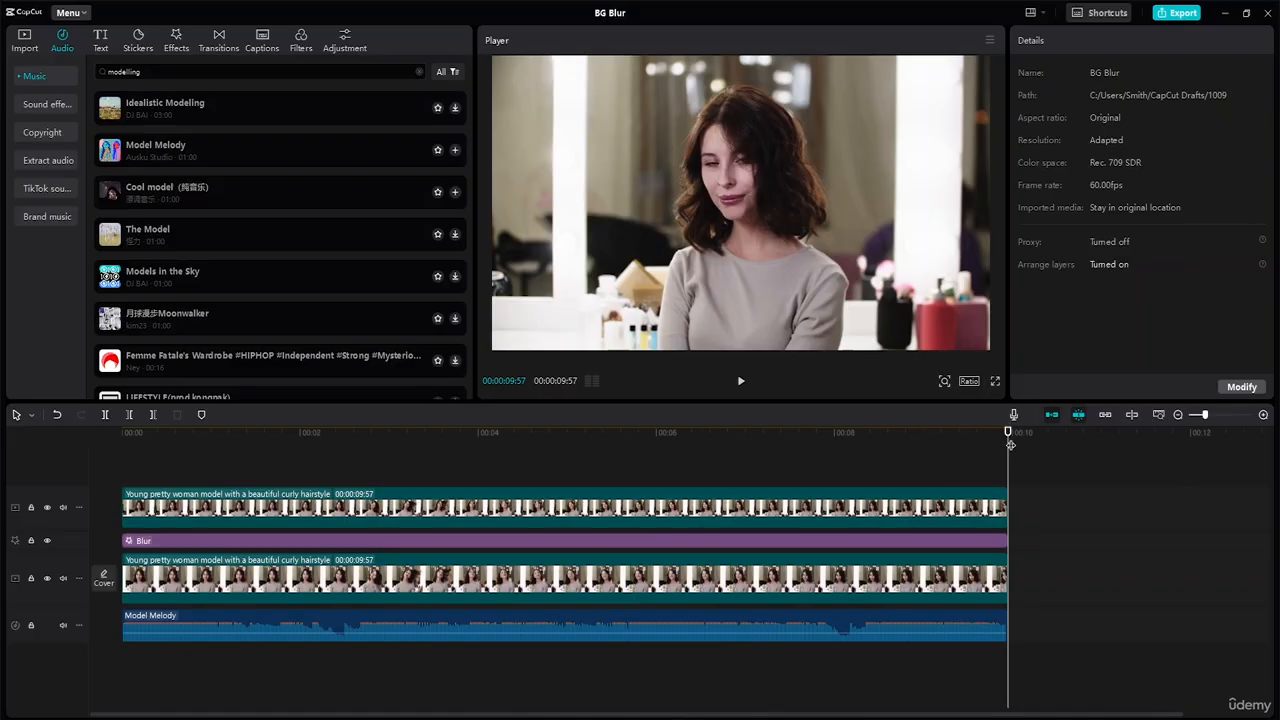
left_click_drag(1008, 432, 2, 594)
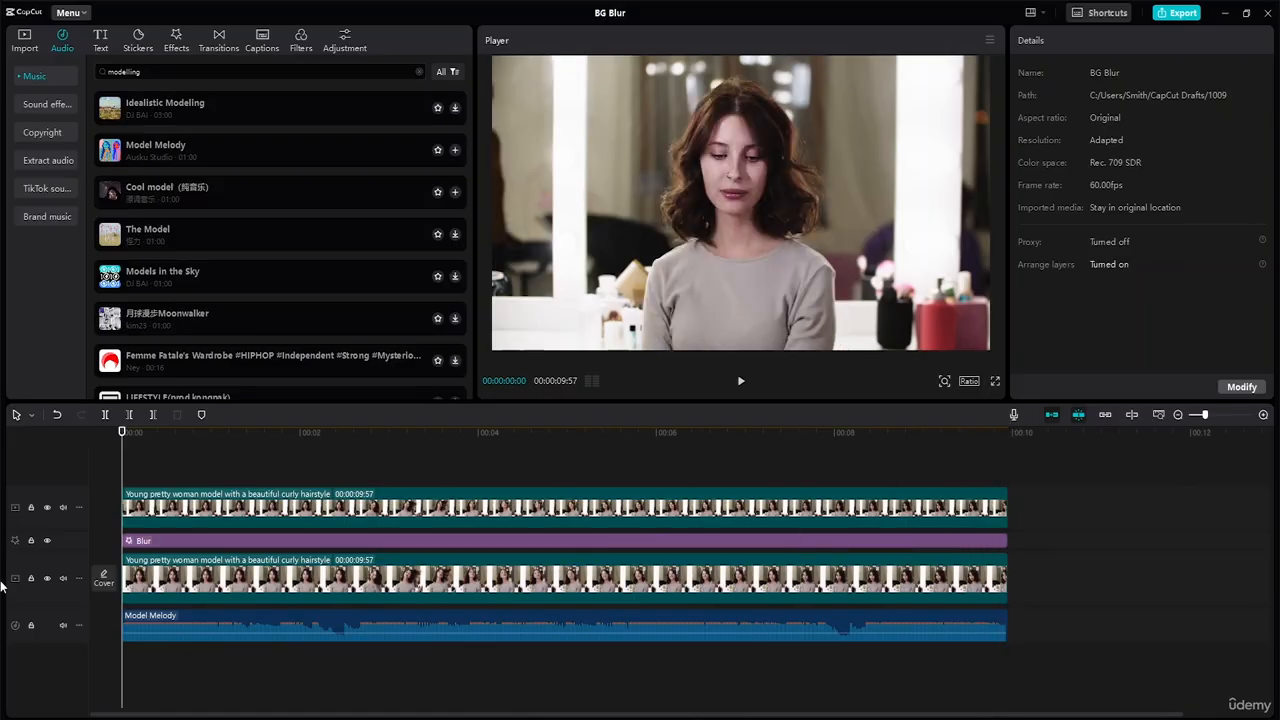
key("space")
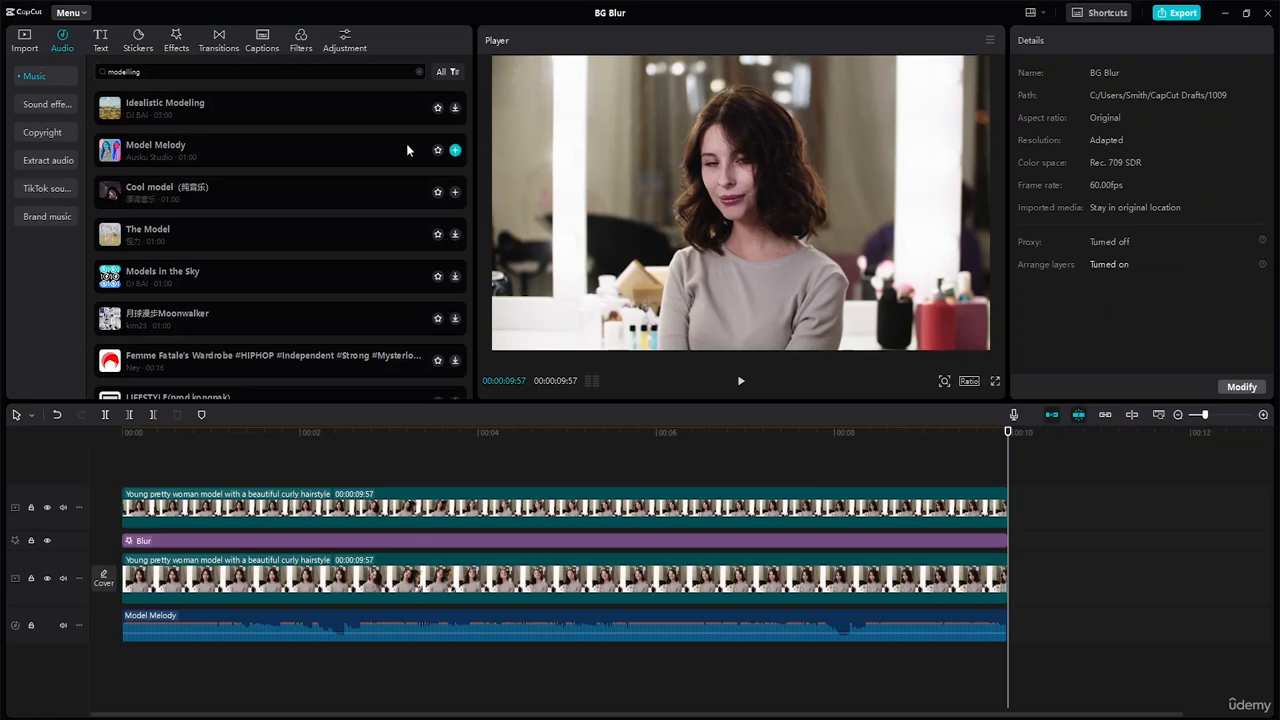
Step: Browse the sticker library, looking through the Trending, Mood and 天气 categories for something that suits the video
left_click(140, 38)
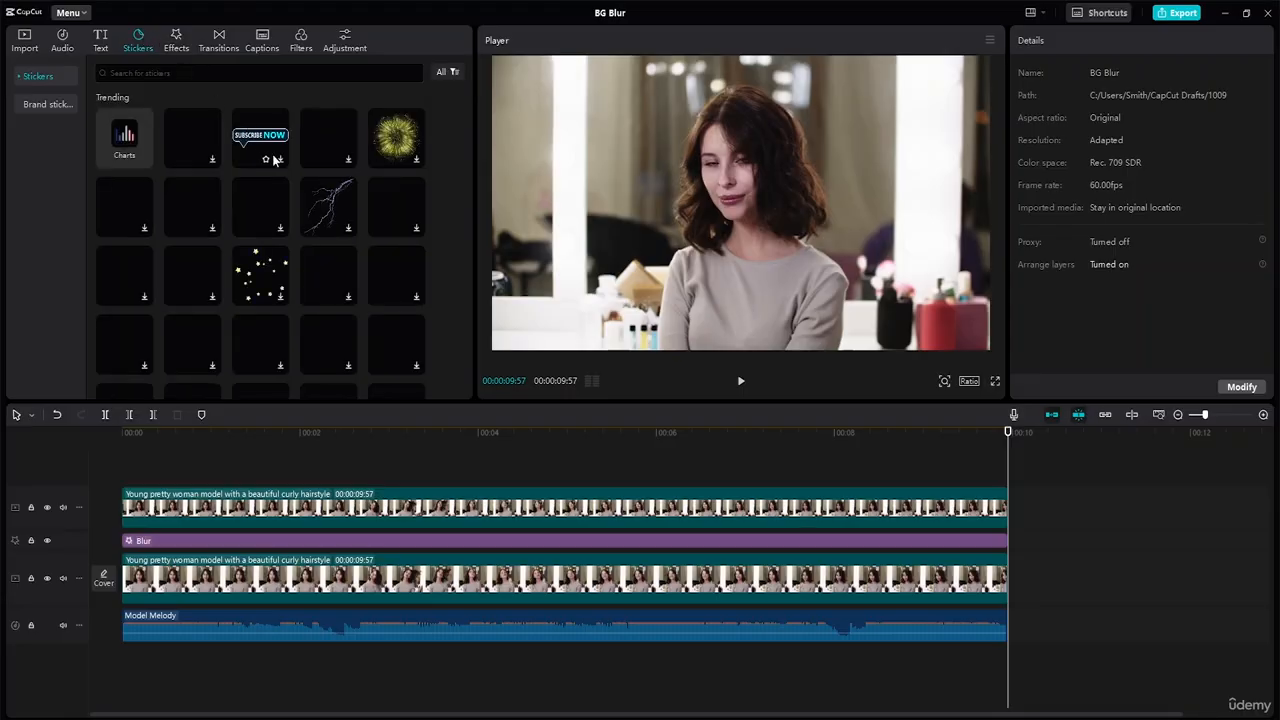
scroll(300, 228, "down", 3)
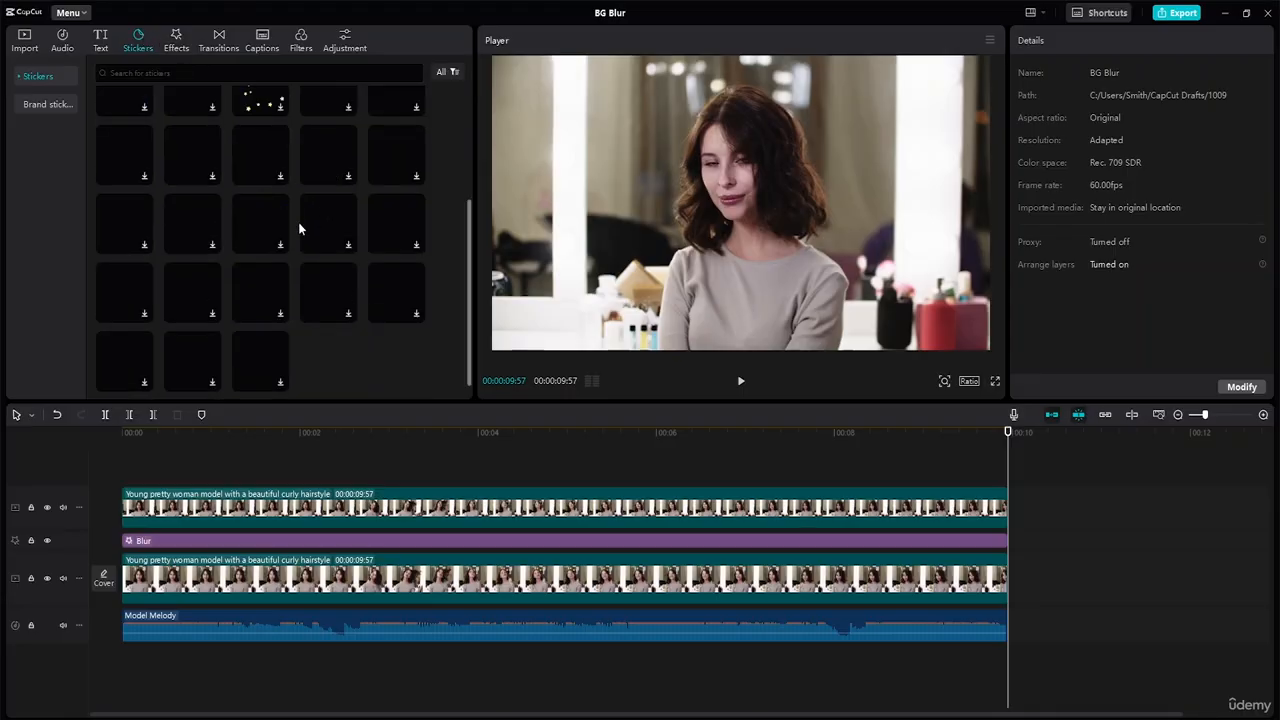
scroll(302, 223, "up", 3)
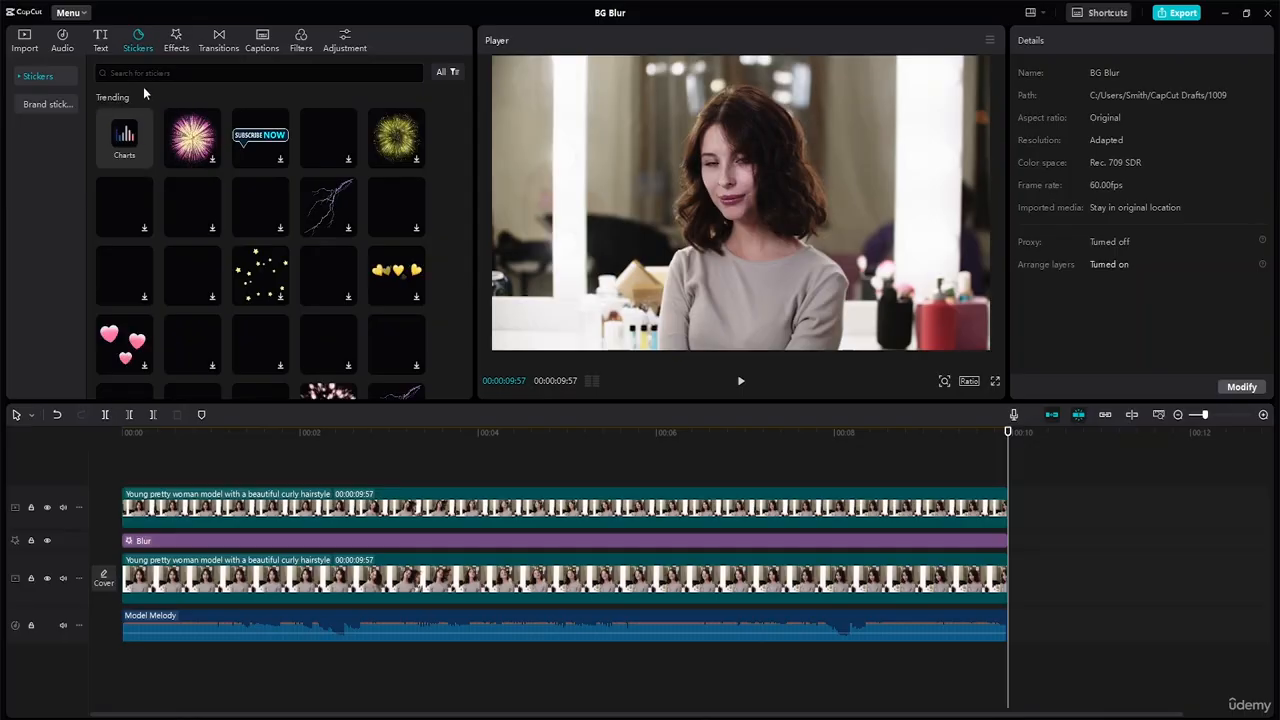
left_click(22, 78)
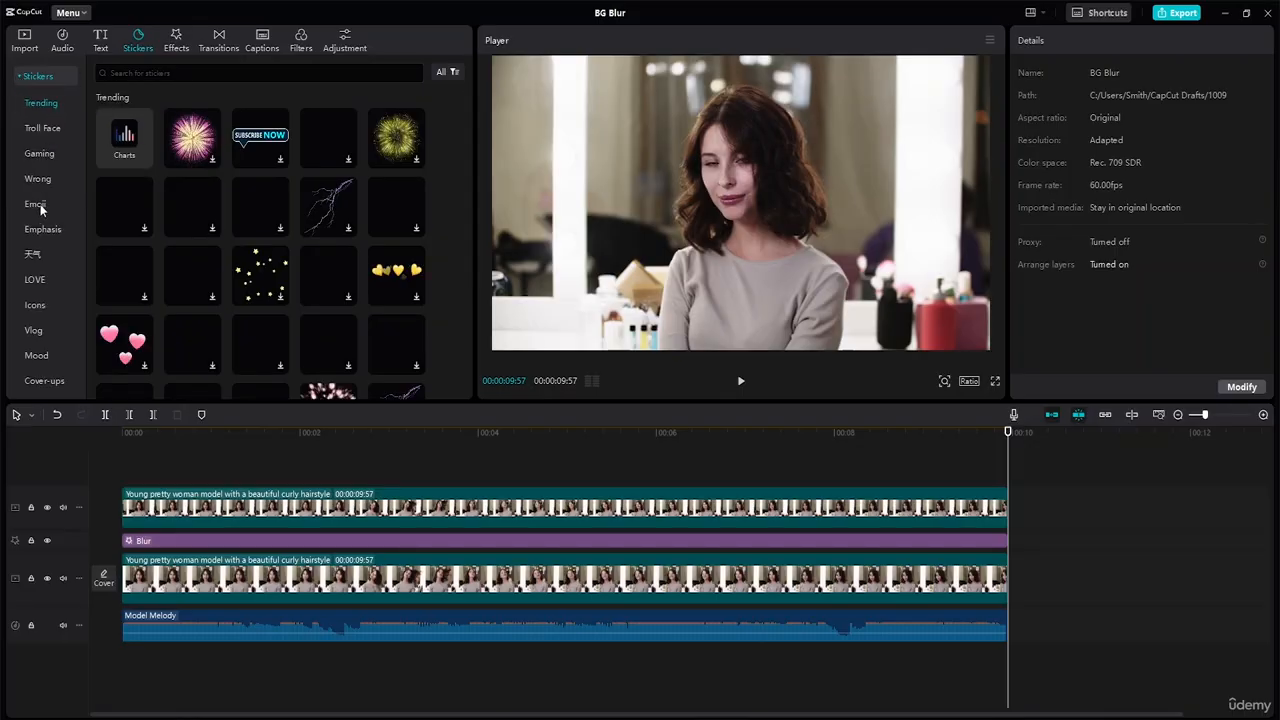
left_click(37, 356)
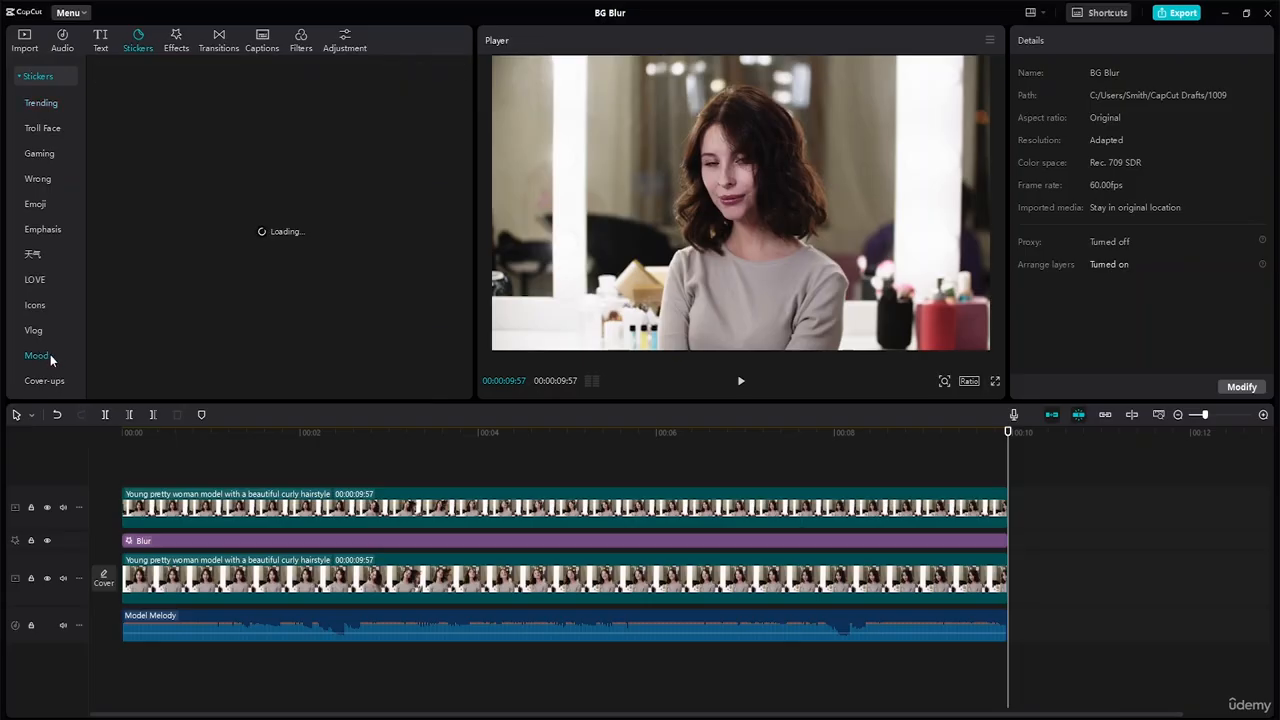
scroll(49, 336, "down", 2)
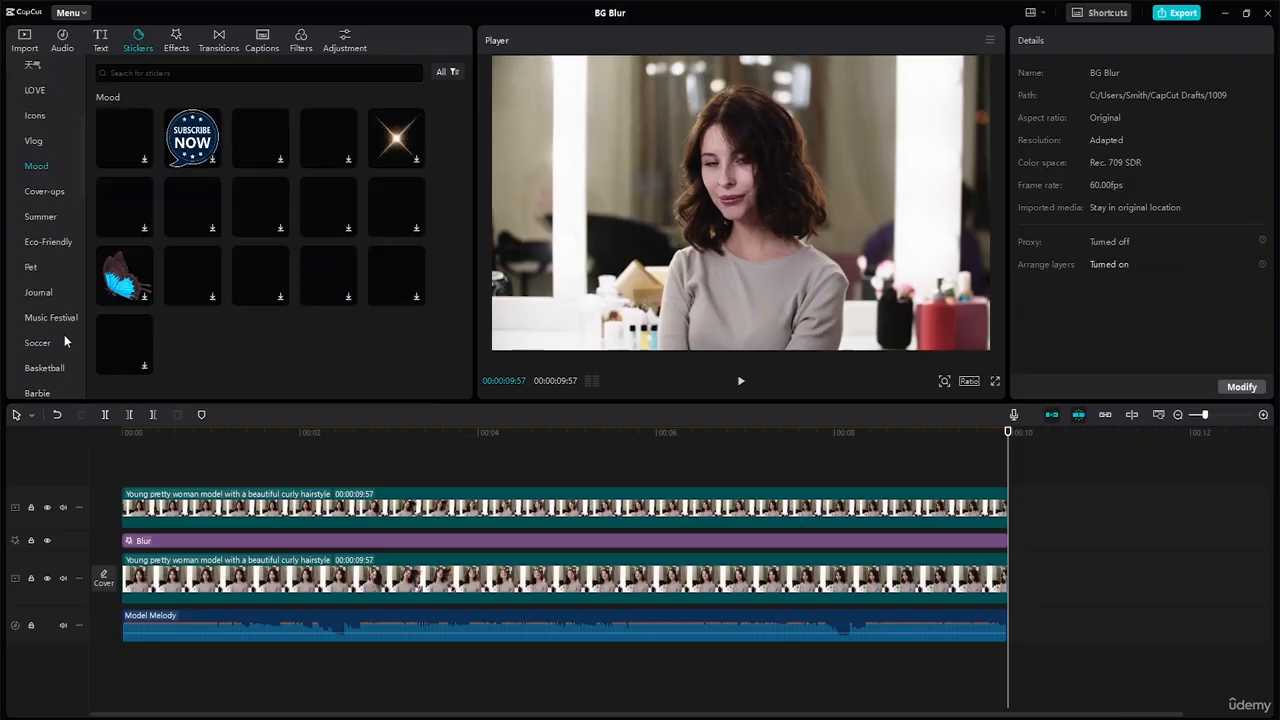
scroll(66, 243, "up", 1)
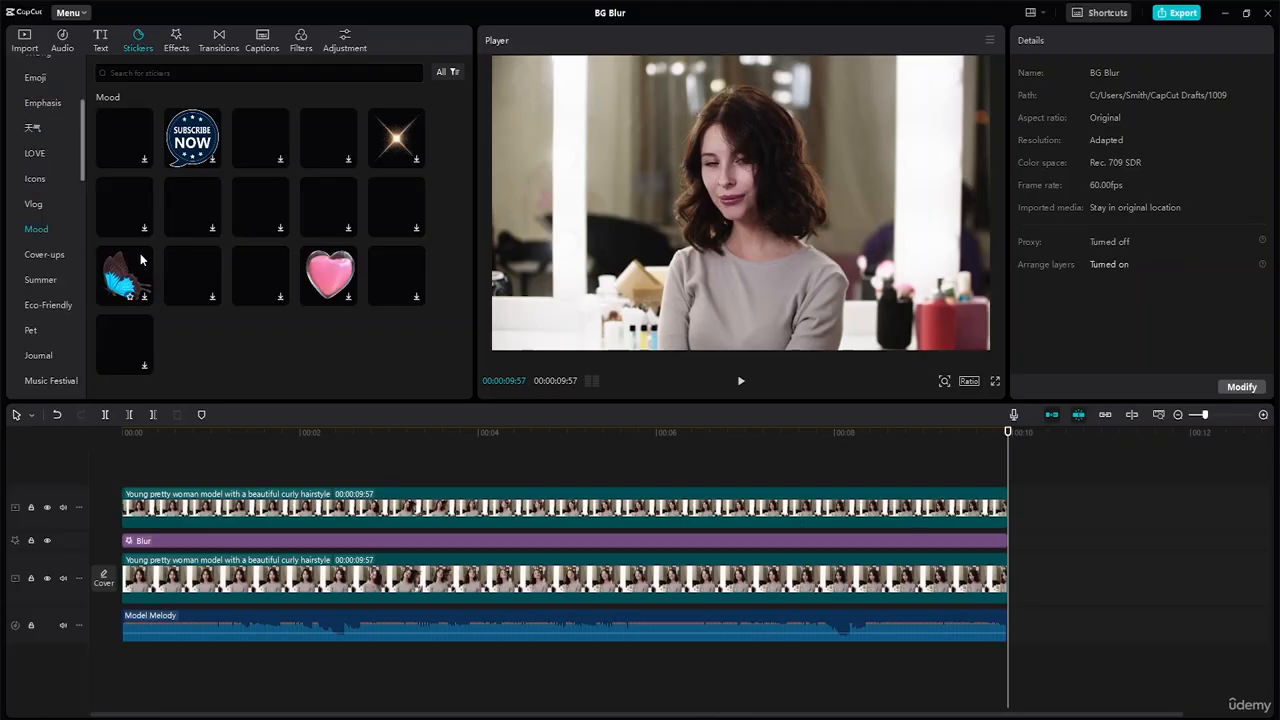
scroll(340, 187, "up", 1)
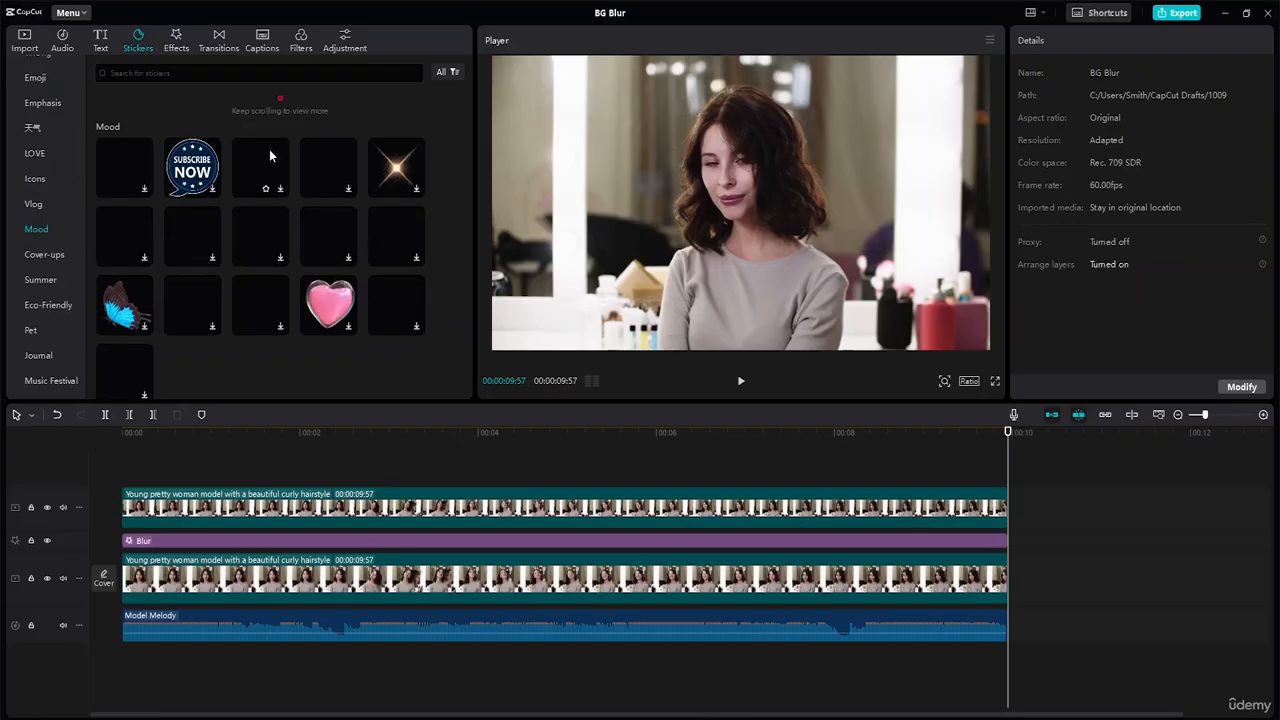
left_click(51, 129)
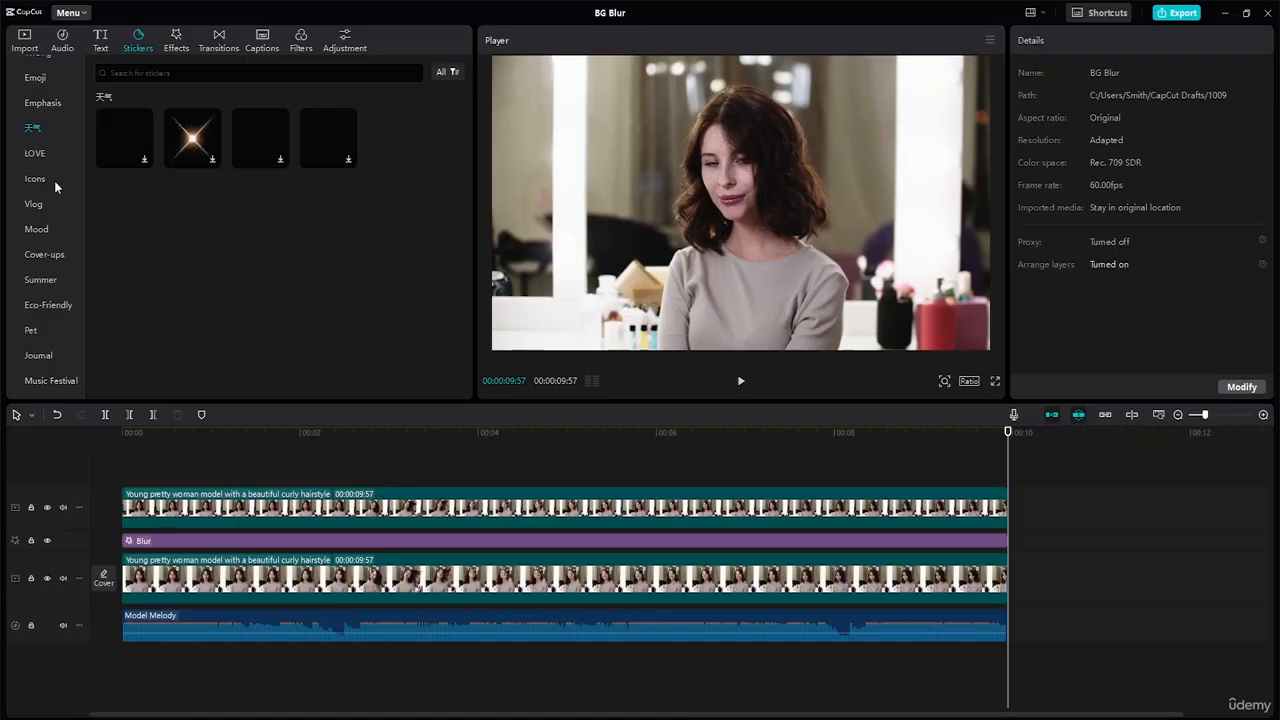
Step: Search the sticker library for "japanese"
left_click(200, 73)
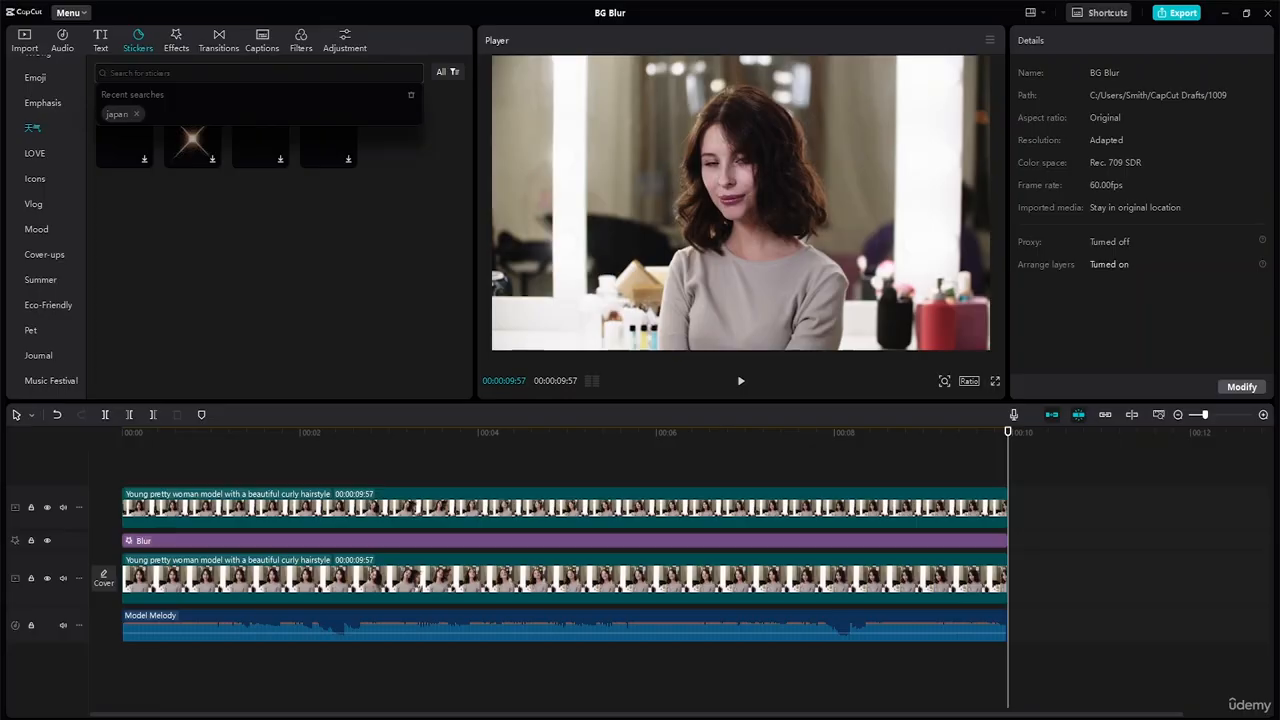
type("m")
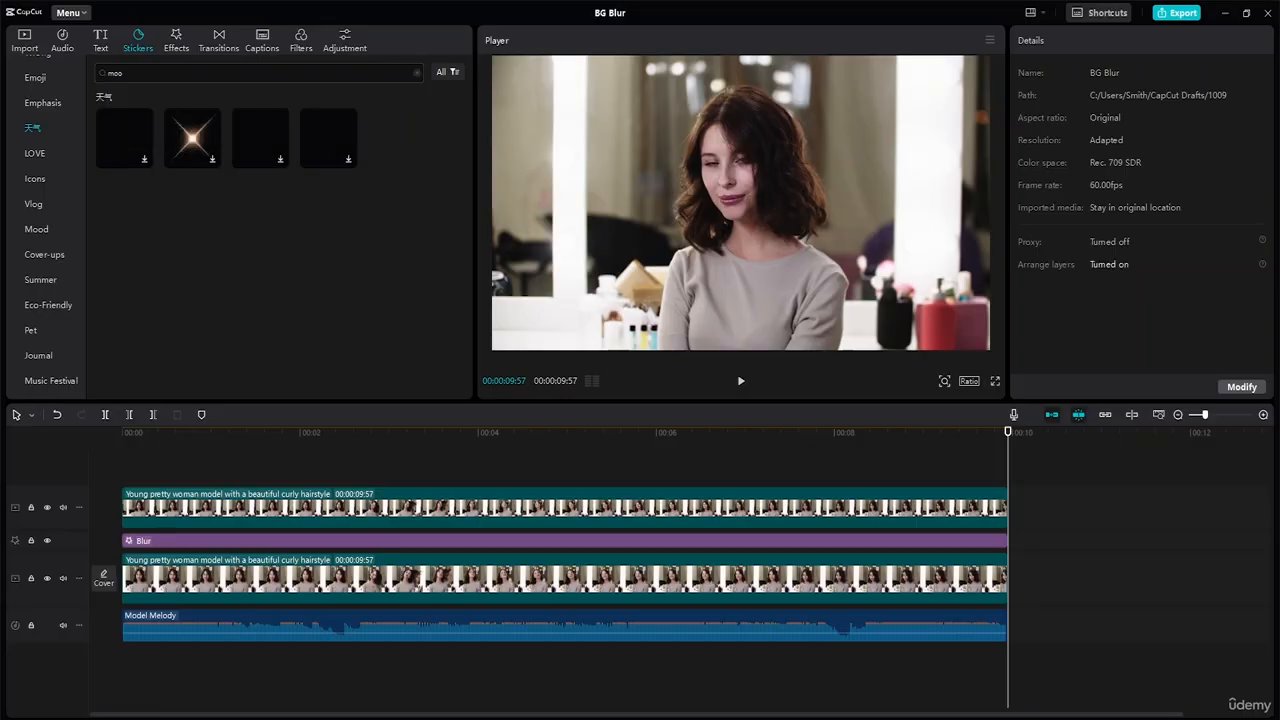
key("BackSpace")
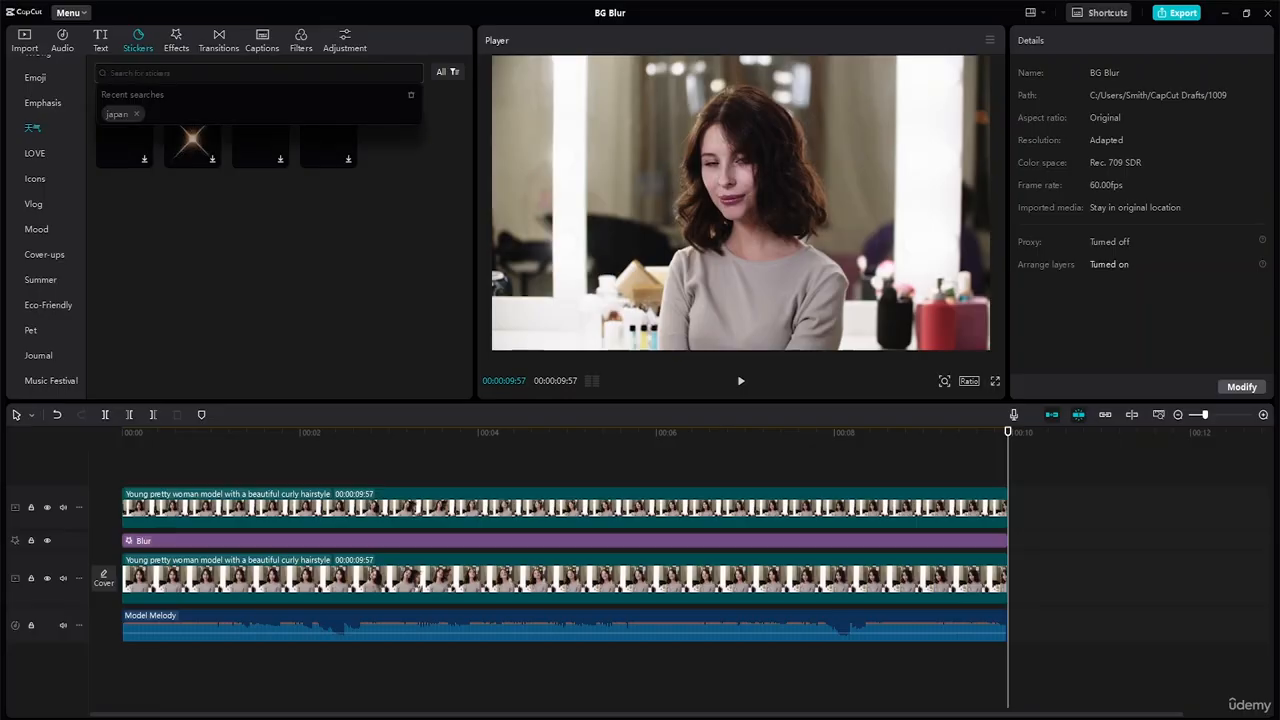
type("i")
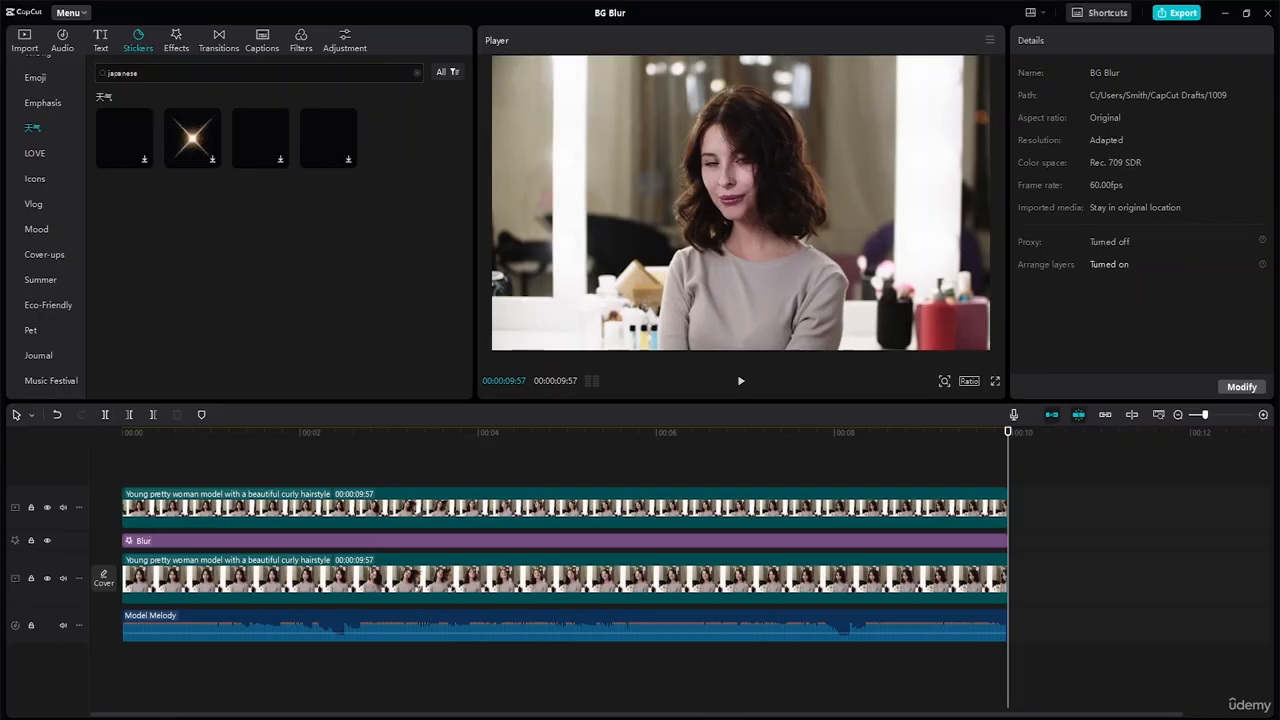
key("Return")
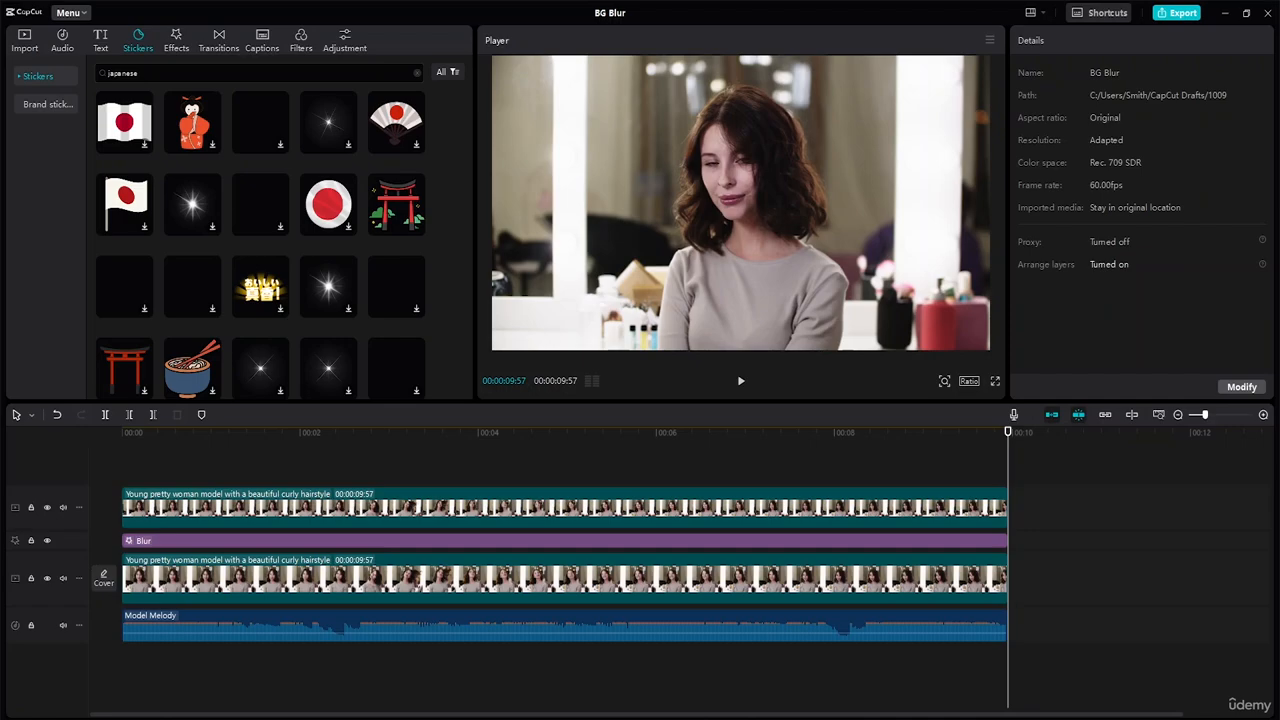
Step: Preview the green-outlined おいしくない text sticker and add it above the video clips, starting at about 2 seconds
scroll(225, 214, "down", 3)
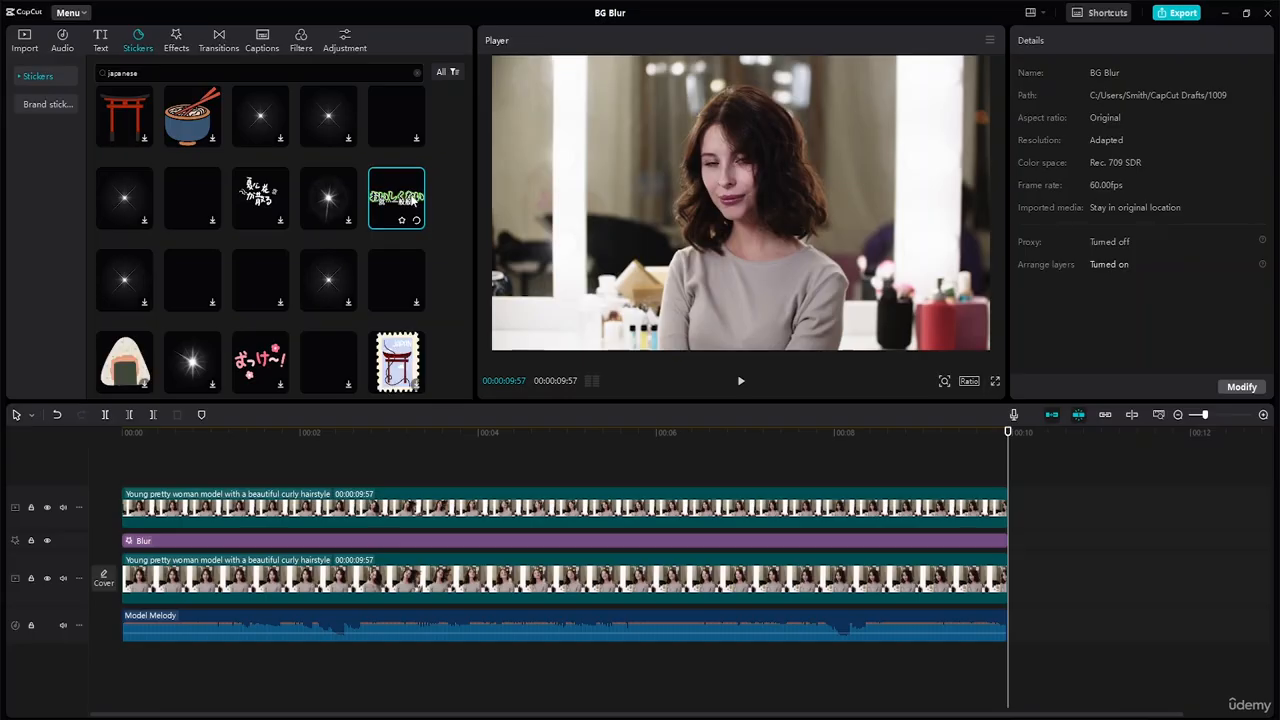
left_click(412, 200)
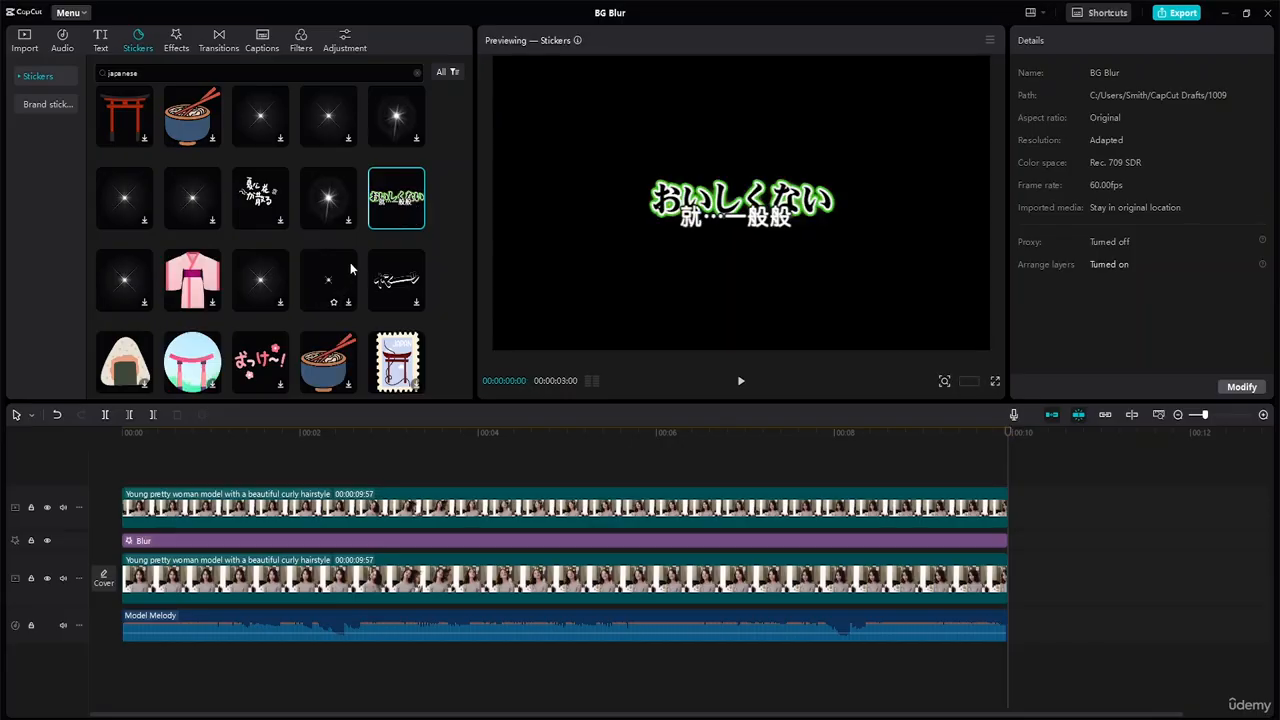
mouse_move(410, 200)
left_click_drag(402, 198, 301, 470)
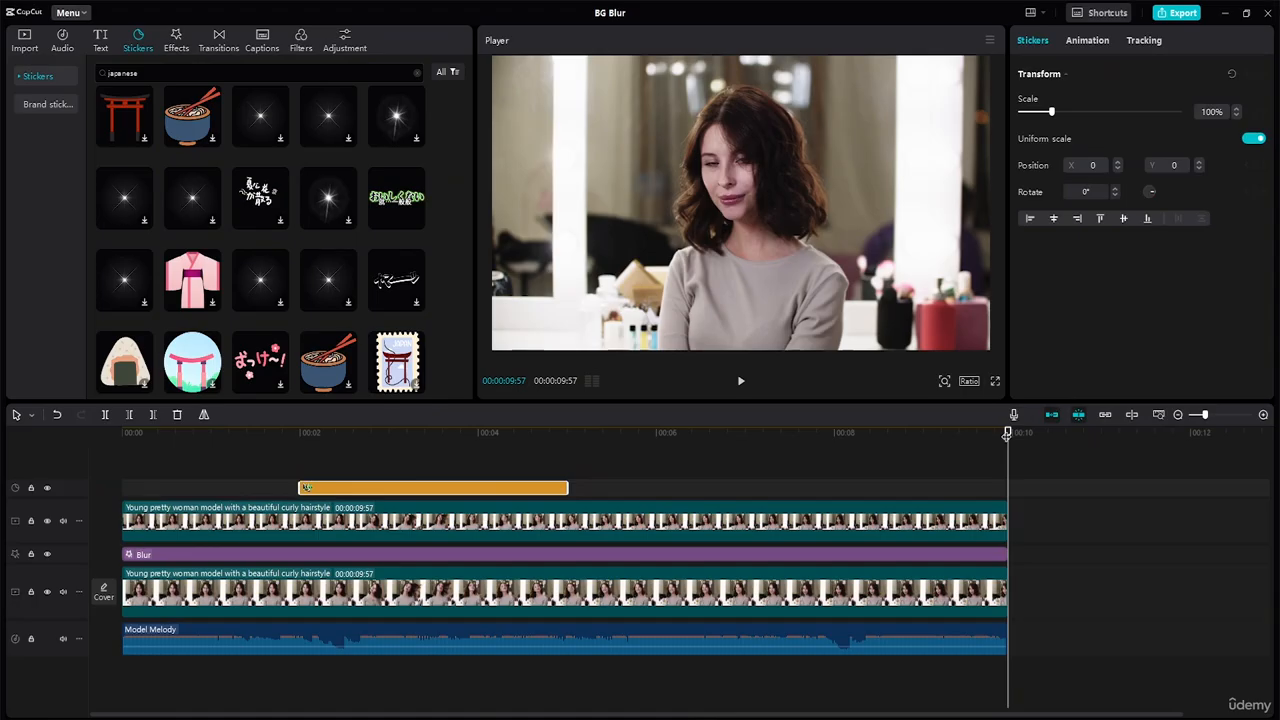
Step: Move the おいしくない sticker to the upper-left corner of the video frame, at about X -1131, Y 741
left_click(350, 433)
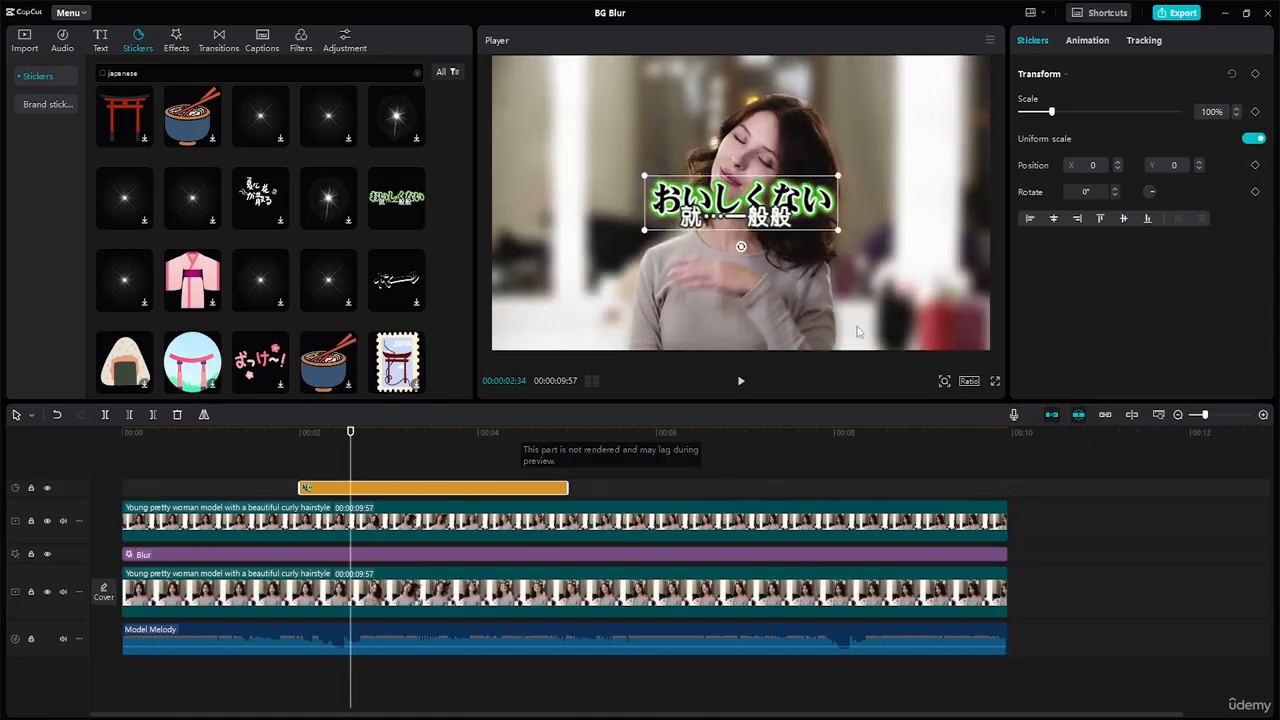
left_click_drag(741, 203, 593, 91)
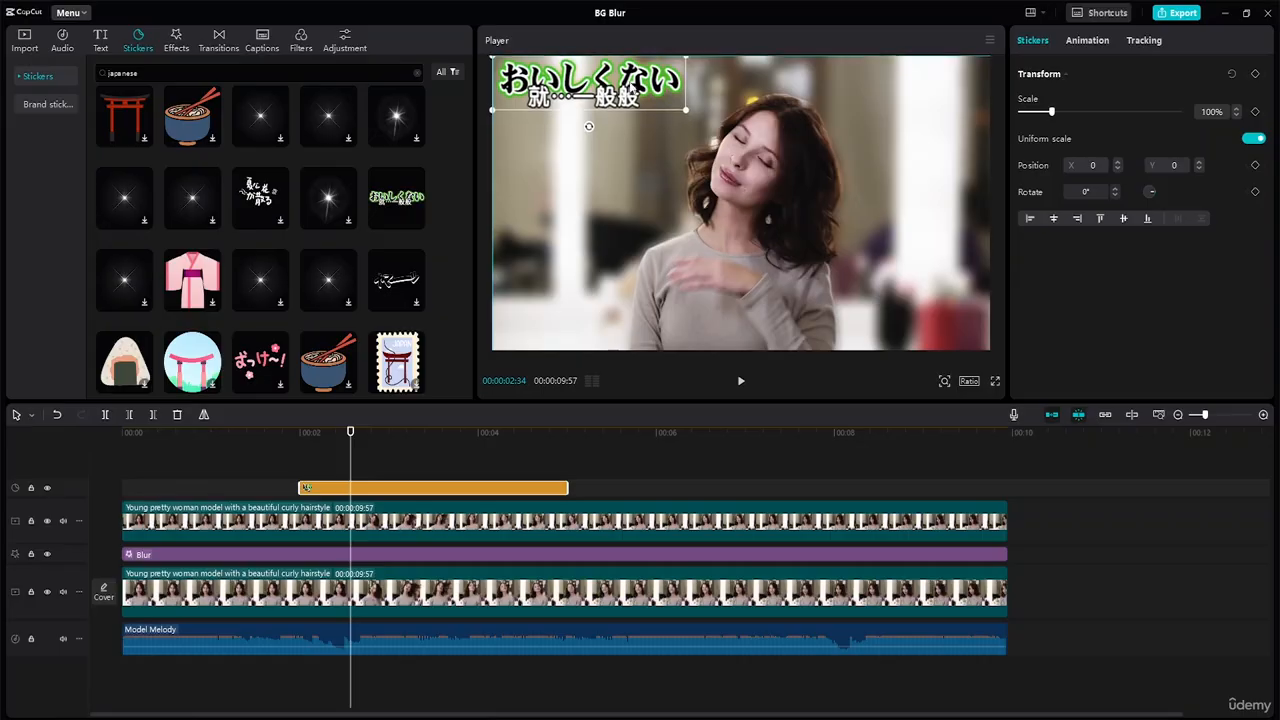
left_click_drag(670, 101, 672, 114)
left_click(953, 267)
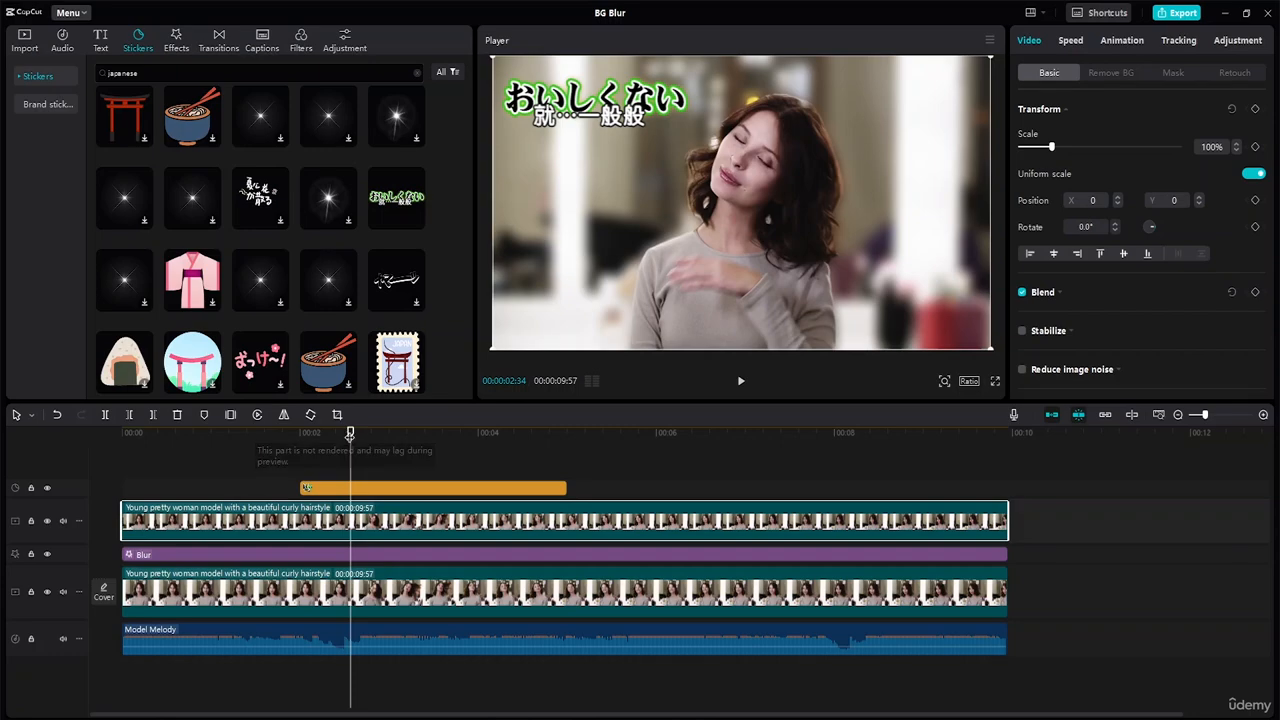
Step: Play the video from about 00:00:01:35 to check how the sticker appears and disappears
left_click_drag(345, 430, 266, 437)
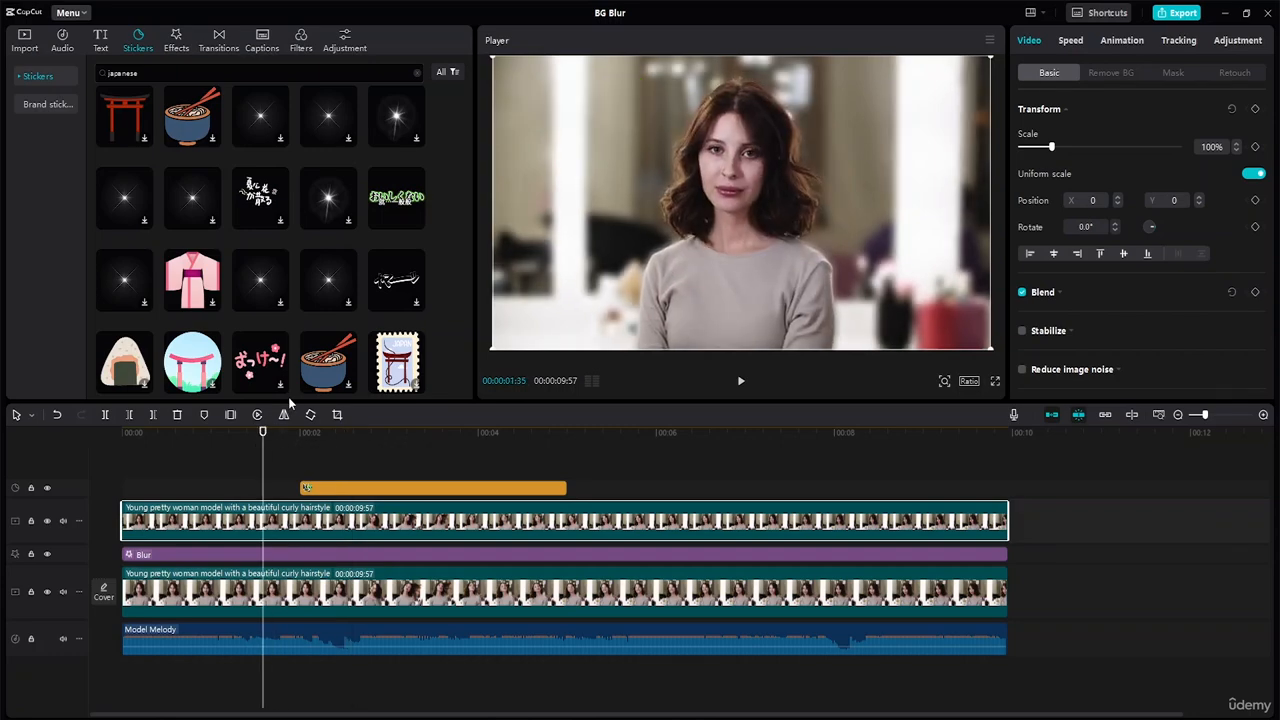
key("space")
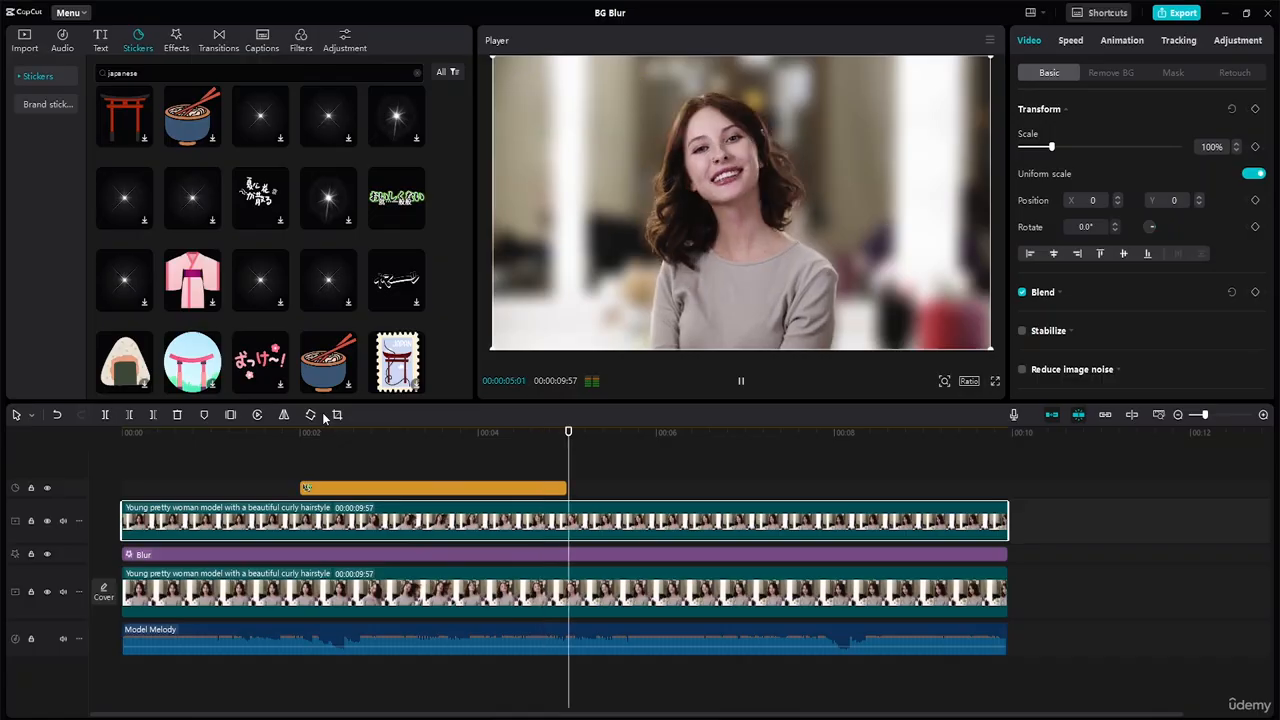
left_click(400, 488)
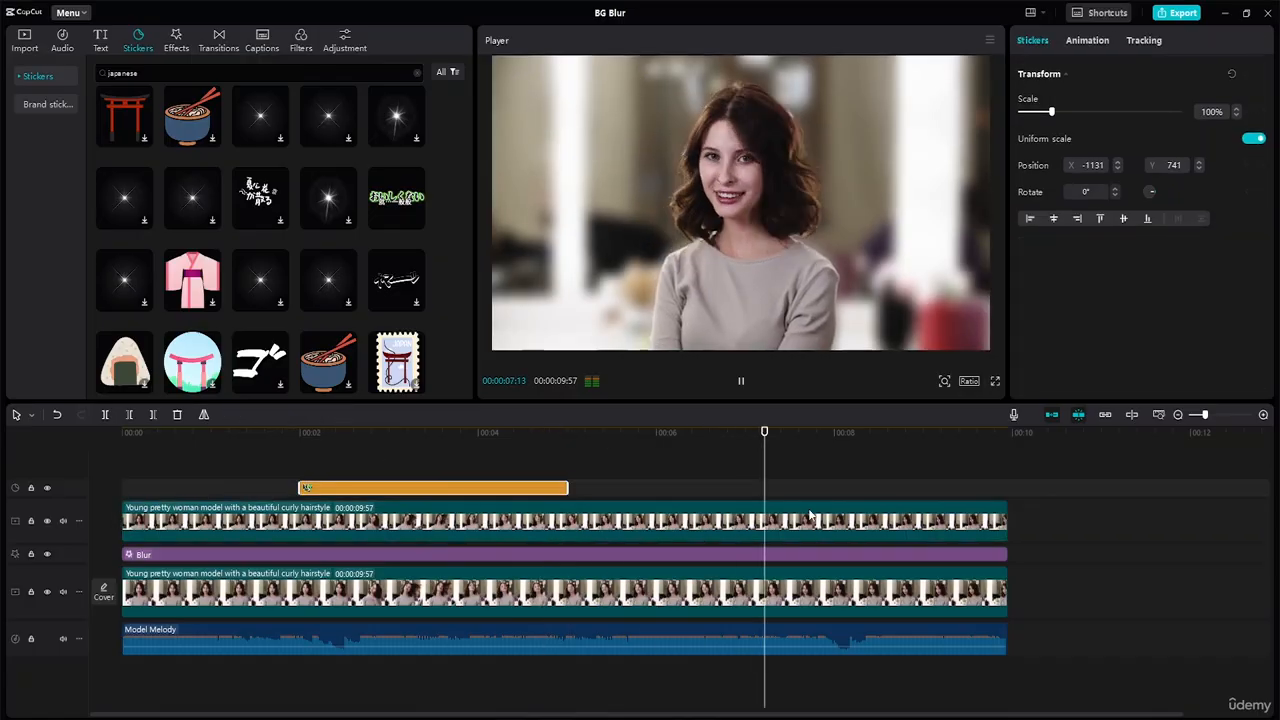
key("space")
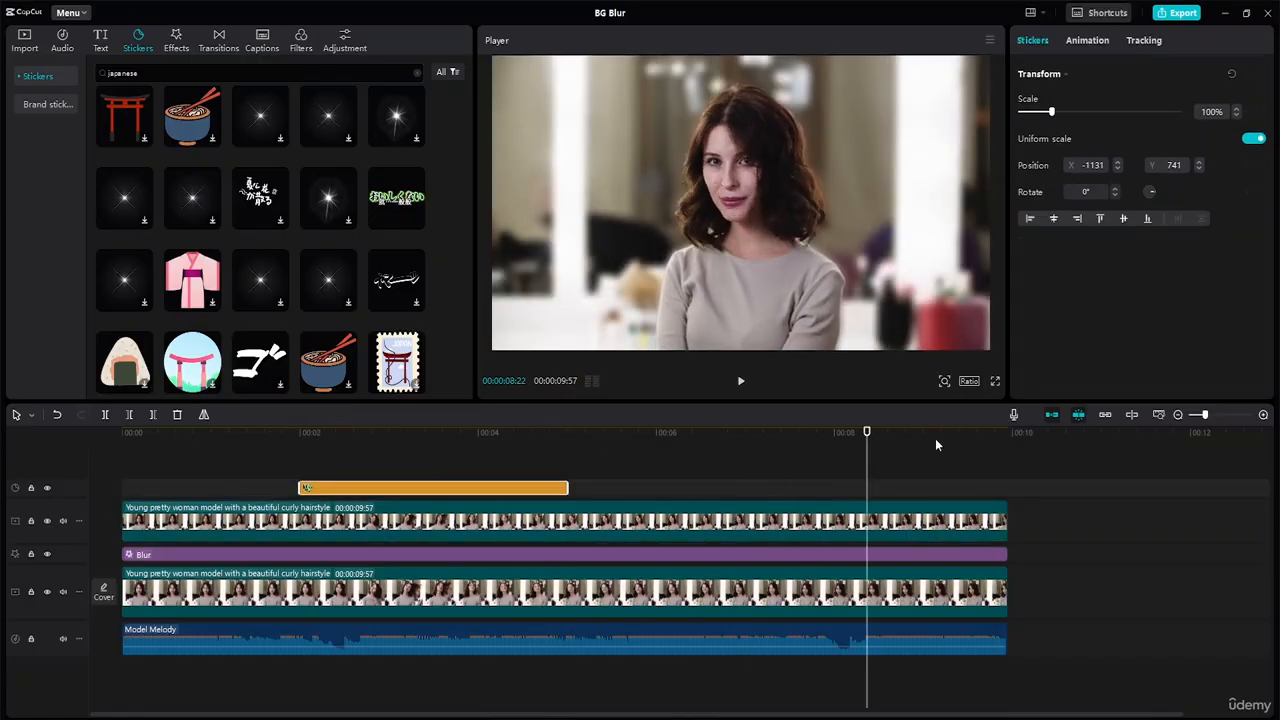
Step: Shrink the sticker to about 84% and shift it slightly closer to the frame's upper-left corner, at about X -1205, Y 787
left_click_drag(868, 434, 340, 404)
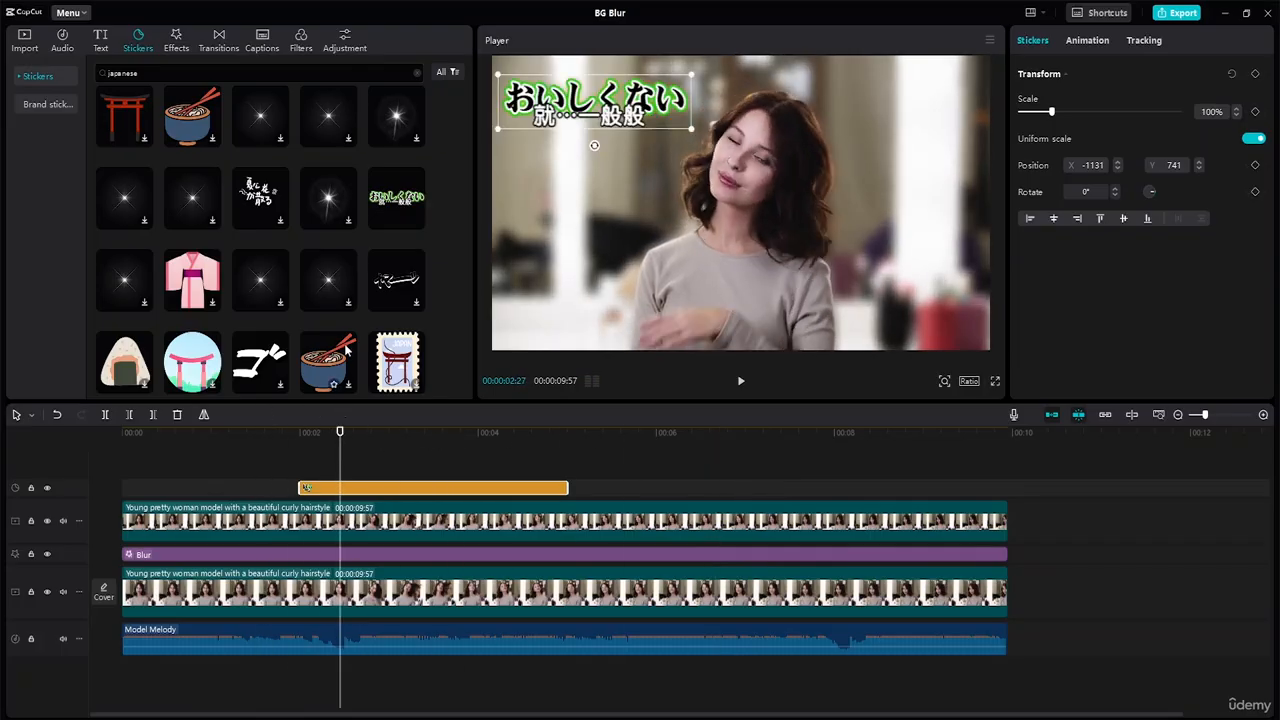
left_click_drag(691, 127, 600, 94)
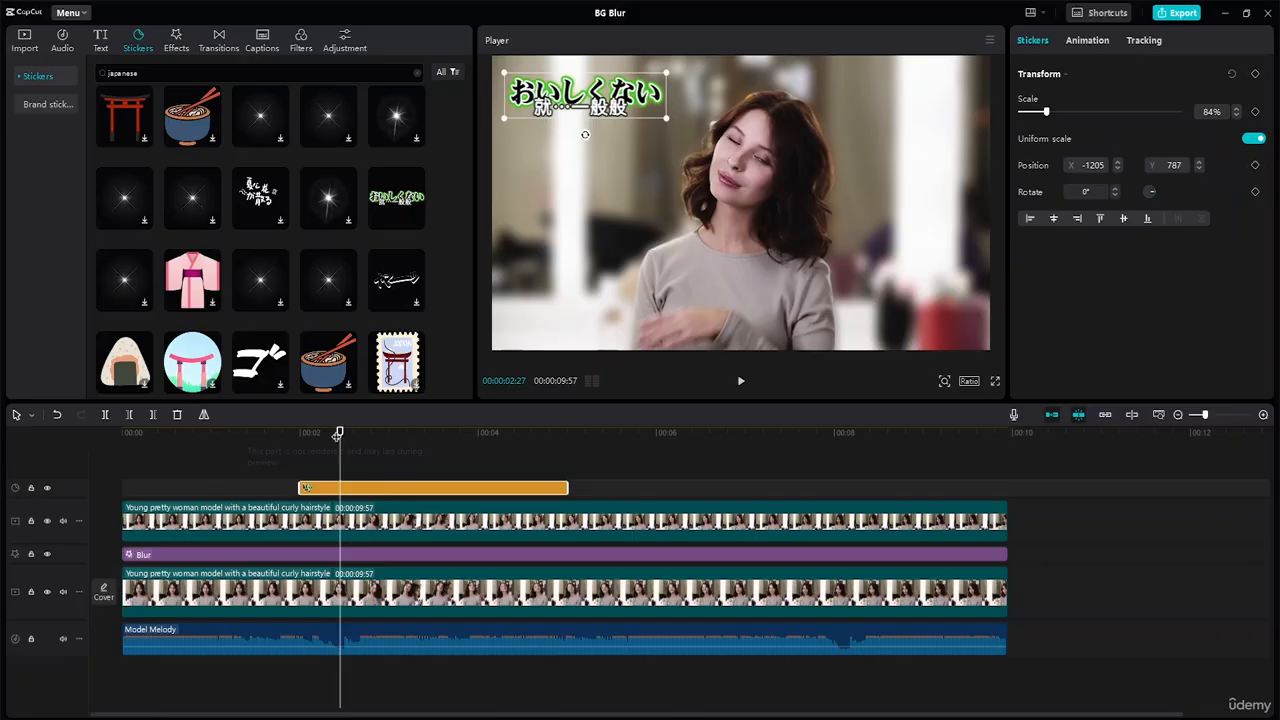
Step: Add a scale keyframe at the sticker's start, 00:00:02:00, with the scale reduced to 1%
left_click_drag(340, 434, 300, 434)
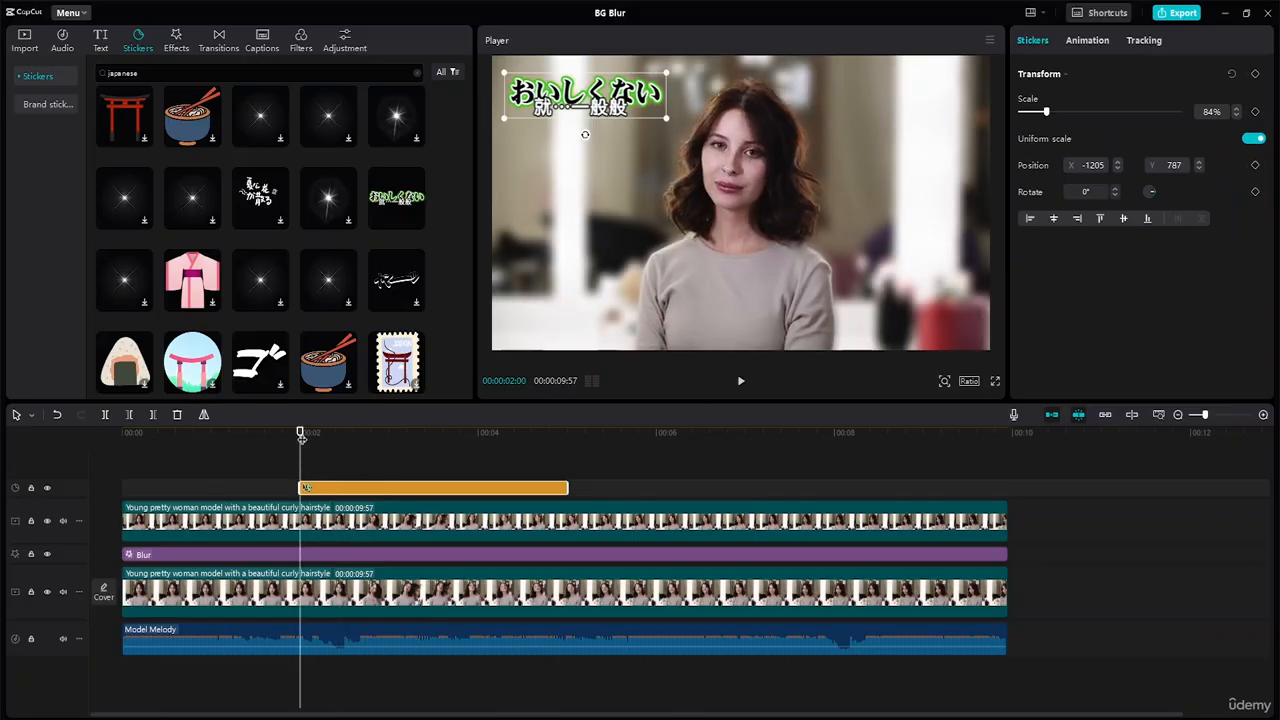
left_click(1236, 115)
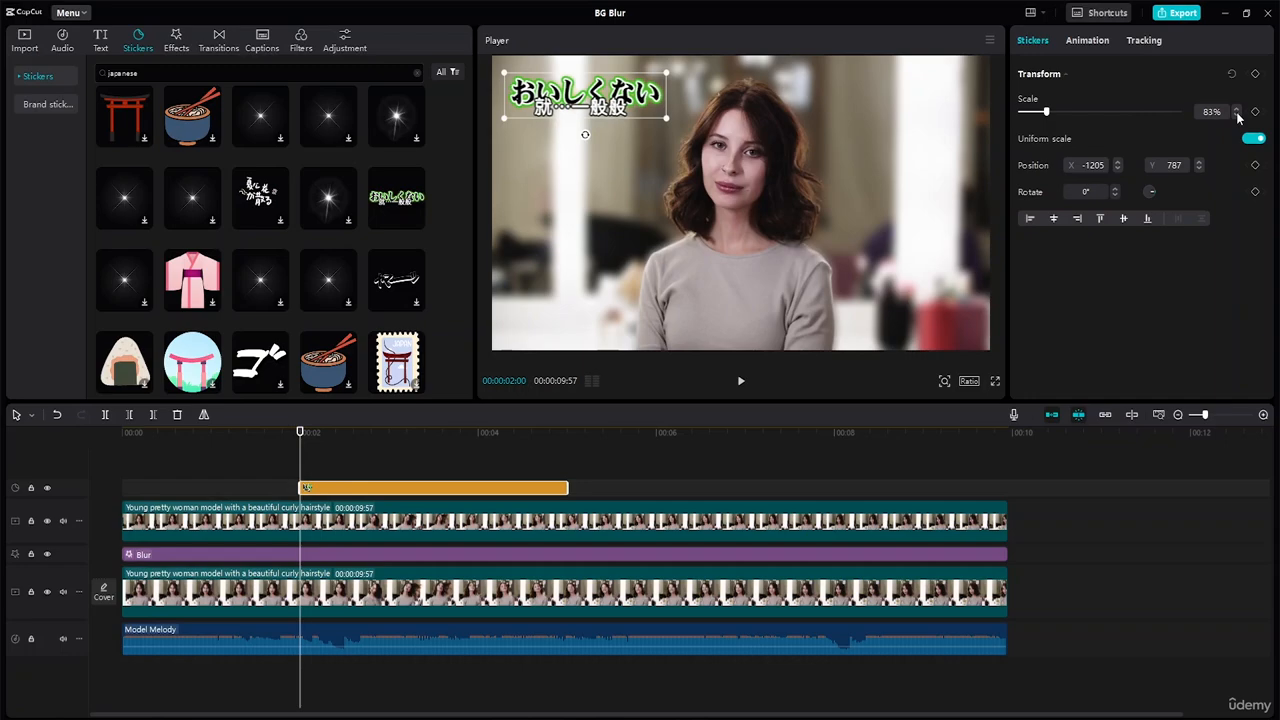
left_click(1236, 115)
left_click_drag(1237, 116, 1237, 116)
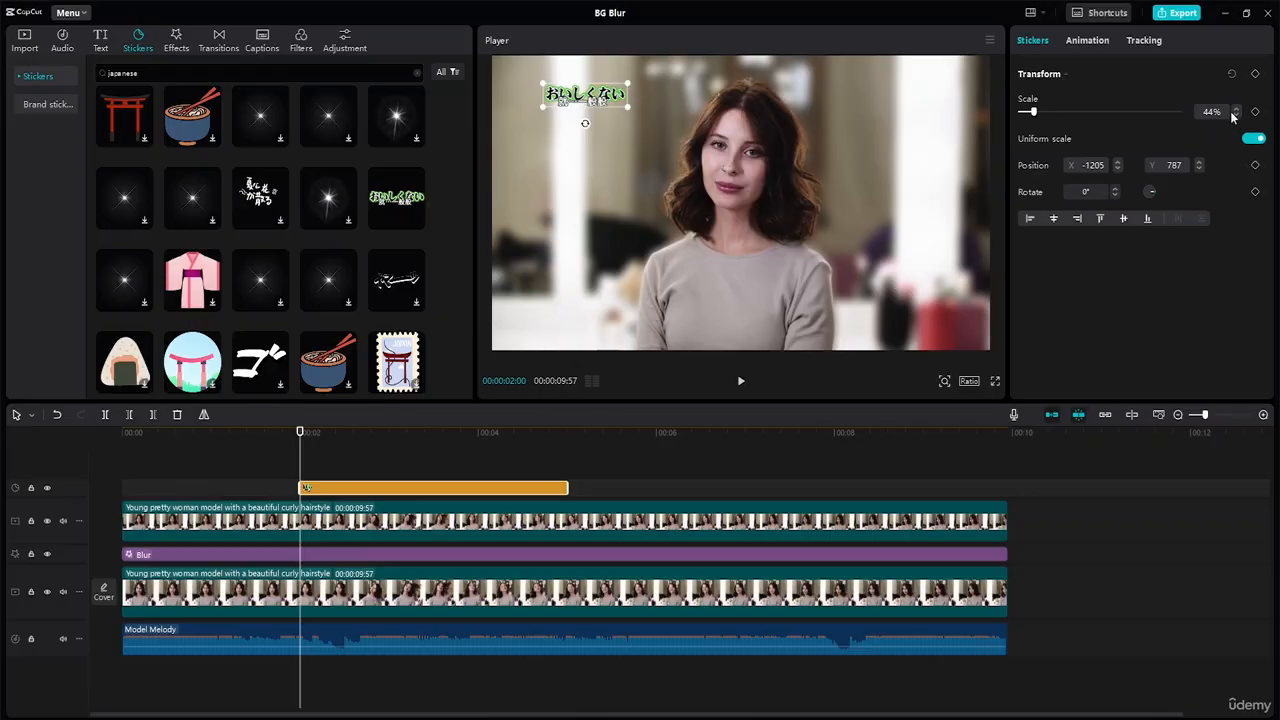
left_click(1255, 111)
left_click_drag(1035, 113, 967, 126)
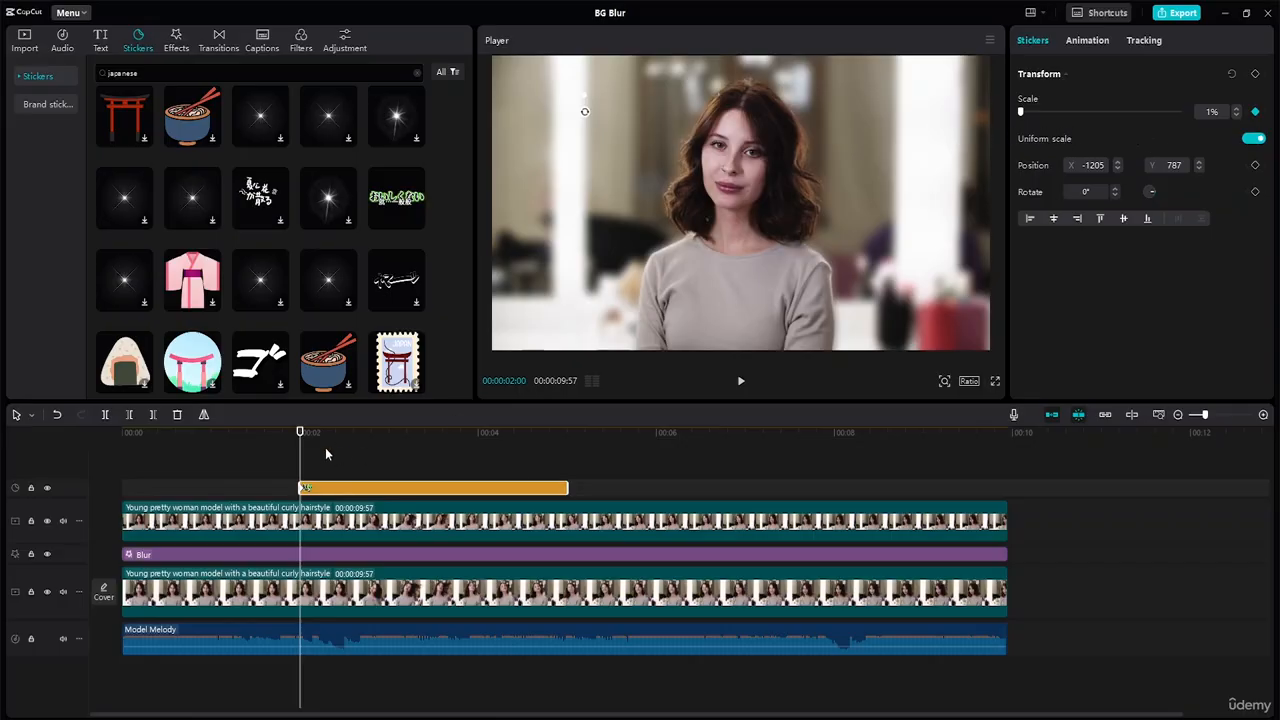
Step: Enlarge the sticker to 80% with a second scale keyframe at 00:00:02:39
left_click_drag(301, 433, 358, 433)
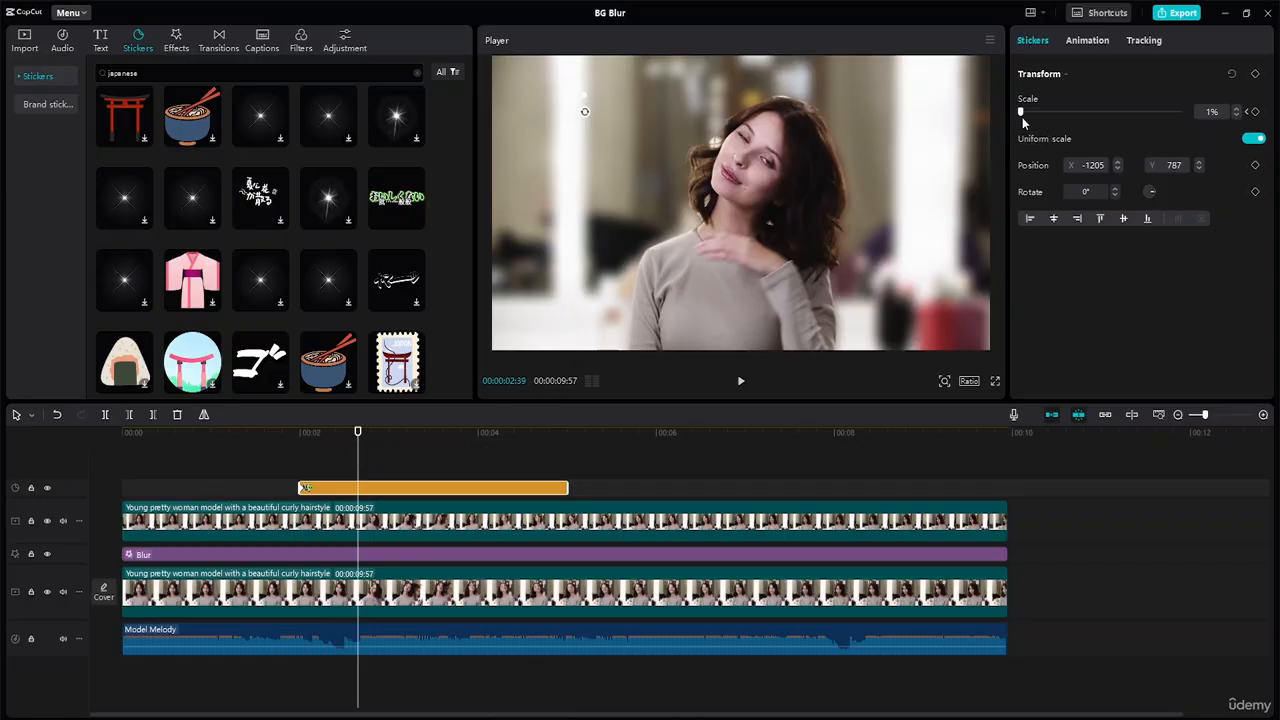
left_click_drag(1022, 116, 1046, 116)
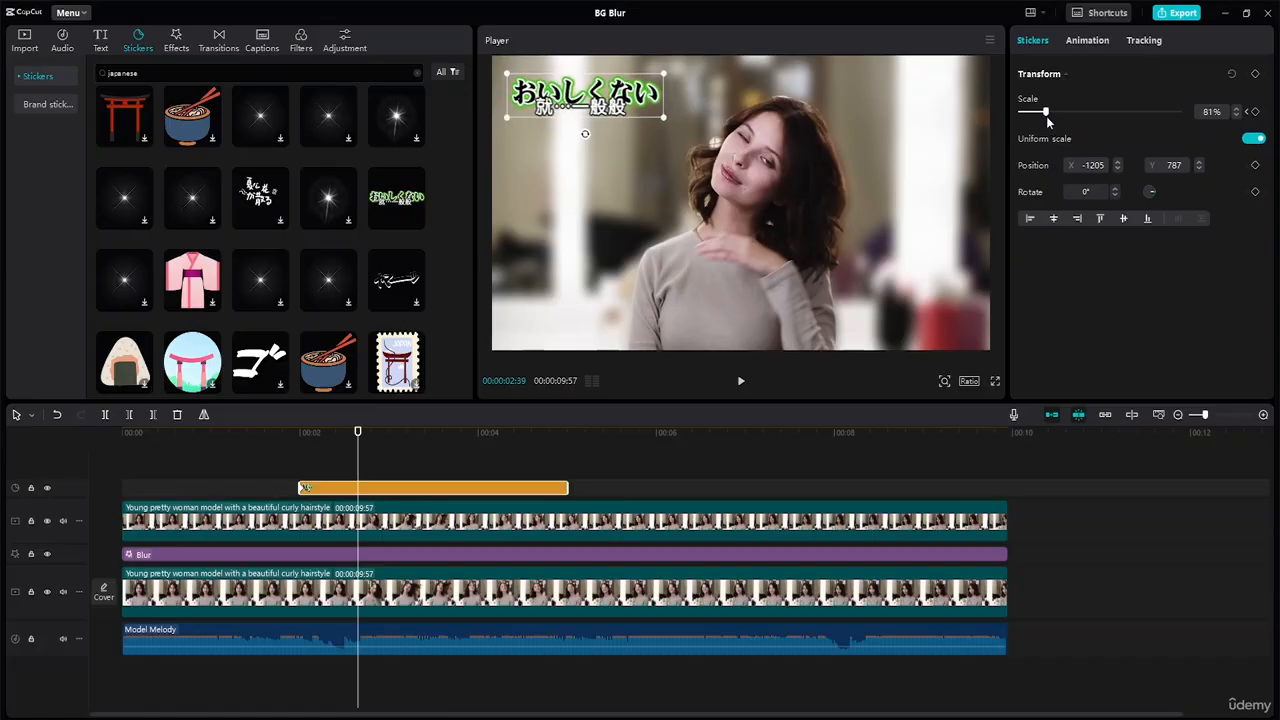
left_click(1254, 111)
left_click(1236, 116)
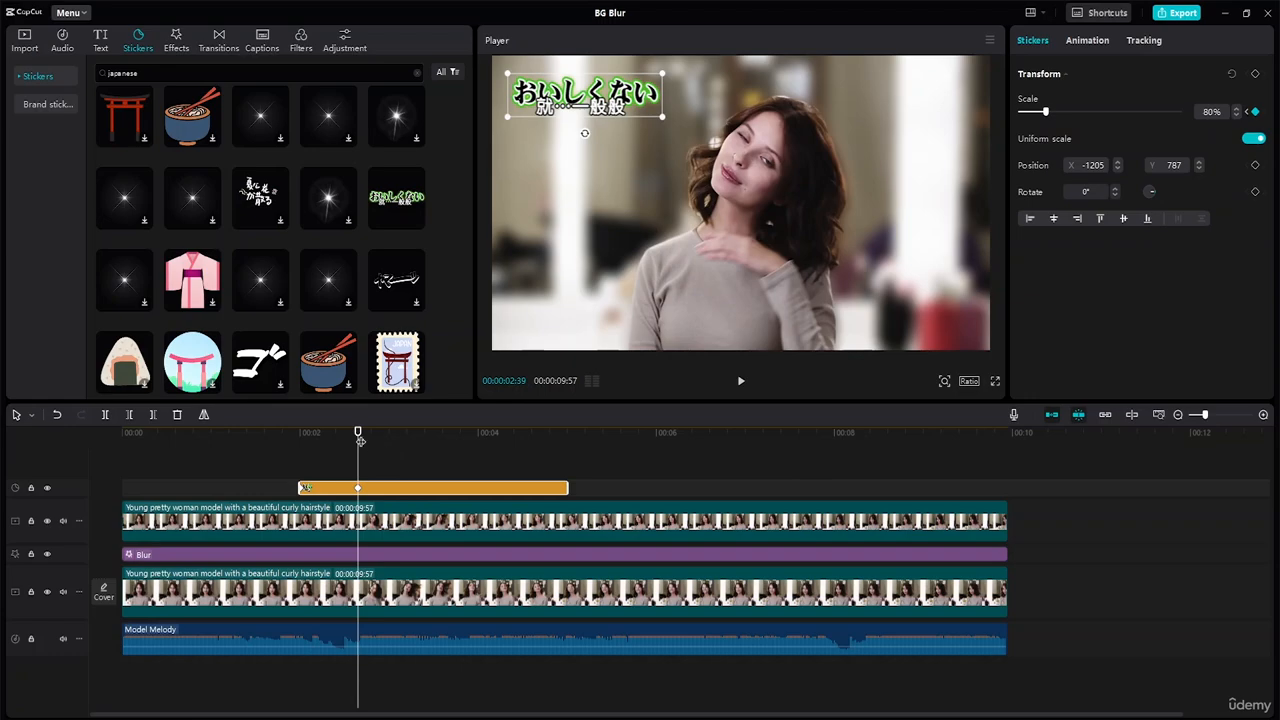
Step: Add a scale keyframe holding the sticker at 80% at 00:00:04:35, and shrink it to 1% at its end, 00:00:05:00
left_click_drag(357, 433, 530, 438)
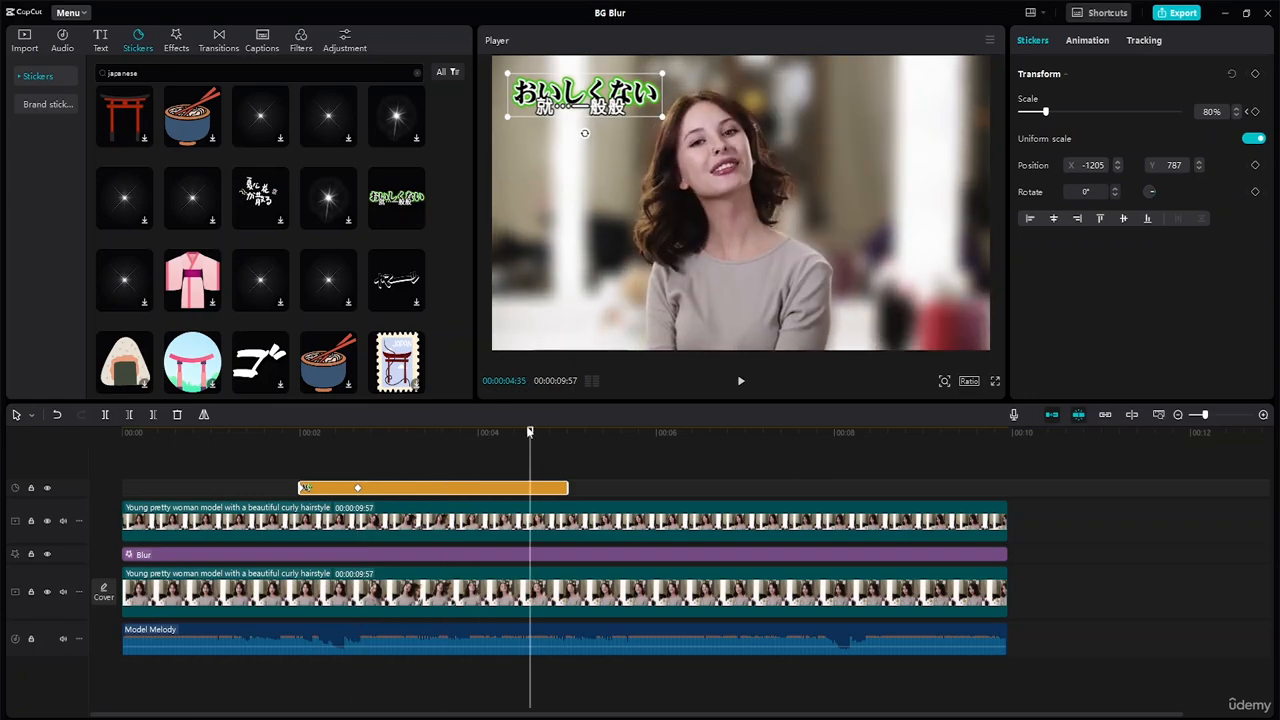
left_click(1255, 111)
left_click_drag(530, 434, 567, 436)
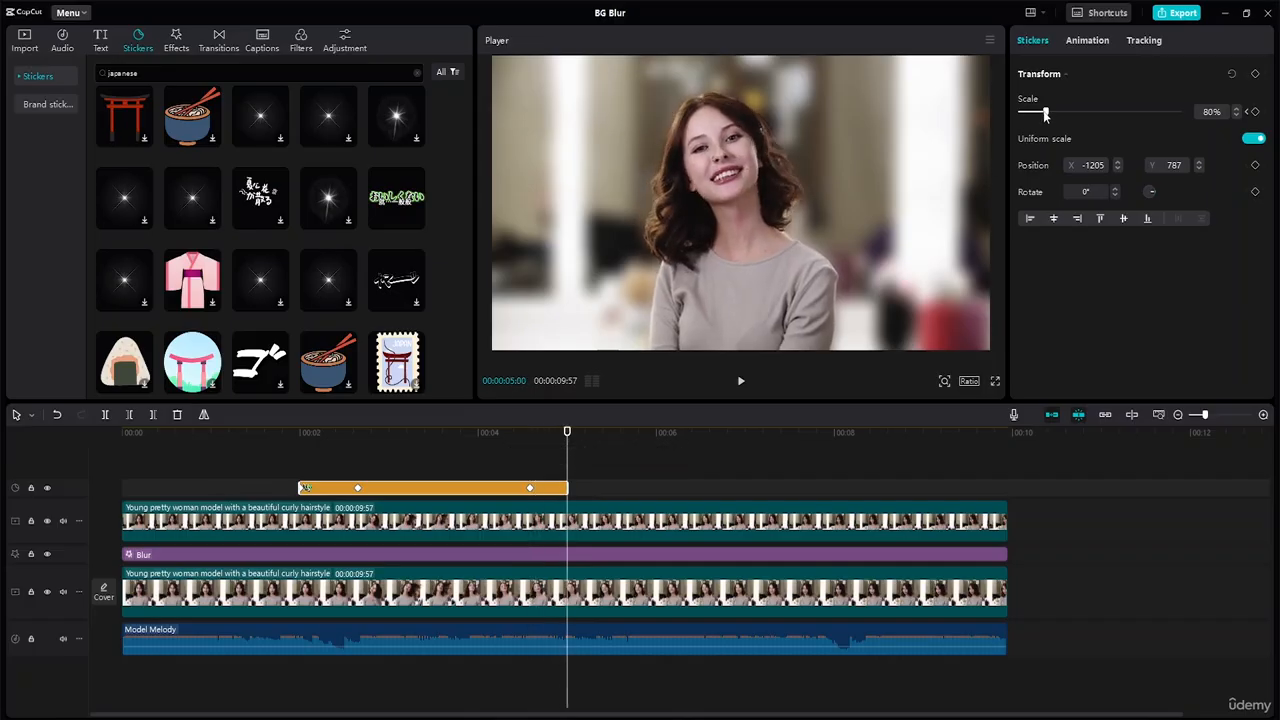
left_click_drag(1046, 115, 988, 122)
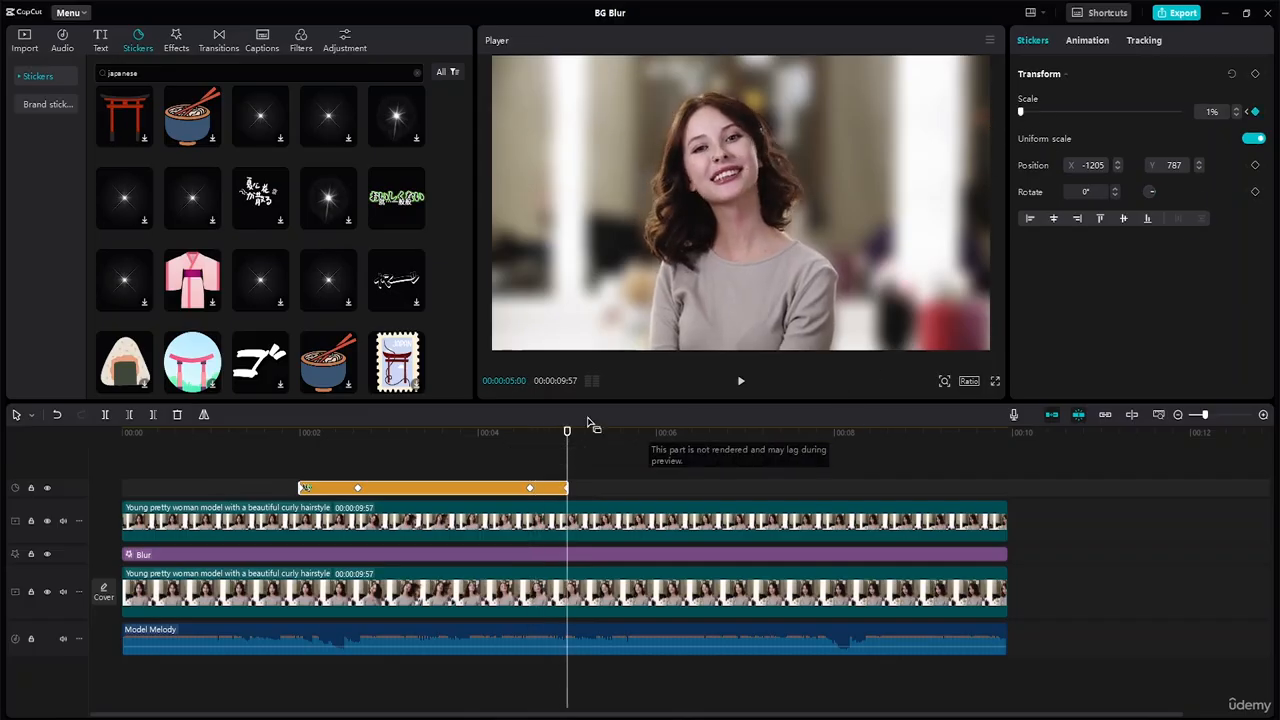
Step: Play the video from just before the sticker's start to check its scale-in and scale-out, and view the preset entrance animations
left_click_drag(566, 433, 287, 432)
key("space")
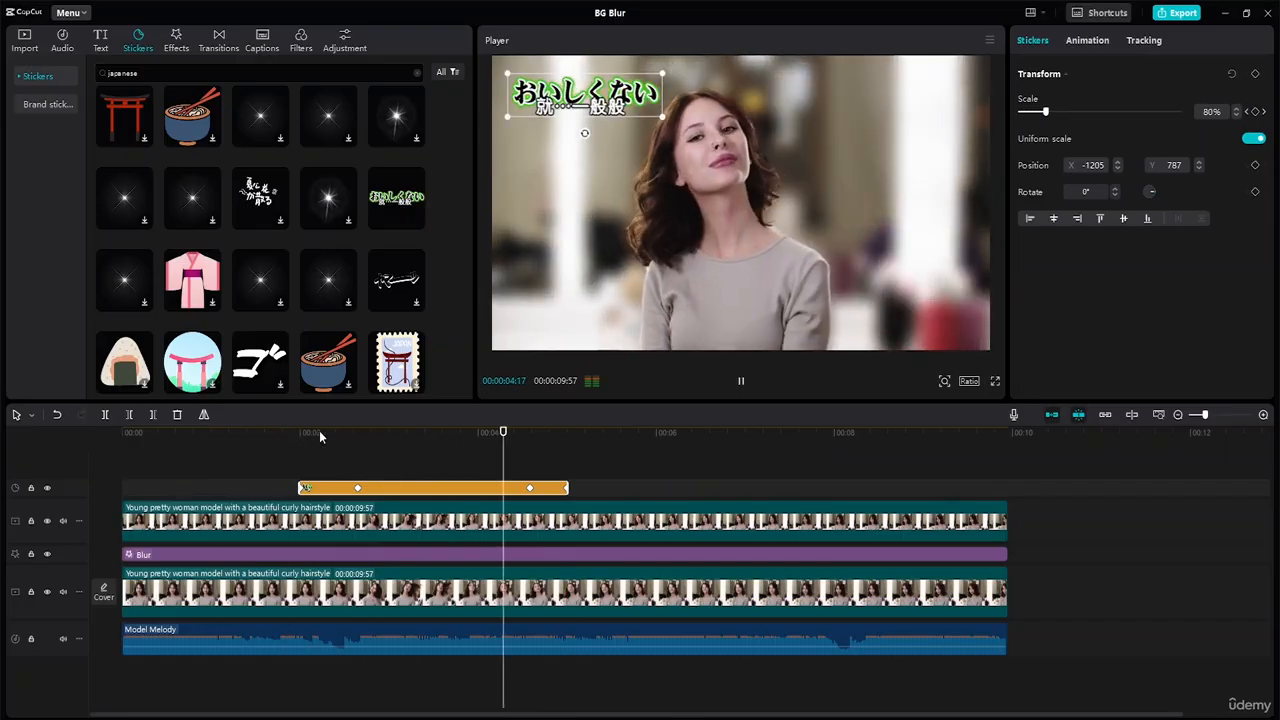
key("space")
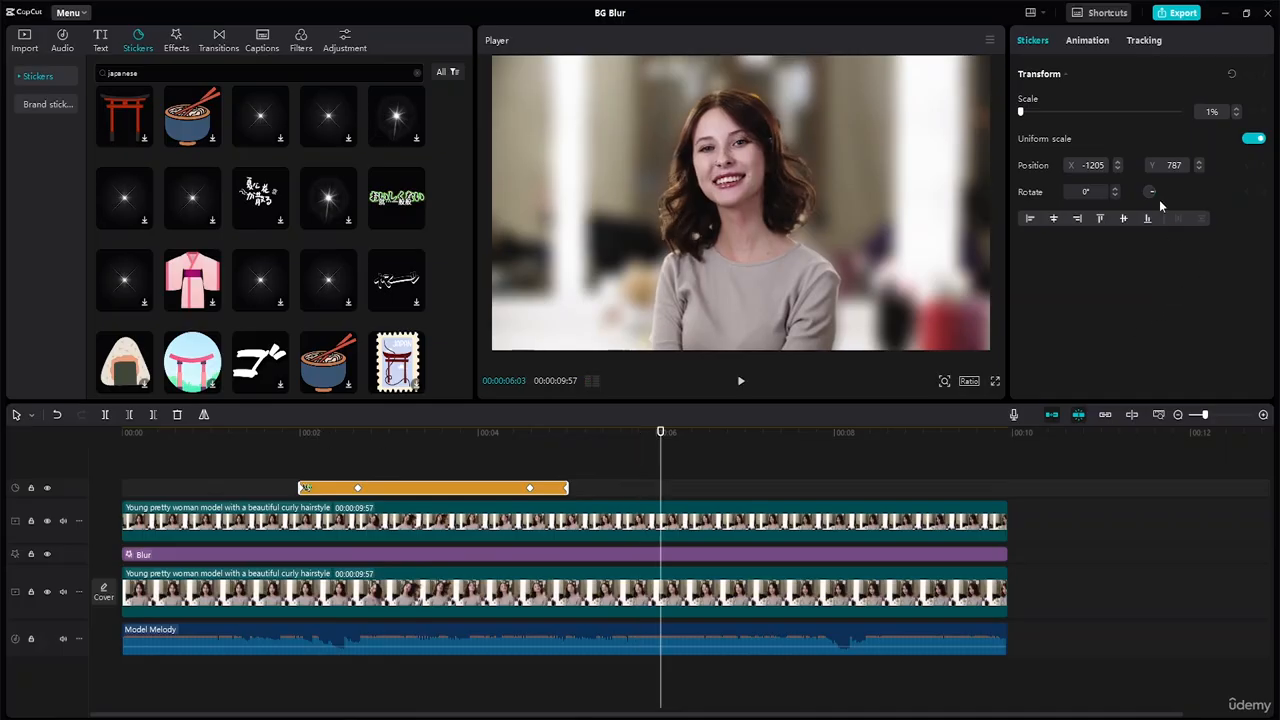
left_click(1097, 40)
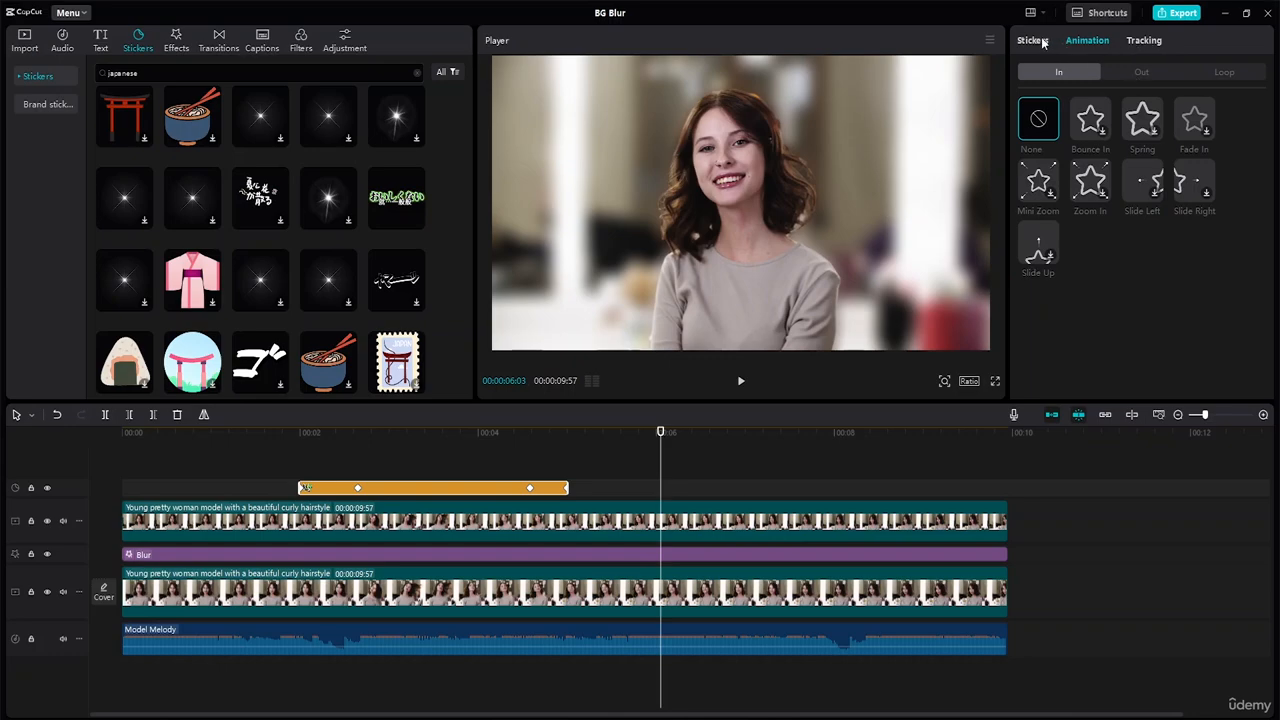
left_click(1040, 41)
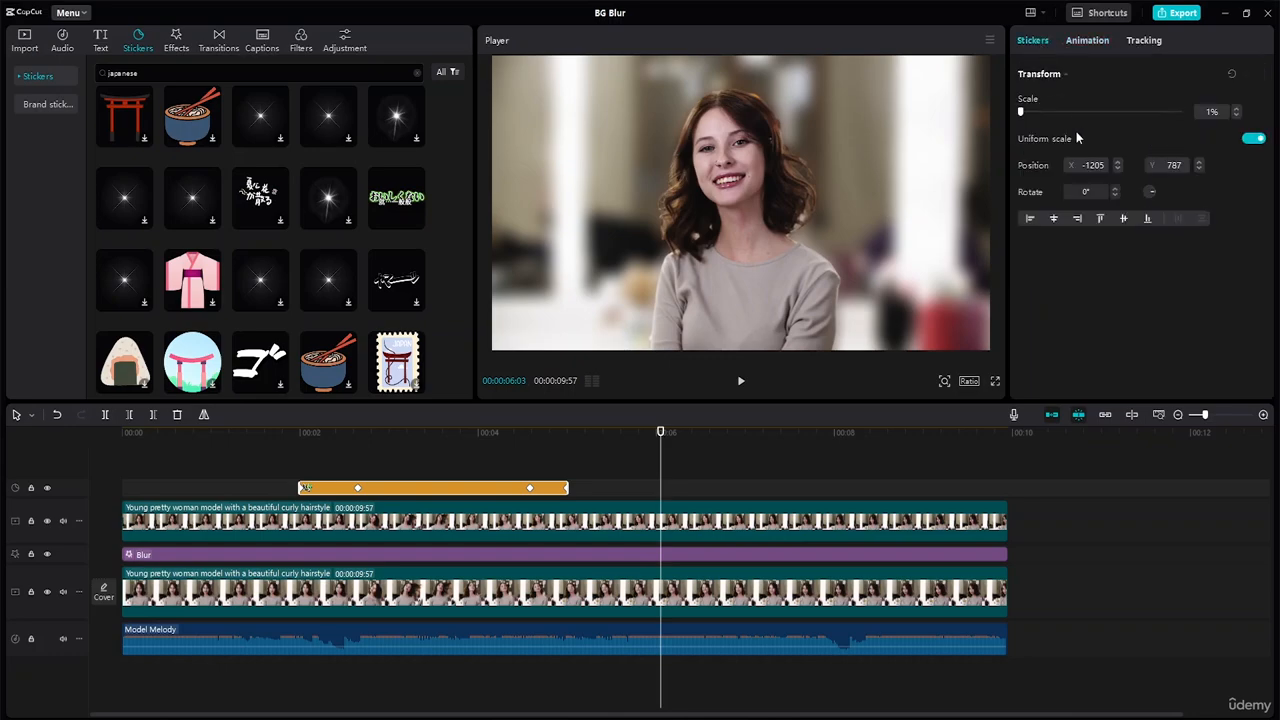
Step: Extend the sticker clip at both ends so it runs from about 1.4 to about 6.3 seconds
left_click(655, 434)
left_click(306, 434)
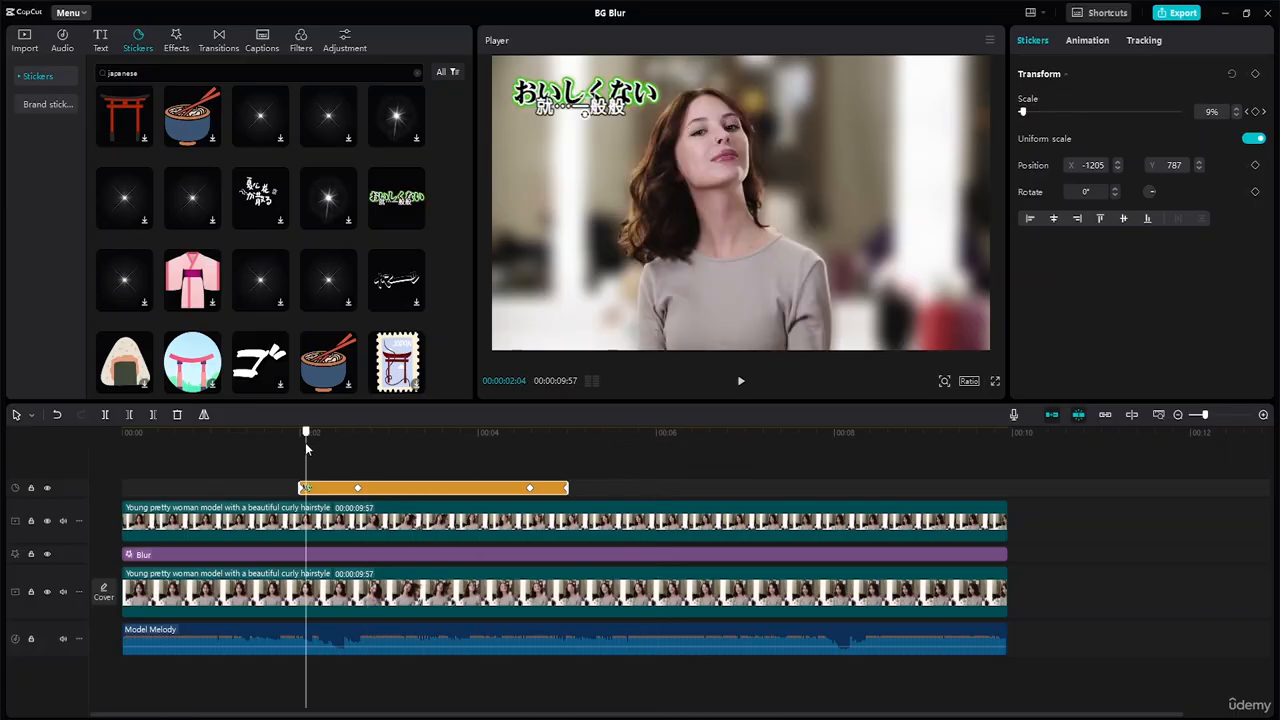
left_click(279, 436)
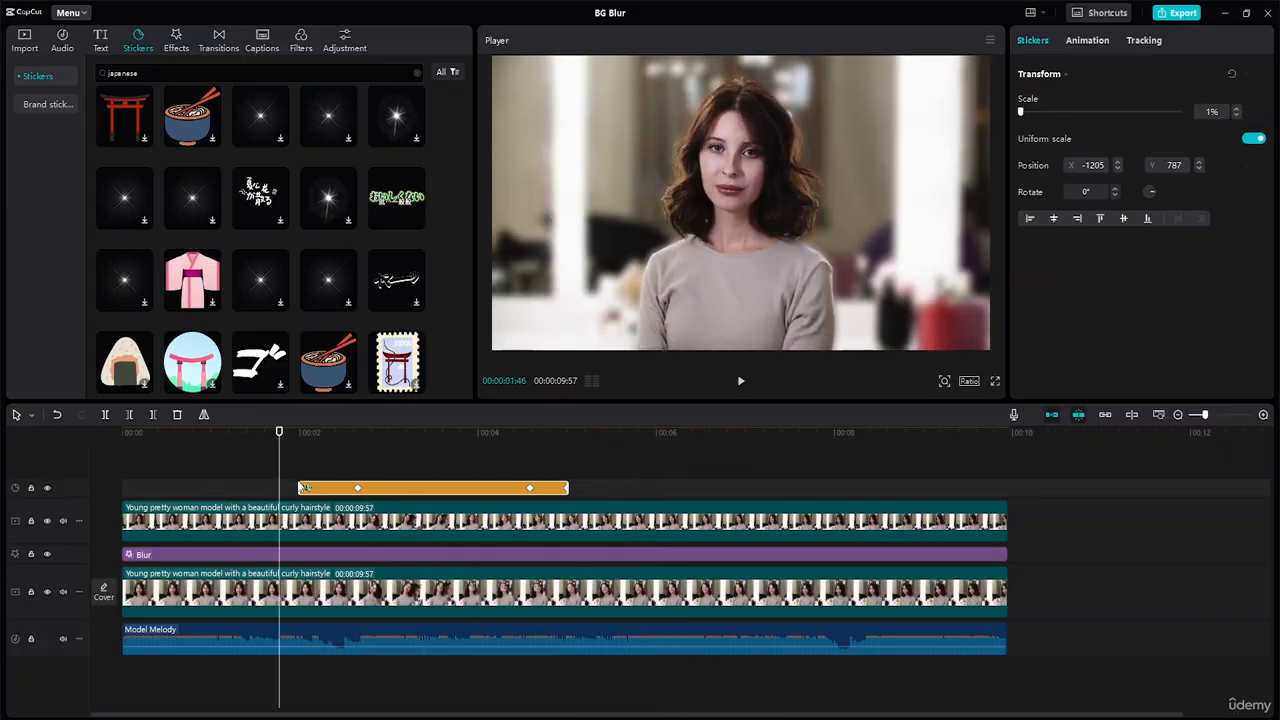
left_click_drag(297, 486, 246, 487)
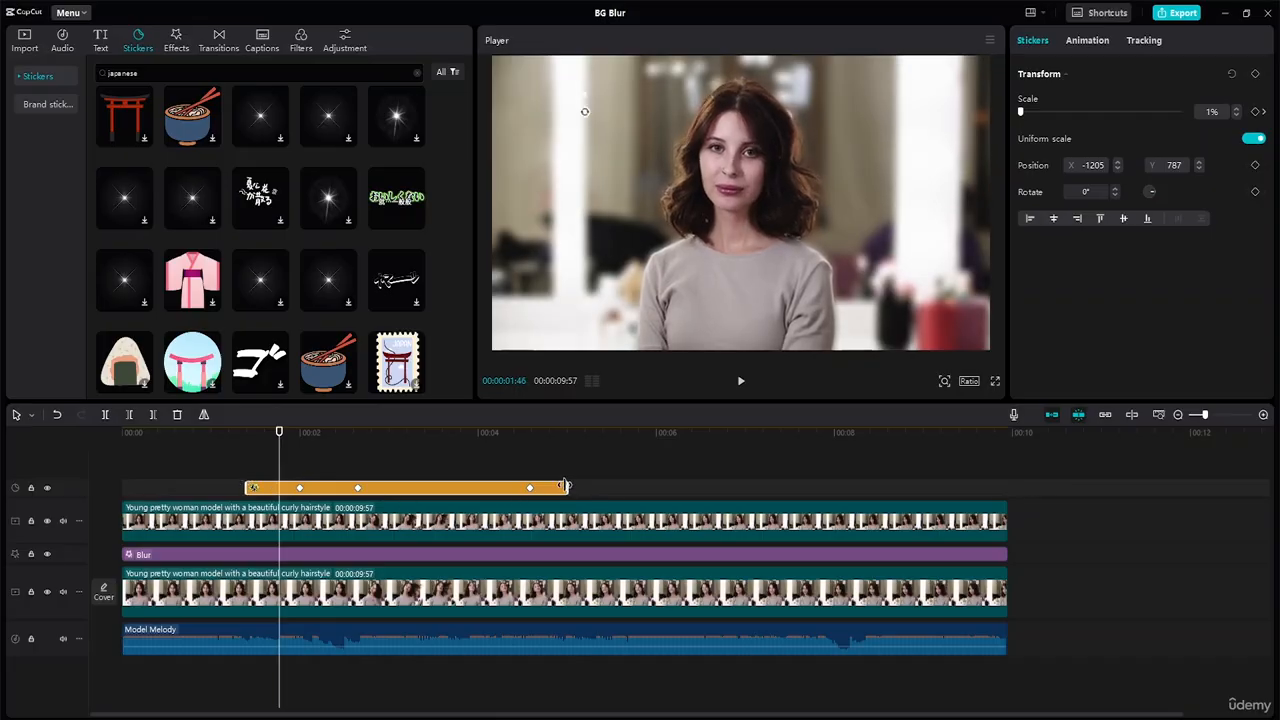
left_click_drag(572, 490, 680, 495)
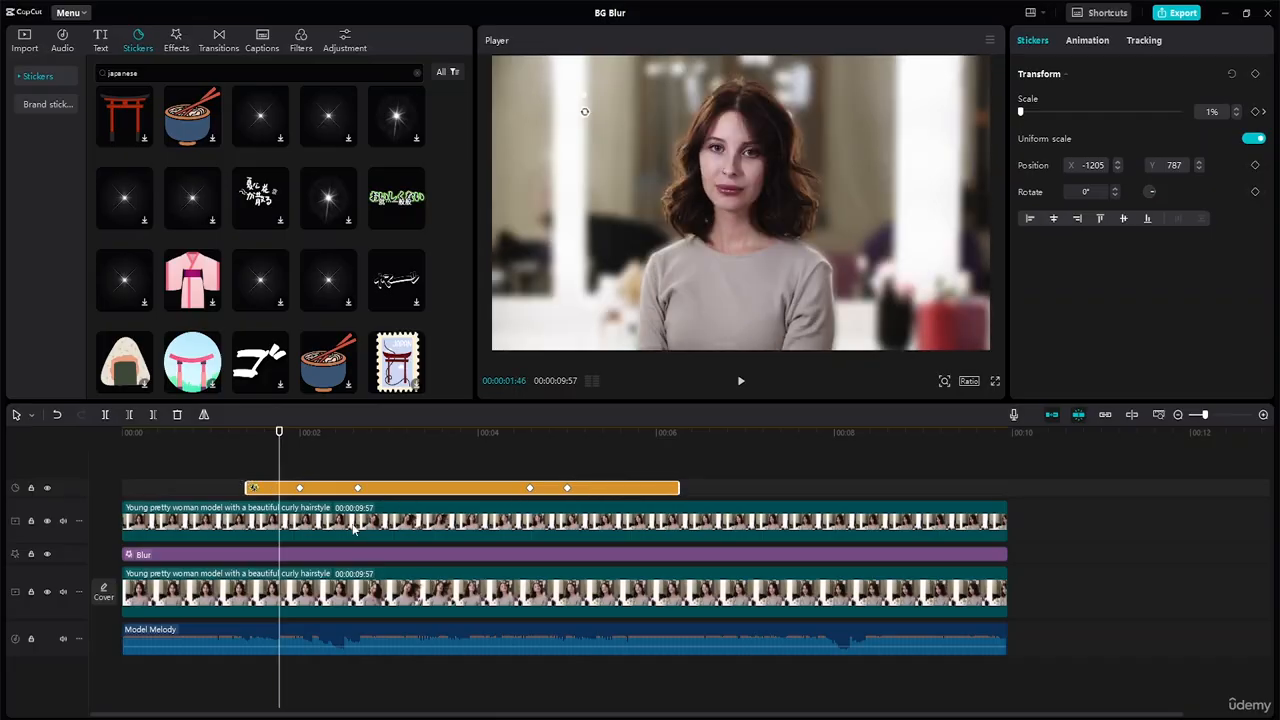
Step: Move the sticker's 1% keyframes to the clip's start and end, and the 80% keyframes to about 2.1 and 5.4 seconds
left_click_drag(300, 489, 240, 496)
left_click_drag(360, 492, 306, 492)
left_click(565, 489)
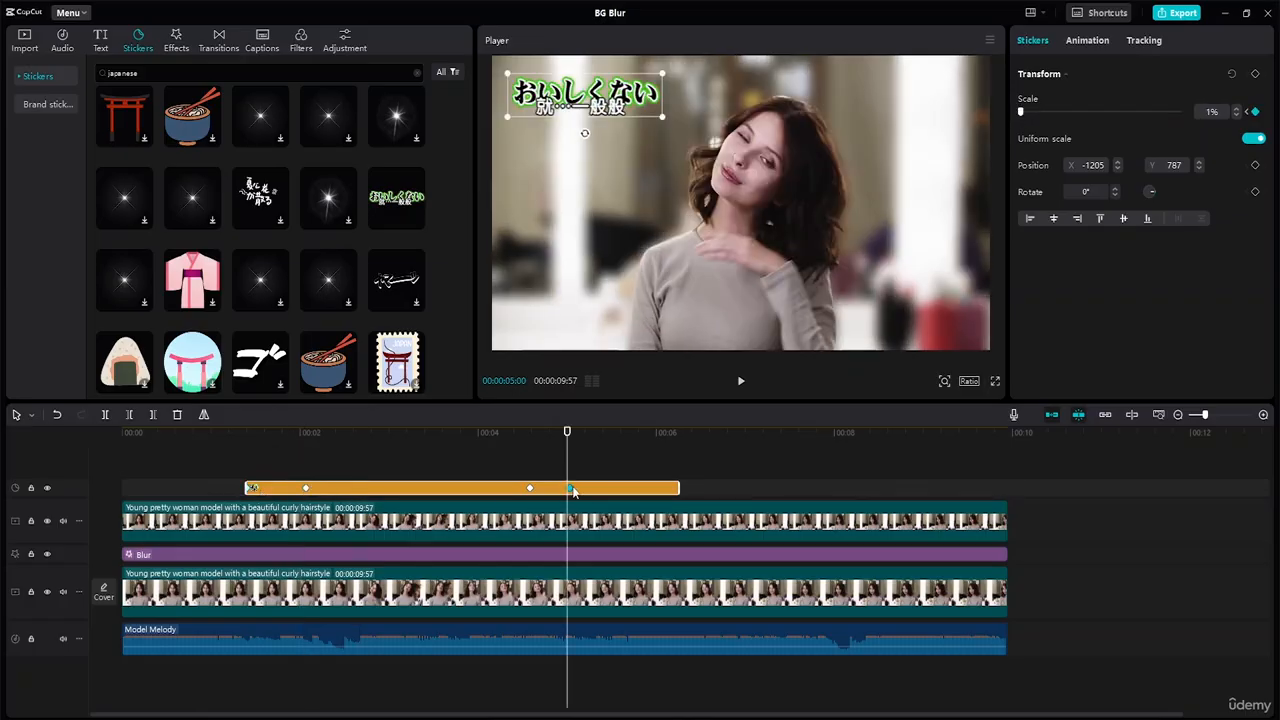
left_click_drag(529, 490, 605, 490)
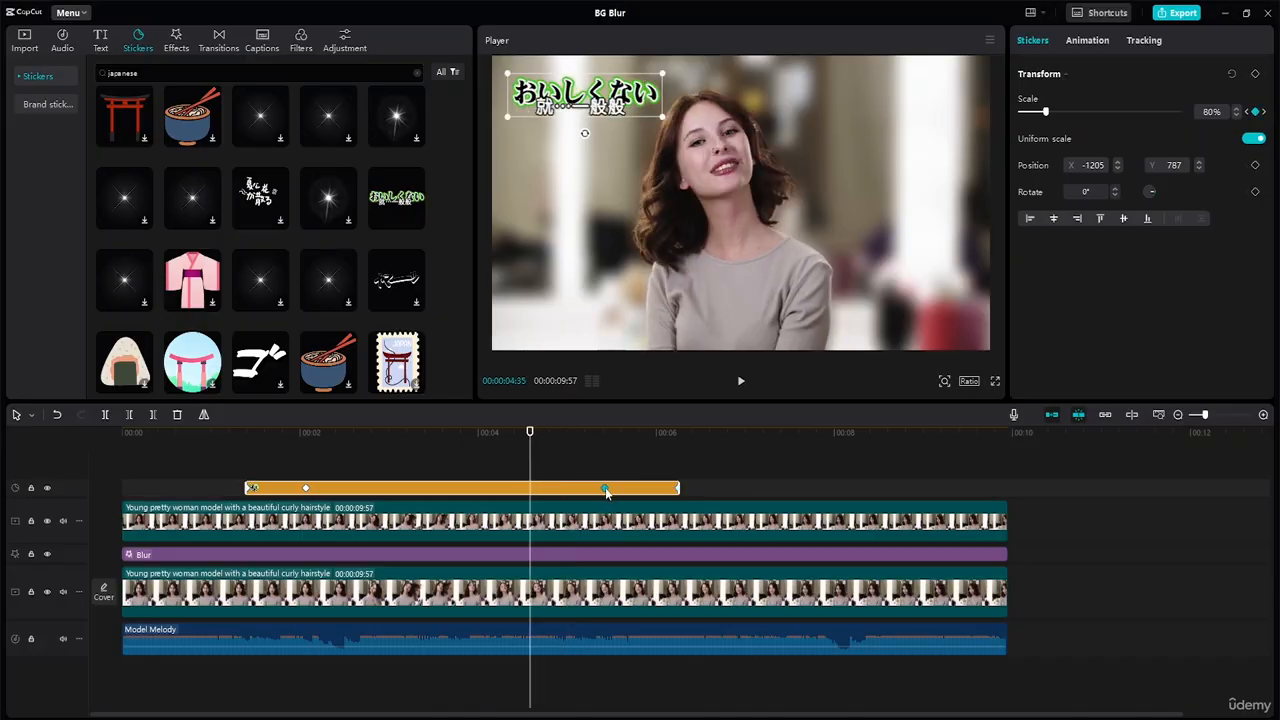
Step: Play the video from 00:00:01:04 to check the sticker's slower scaling, and scrub back from the video's end to 00:00:08:42
left_click_drag(529, 434, 218, 445)
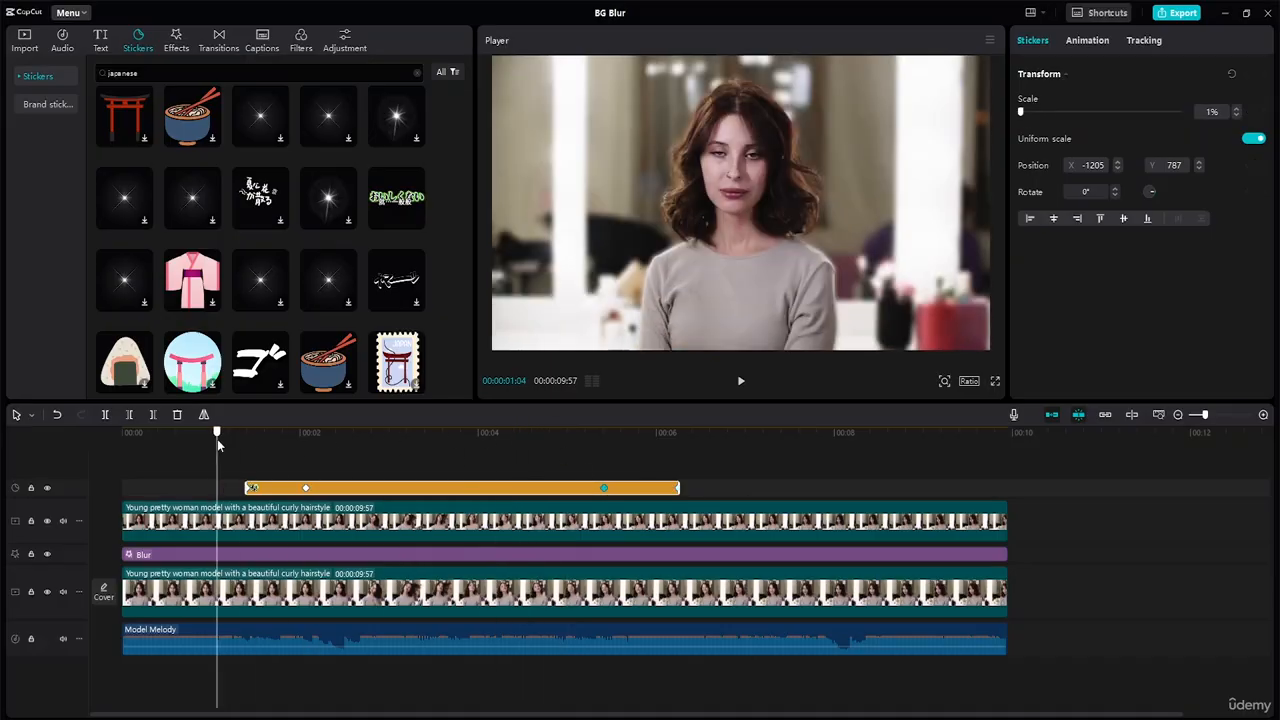
key("space")
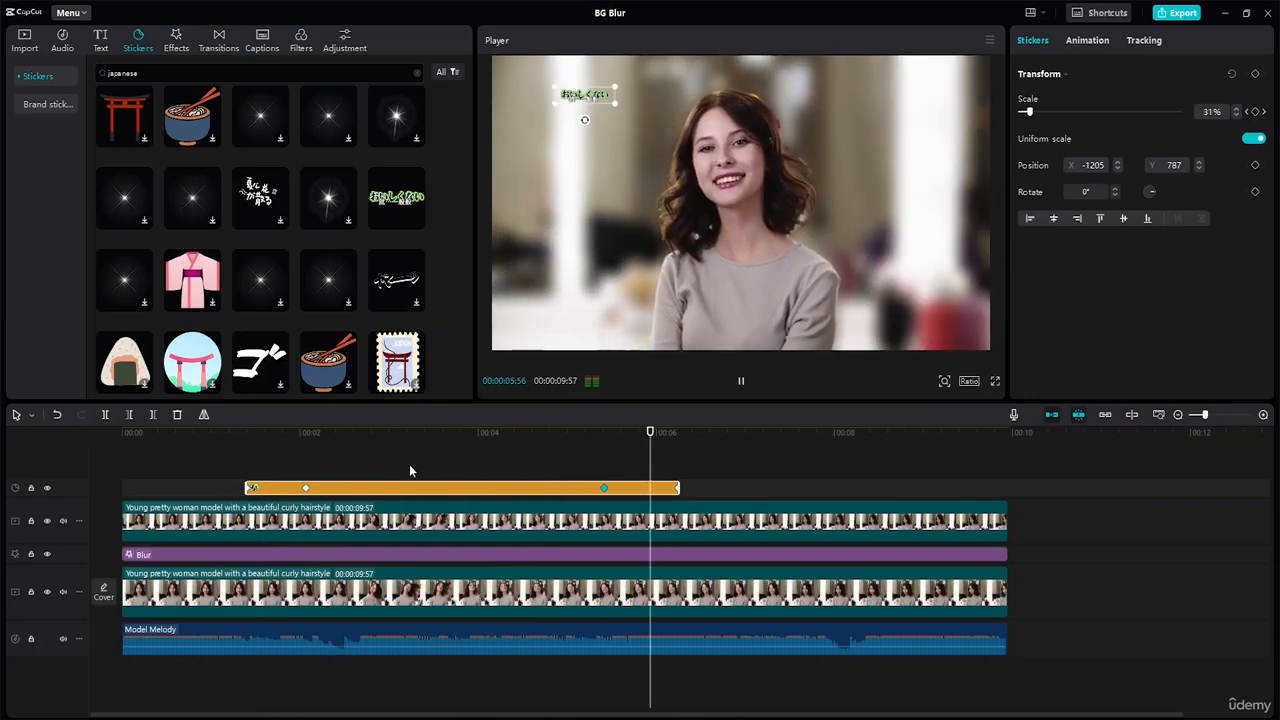
key("space")
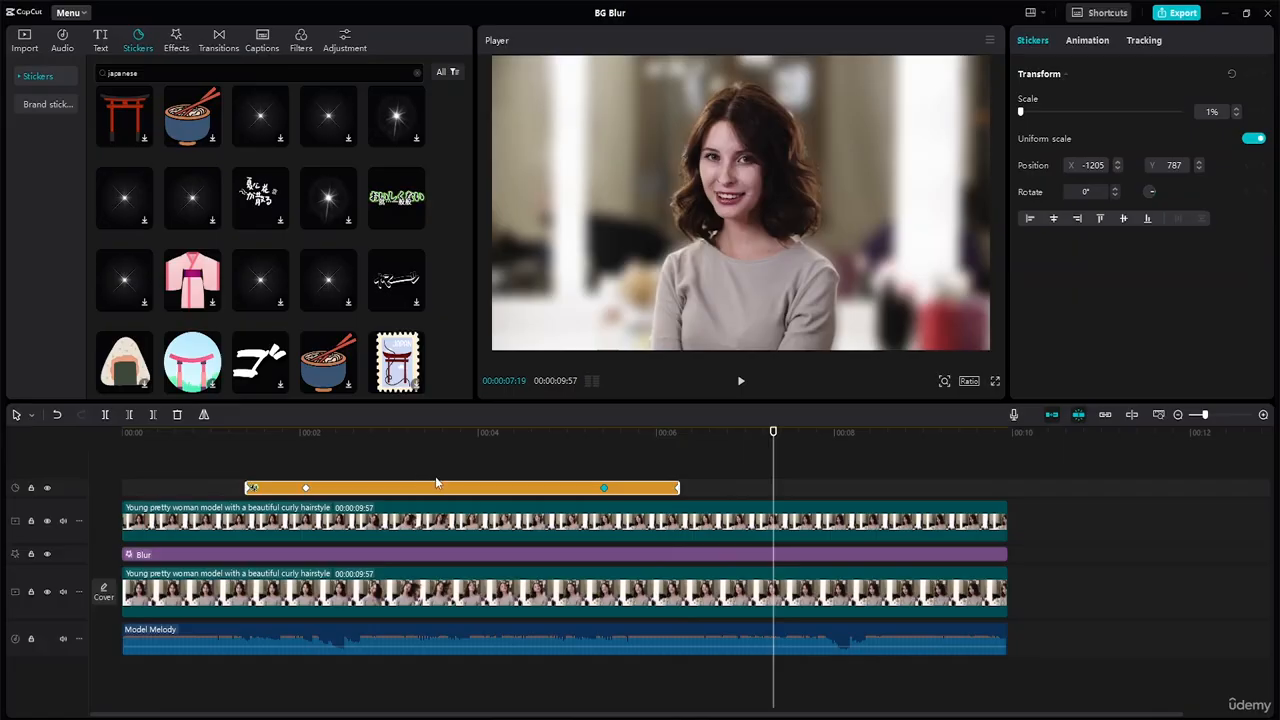
left_click(800, 484)
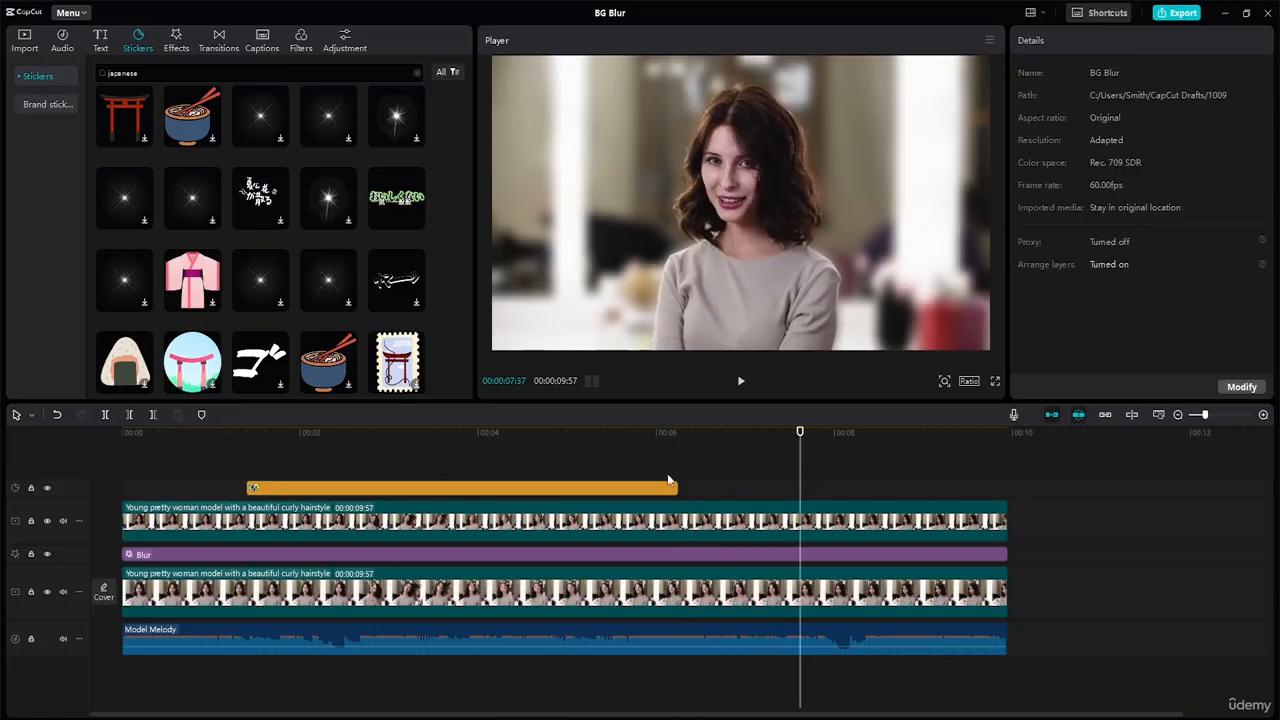
left_click(619, 494)
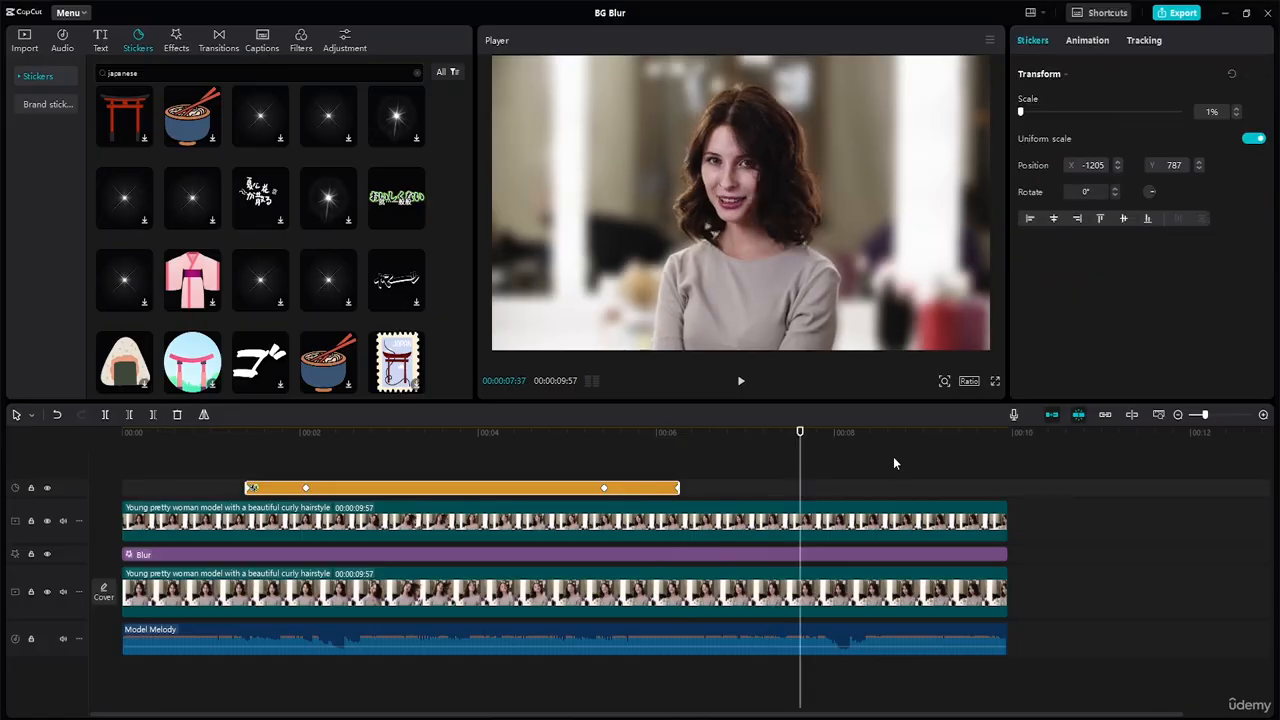
left_click(1136, 513)
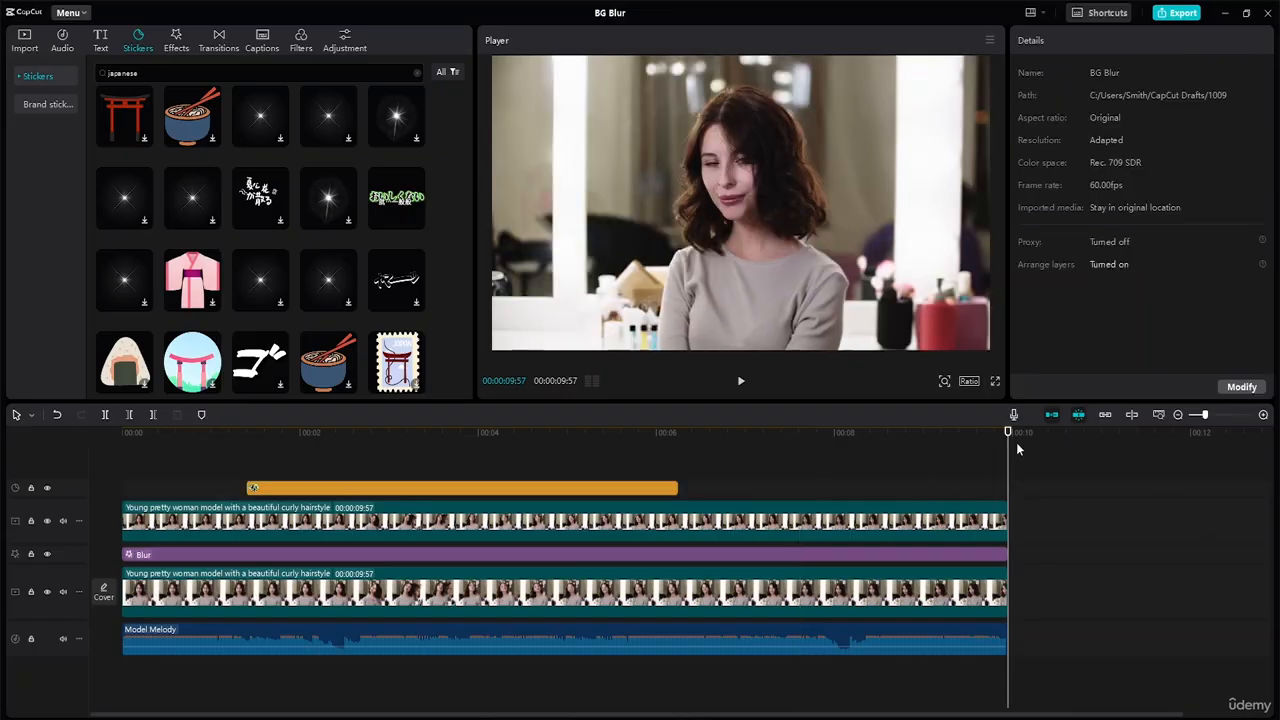
left_click_drag(1008, 434, 897, 453)
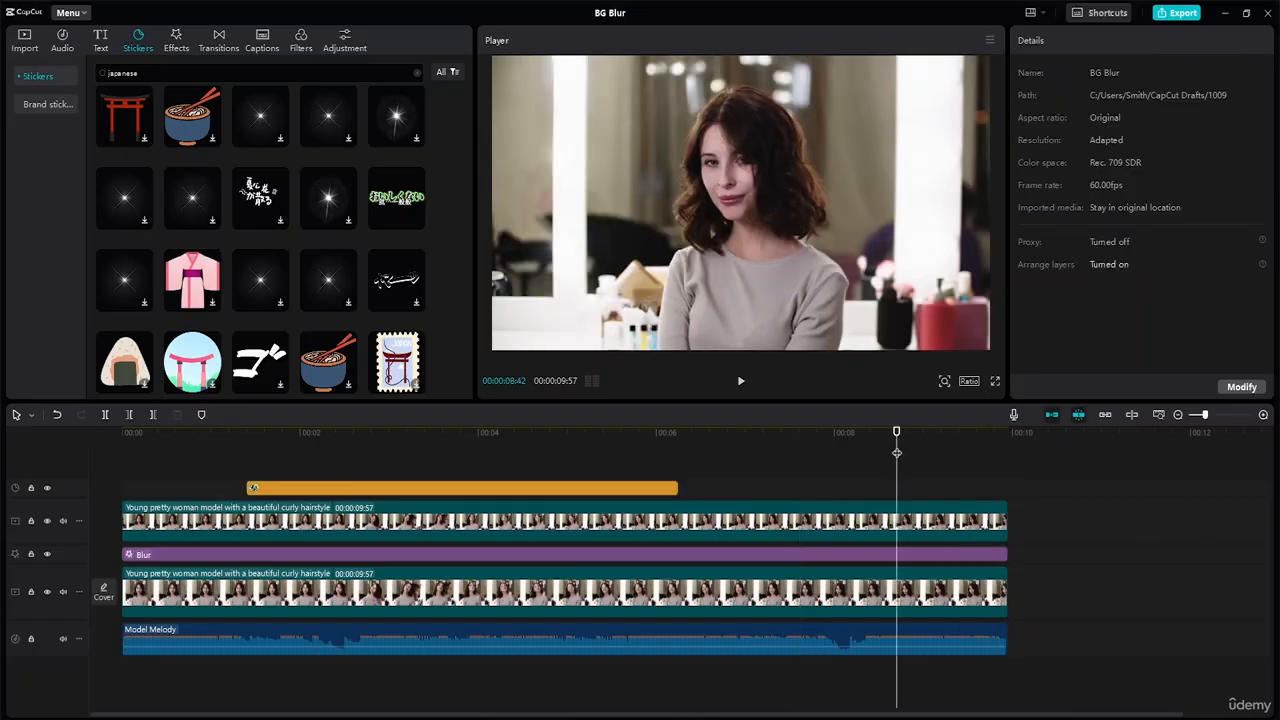
Step: Open the export settings and choose the Desktop folder "Advance Capcut Tutorial Resource File" as the destination for the BG Blur video
left_click(1172, 13)
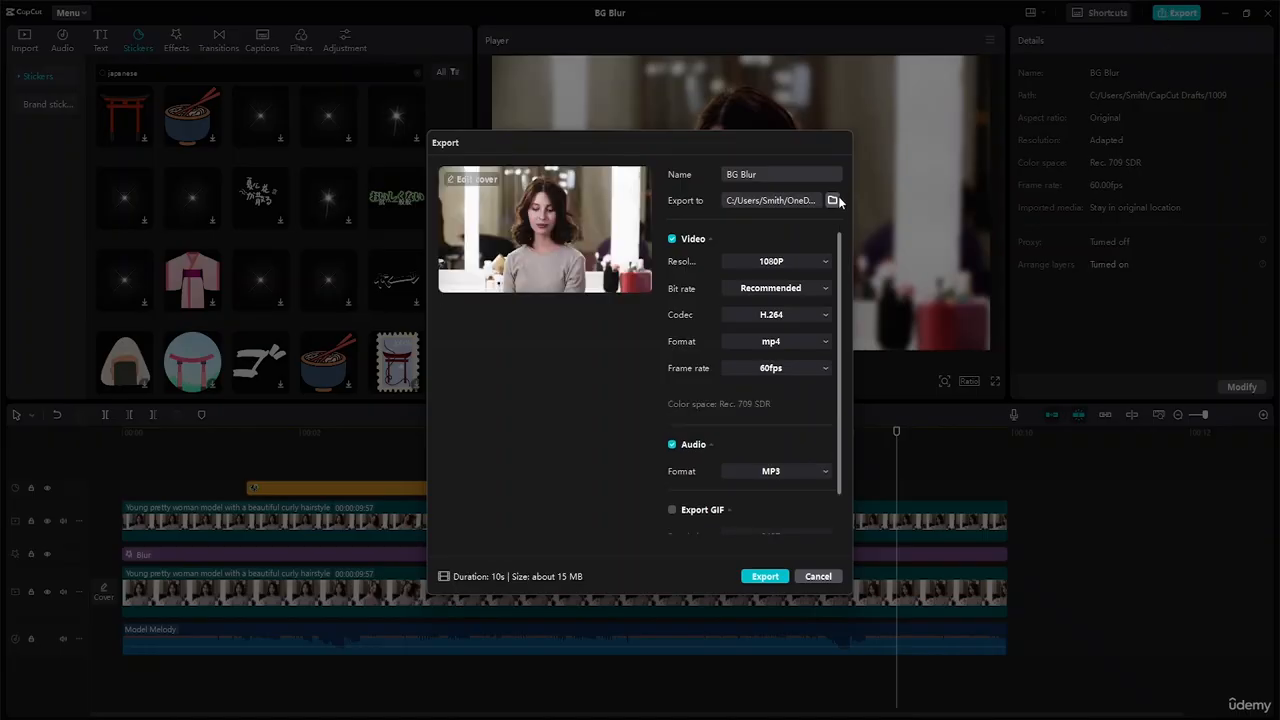
left_click(832, 200)
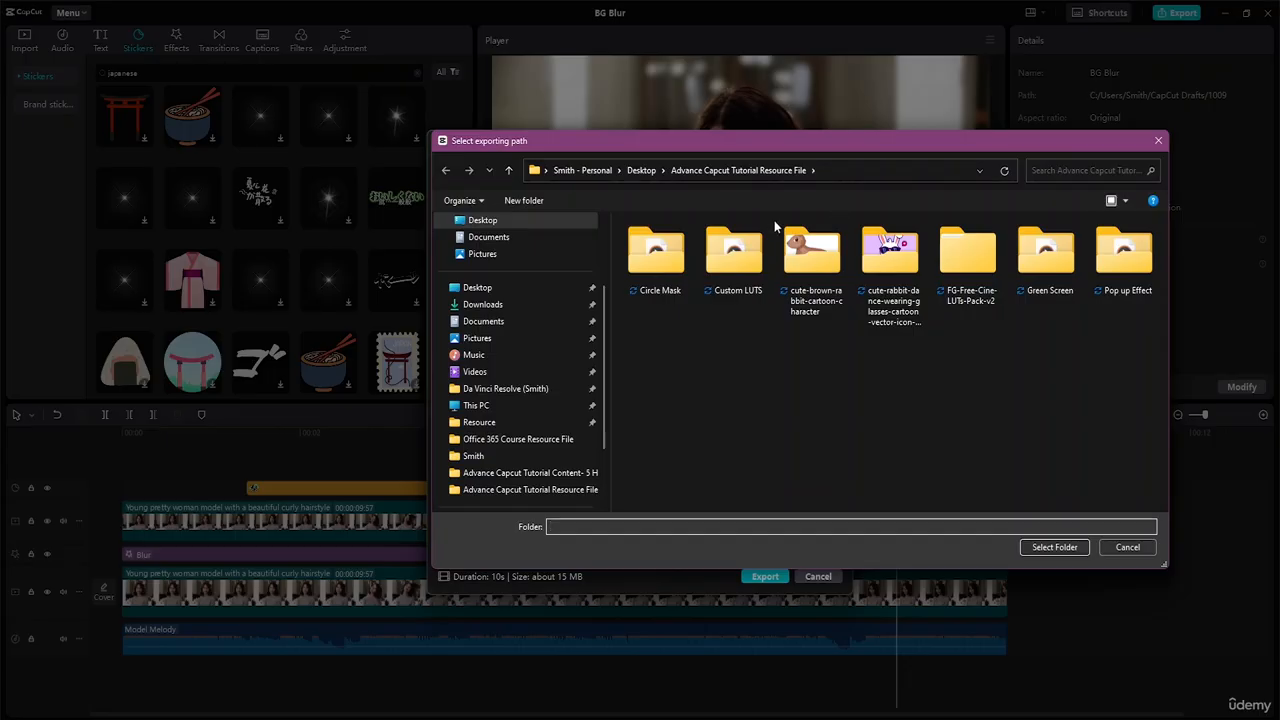
left_click(478, 288)
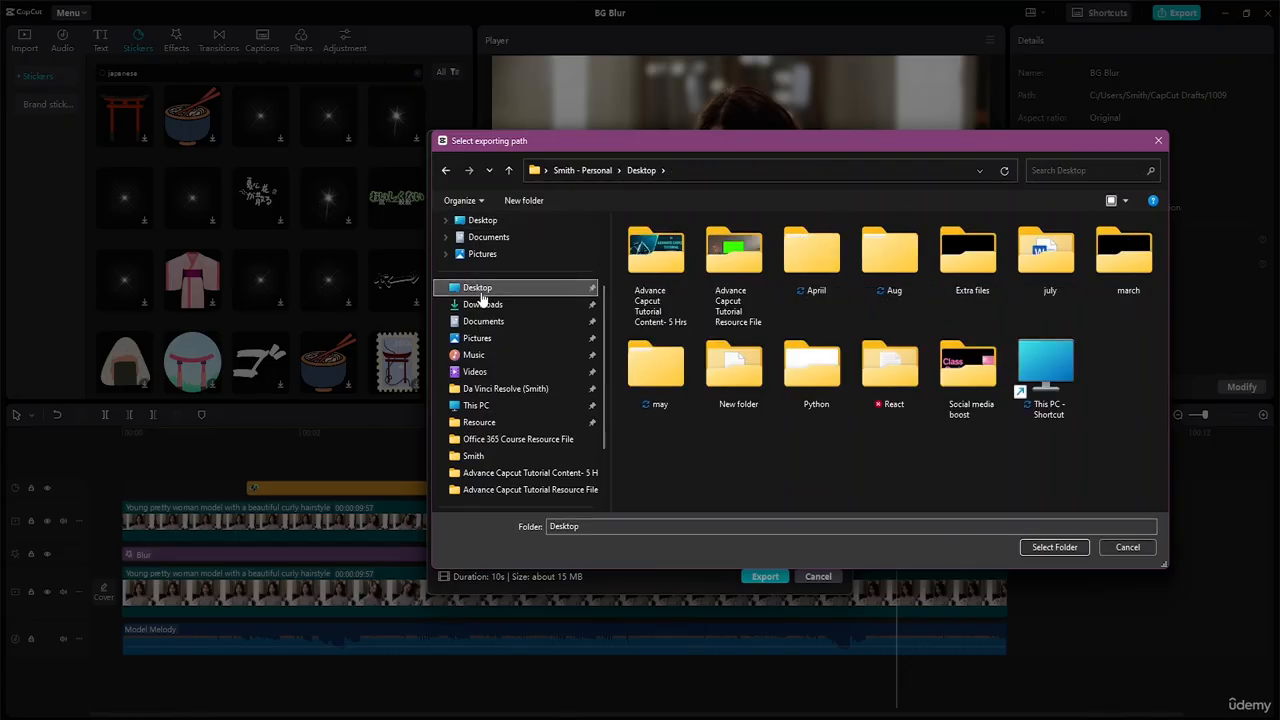
double_click(715, 312)
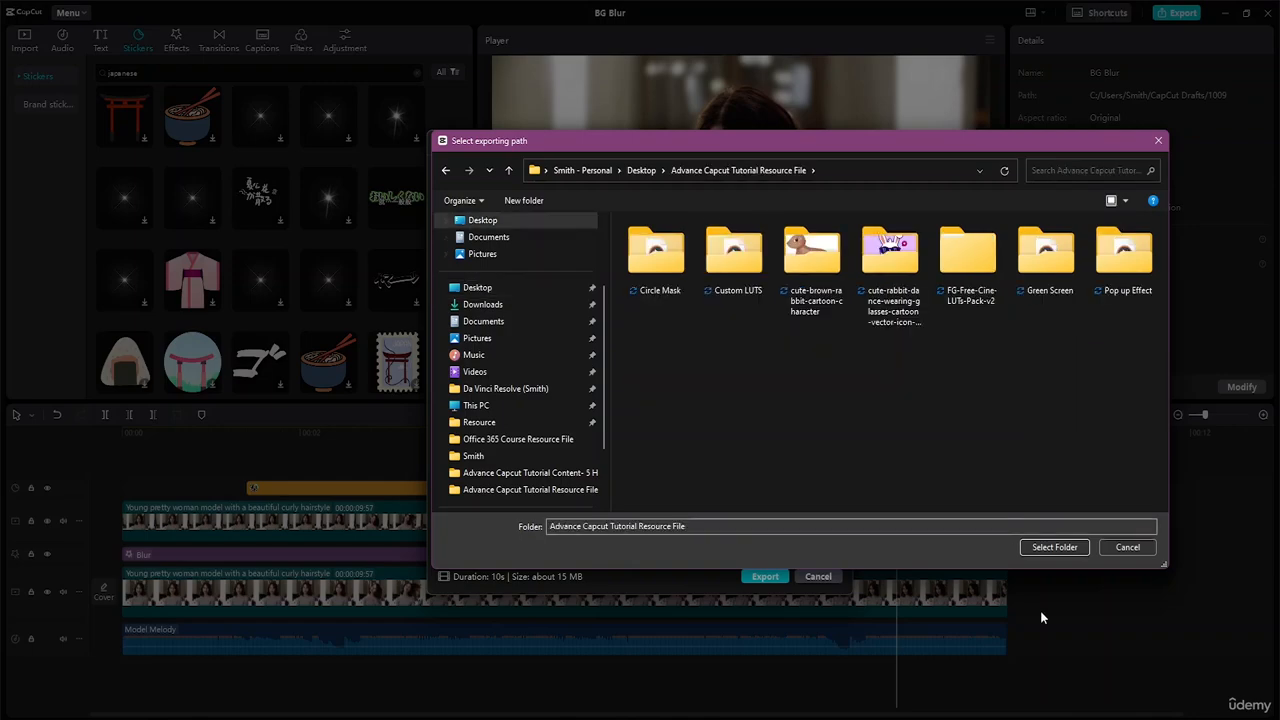
left_click(1055, 547)
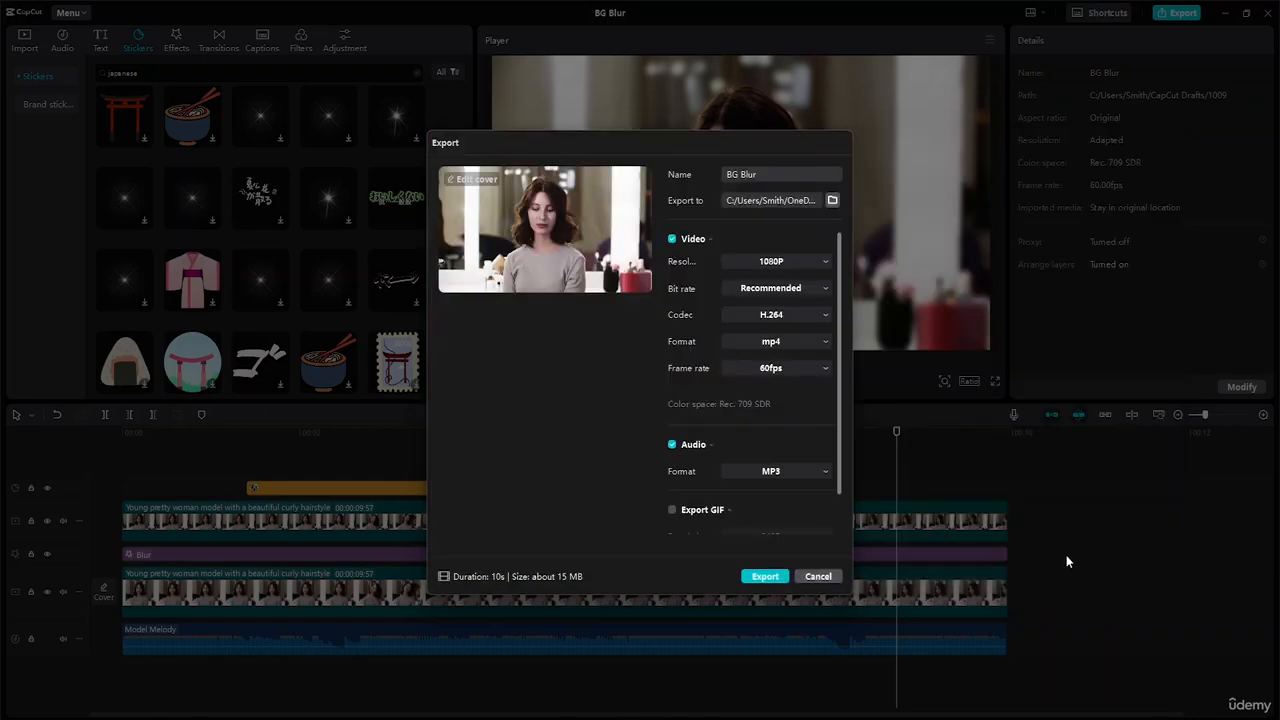
scroll(717, 397, "down", 1)
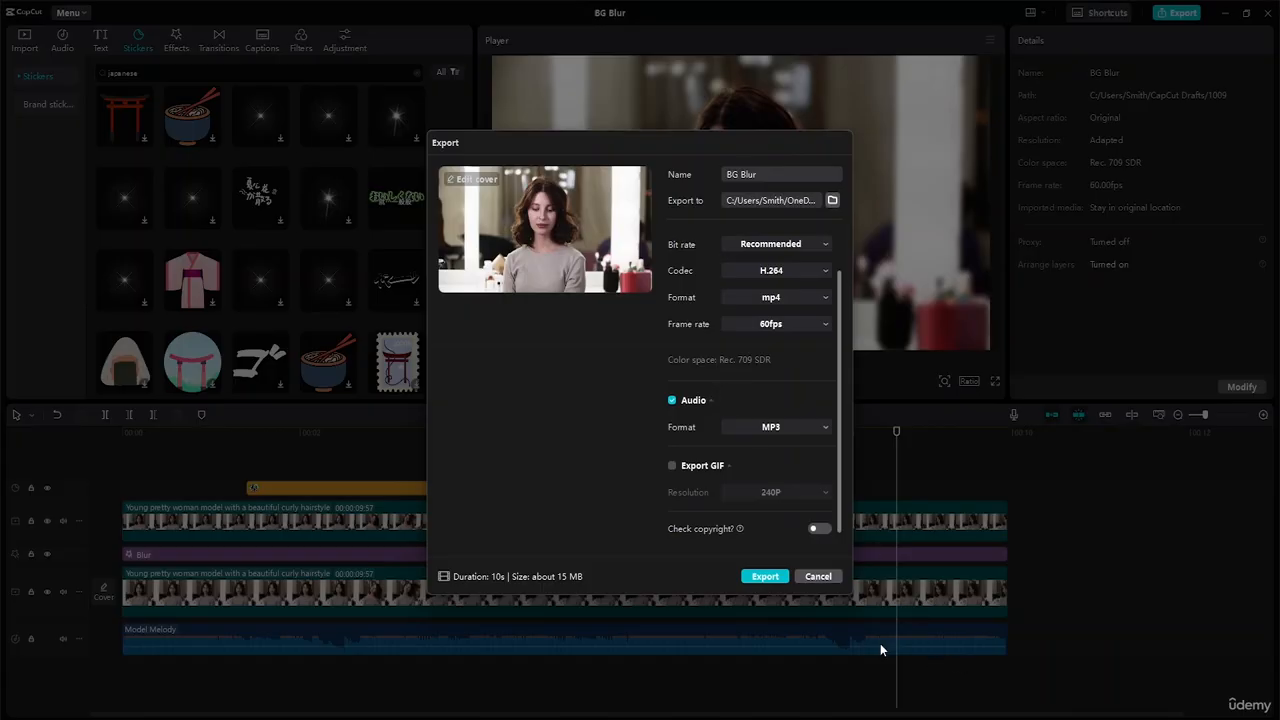